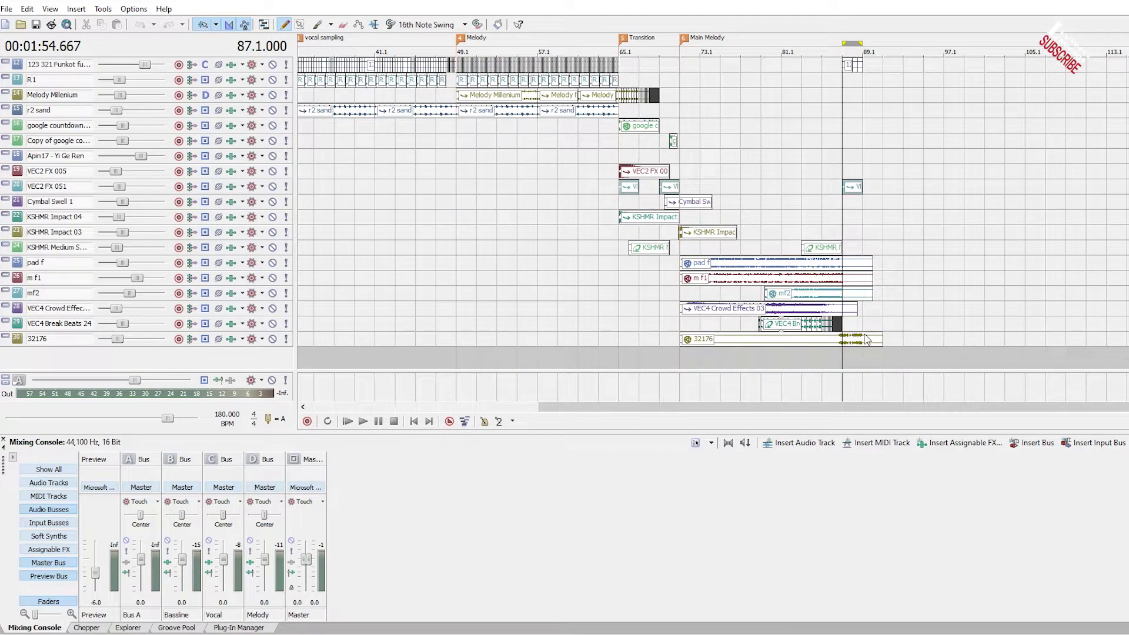
- Play back the end of the Main Melody section from about bar 84 to bar 87
{"action": "scroll", "coordinate": [588, 212], "scroll_direction": "up", "scroll_amount": 5}
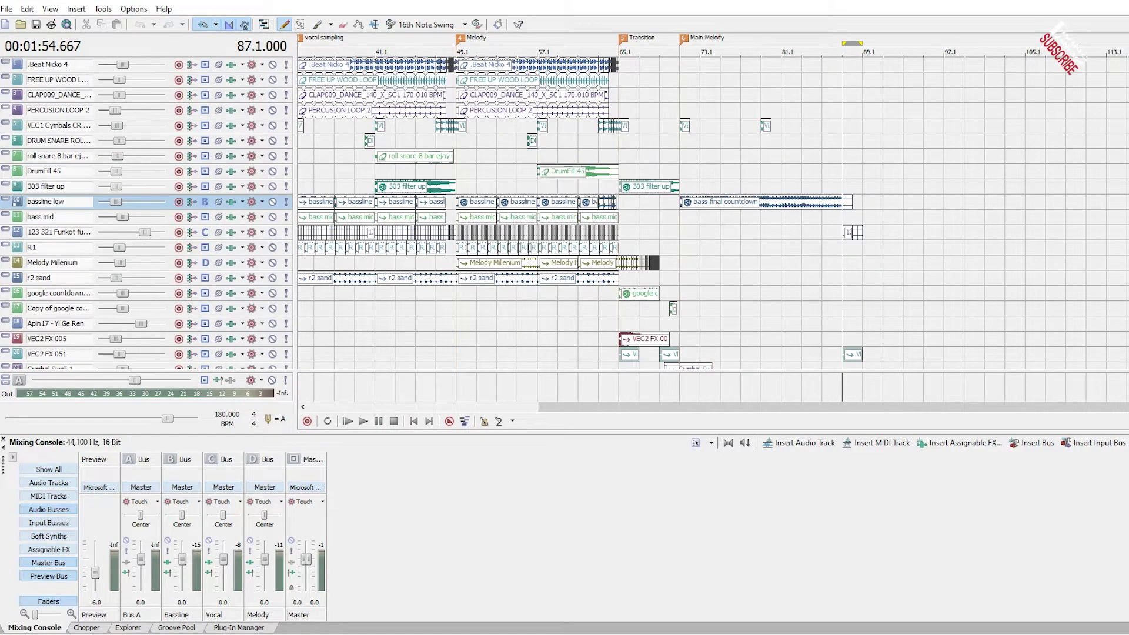
{"action": "left_click", "coordinate": [863, 98]}
{"action": "scroll", "coordinate": [874, 114], "scroll_direction": "down", "scroll_amount": 2}
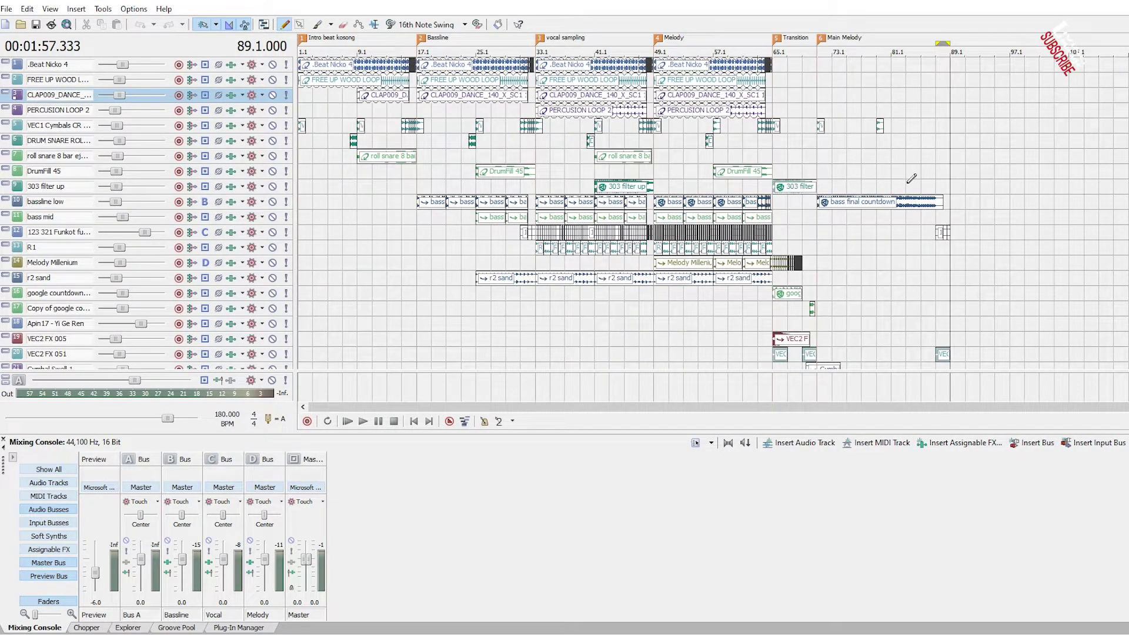
{"action": "left_click", "coordinate": [908, 391]}
{"action": "key", "text": "space"}
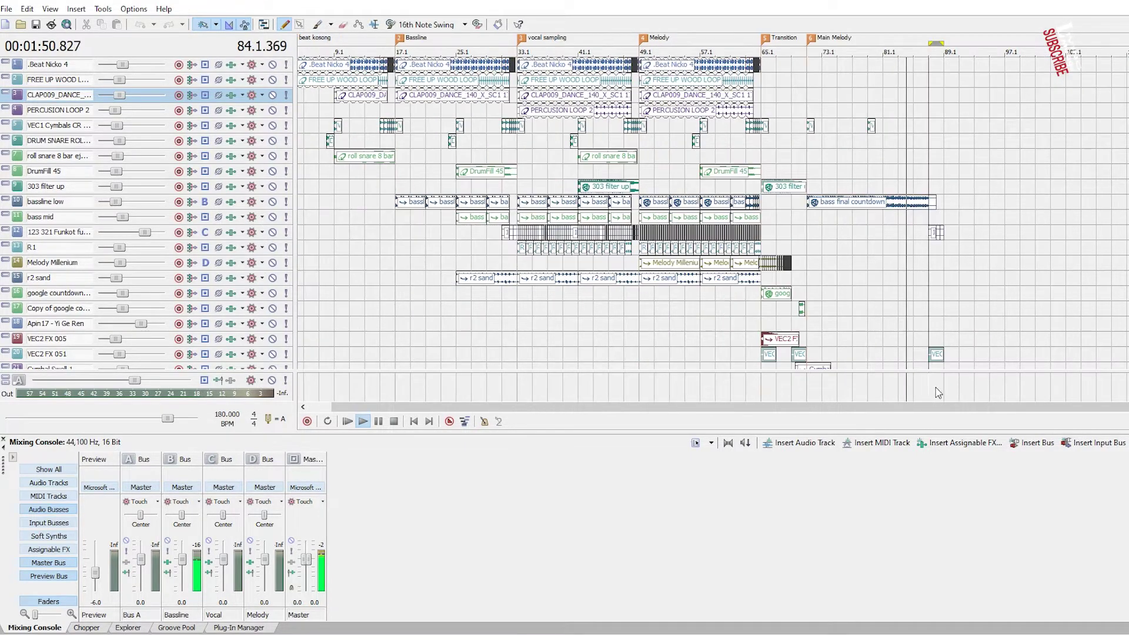
{"action": "left_click", "coordinate": [942, 395]}
{"action": "scroll", "coordinate": [931, 359], "scroll_direction": "up", "scroll_amount": 1}
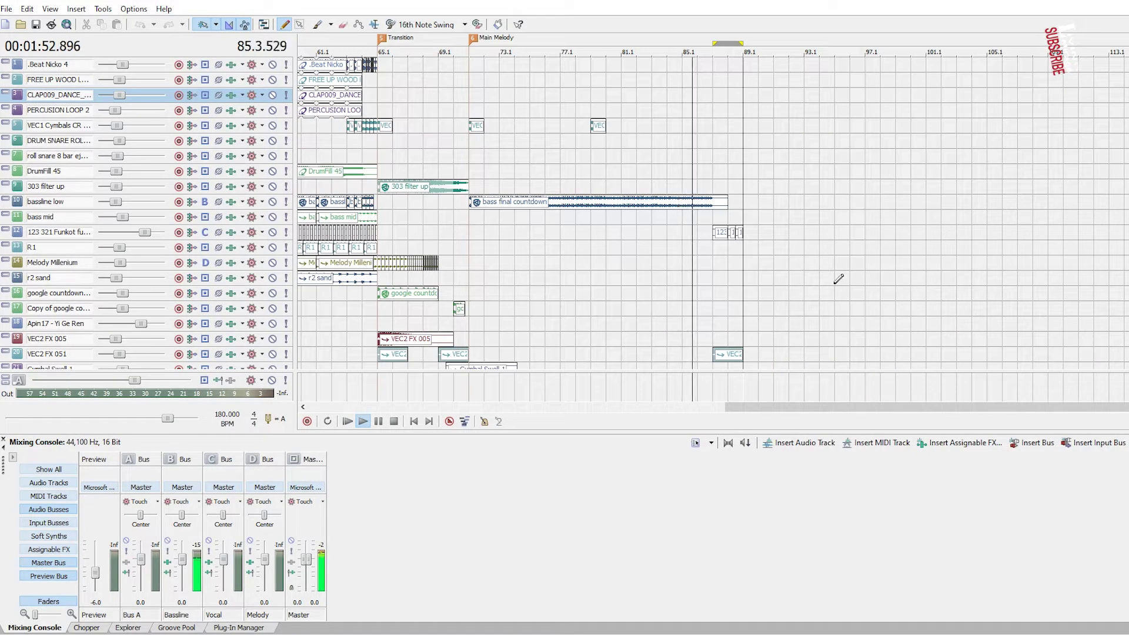
{"action": "scroll", "coordinate": [836, 285], "scroll_direction": "down", "scroll_amount": 1}
{"action": "scroll", "coordinate": [915, 287], "scroll_direction": "up", "scroll_amount": 1}
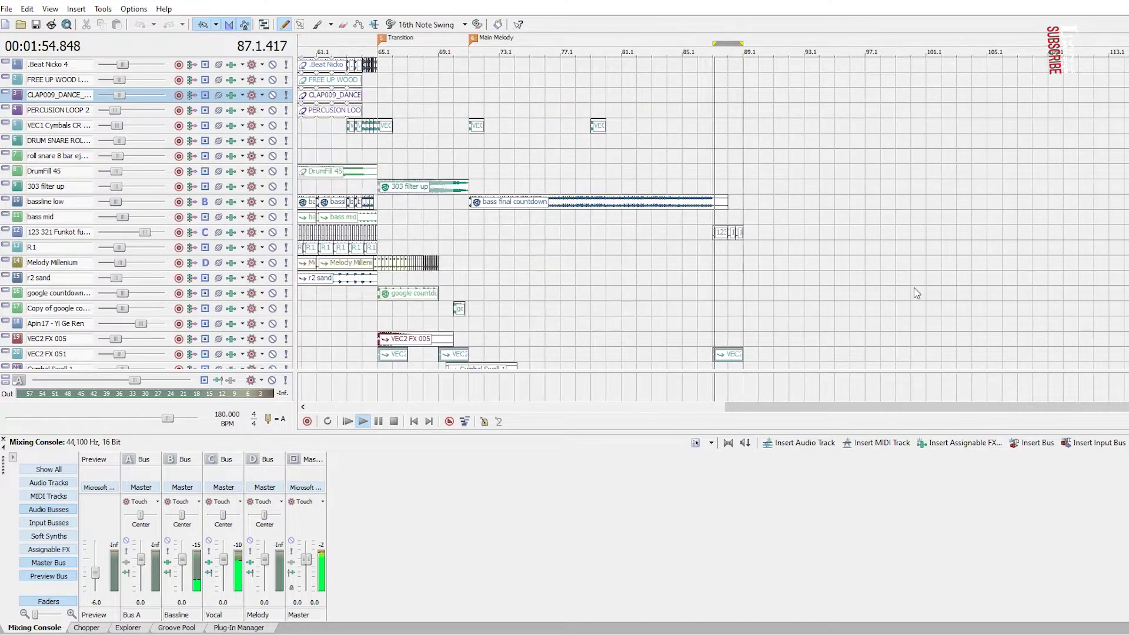
{"action": "key", "text": "space"}
{"action": "scroll", "coordinate": [915, 287], "scroll_direction": "down", "scroll_amount": 1}
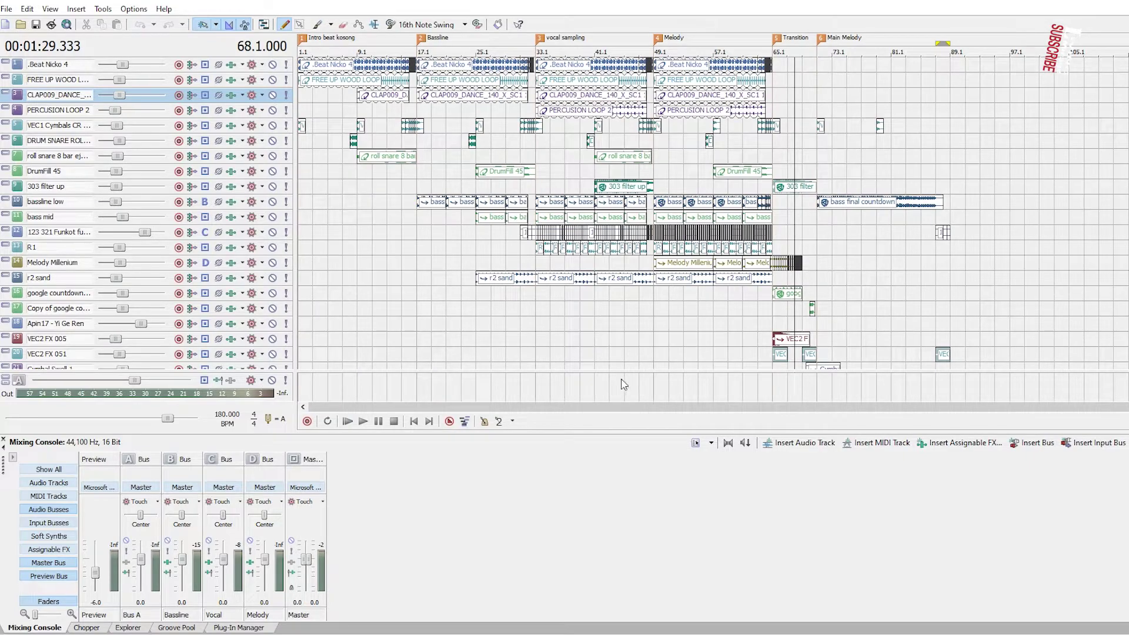
- Copy the full Bassline section across all tracks, from bar 17 to bar 33
{"action": "double_click", "coordinate": [647, 384]}
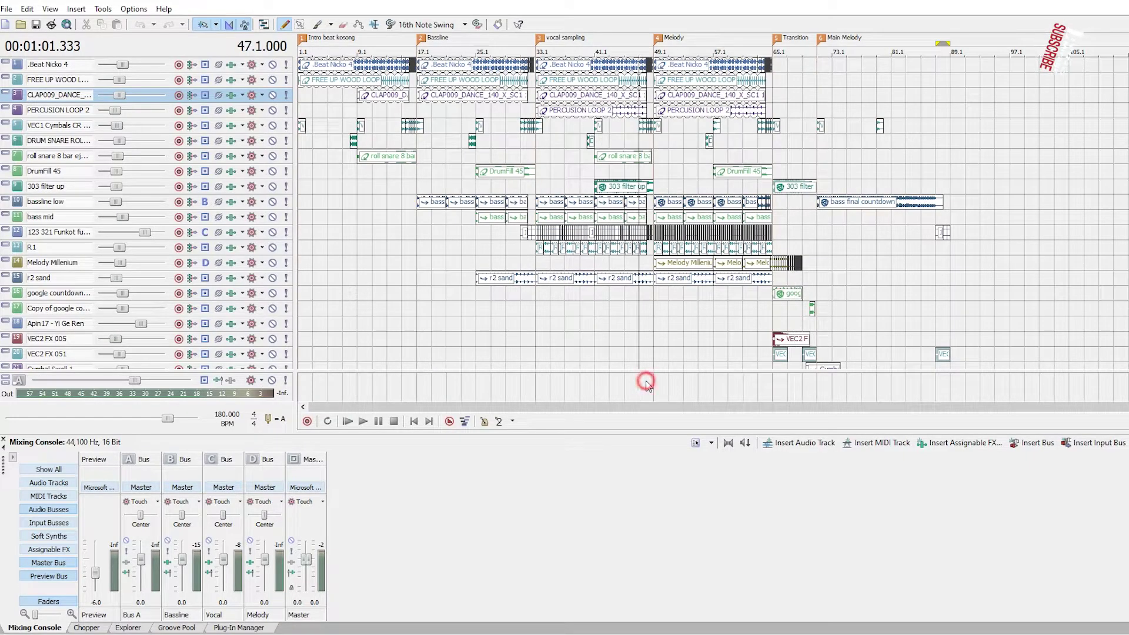
{"action": "left_click", "coordinate": [428, 320]}
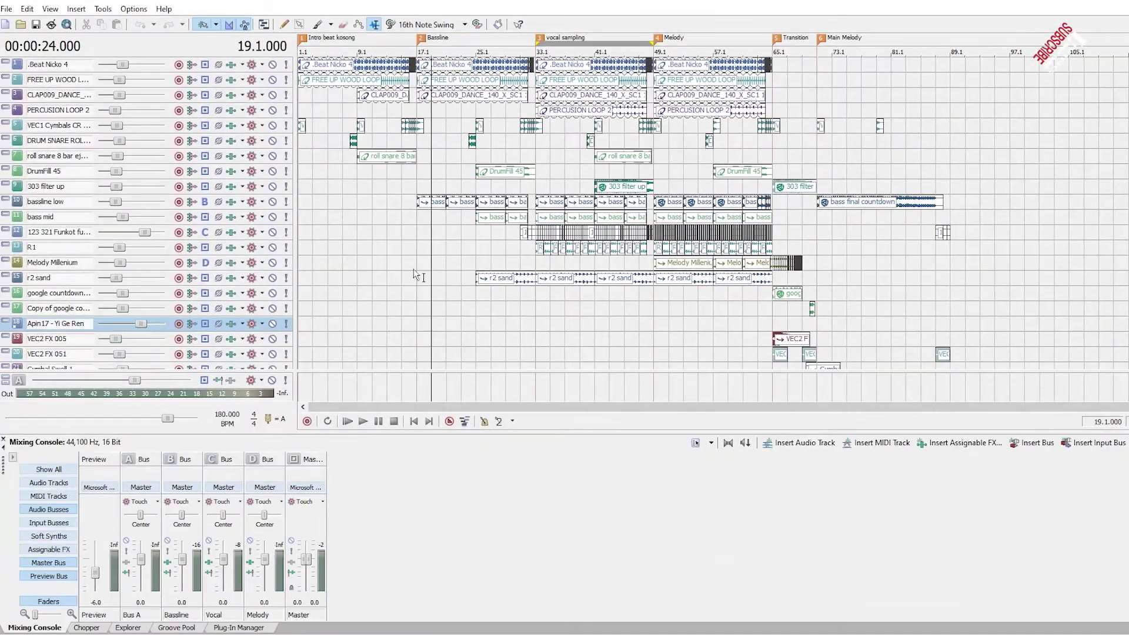
{"action": "left_click", "coordinate": [417, 299]}
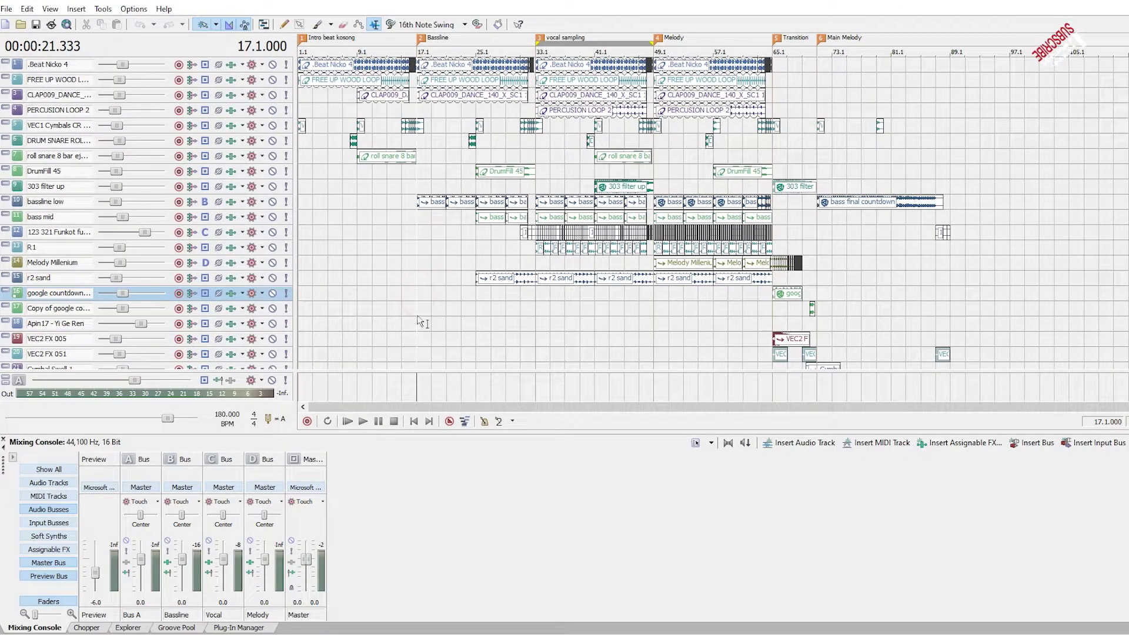
{"action": "left_click_drag", "start_coordinate": [418, 315], "coordinate": [529, 321]}
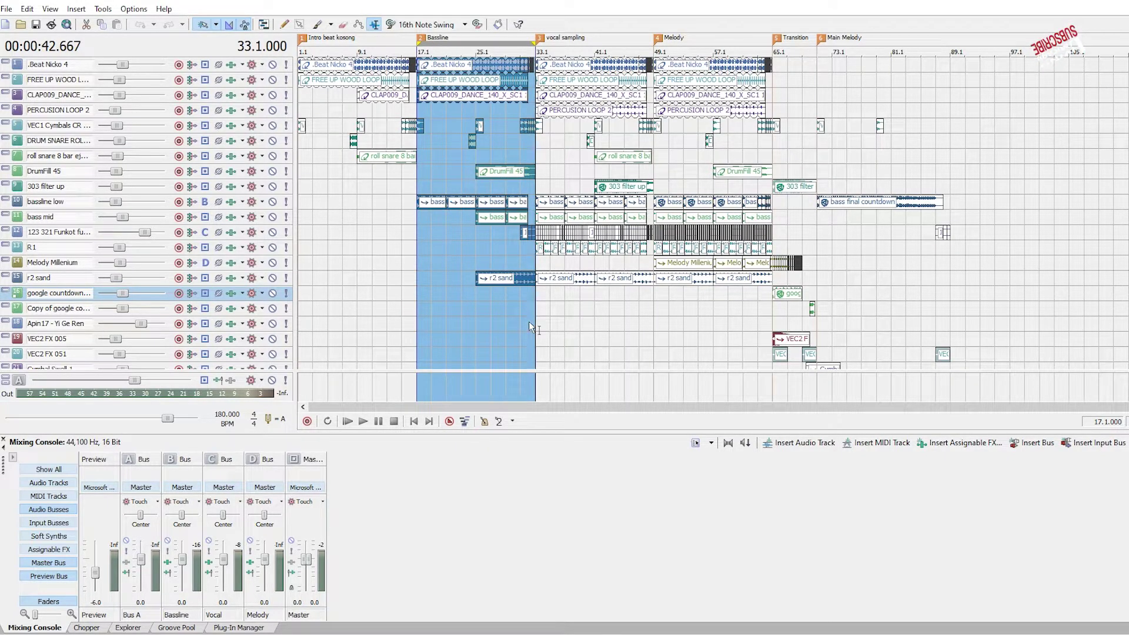
- Listen to the end of the Main Melody section around bar 87
{"action": "left_click", "coordinate": [918, 390]}
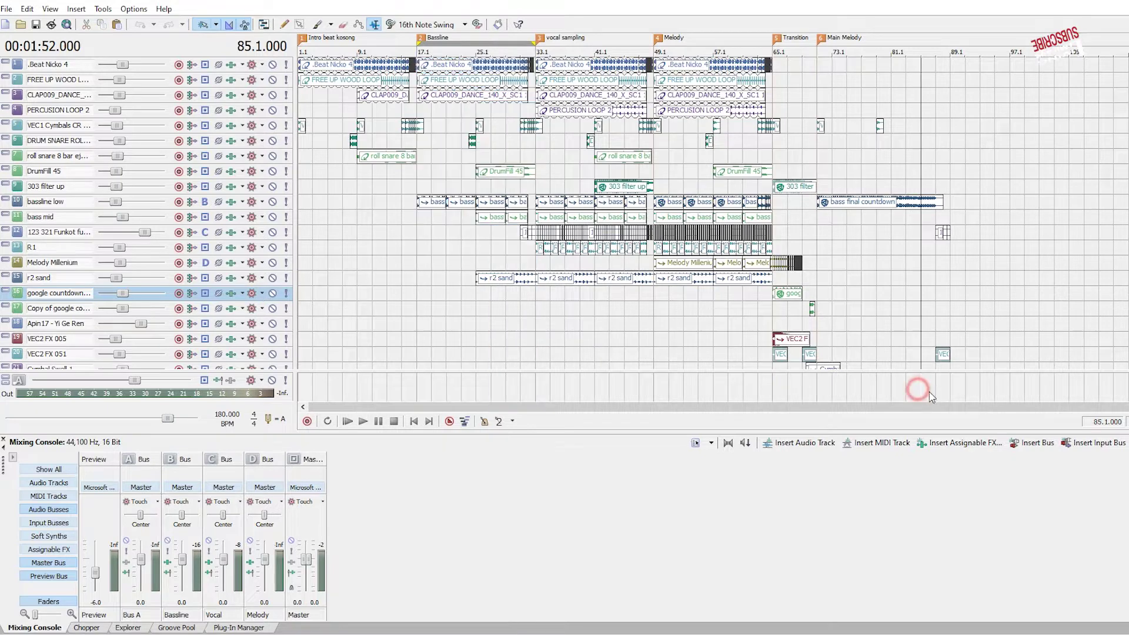
{"action": "scroll", "coordinate": [951, 395], "scroll_direction": "up", "scroll_amount": 1}
{"action": "left_click", "coordinate": [768, 392]}
{"action": "key", "text": "space"}
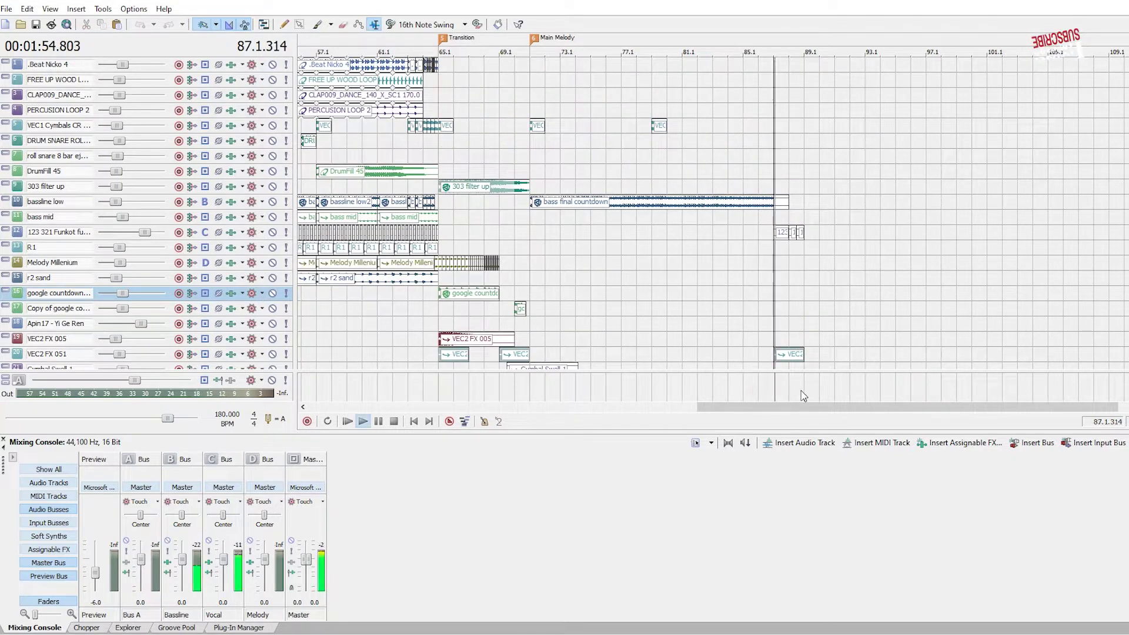
{"action": "key", "text": "space"}
- Paste the copied section at bar 89, right after the Main Melody
{"action": "left_click", "coordinate": [801, 390]}
{"action": "key", "text": "ctrl+v"}
{"action": "left_click", "coordinate": [797, 396]}
{"action": "scroll", "coordinate": [712, 214], "scroll_direction": "down", "scroll_amount": 5}
{"action": "scroll", "coordinate": [712, 213], "scroll_direction": "up", "scroll_amount": 5}
{"action": "scroll", "coordinate": [920, 230], "scroll_direction": "down", "scroll_amount": 3}
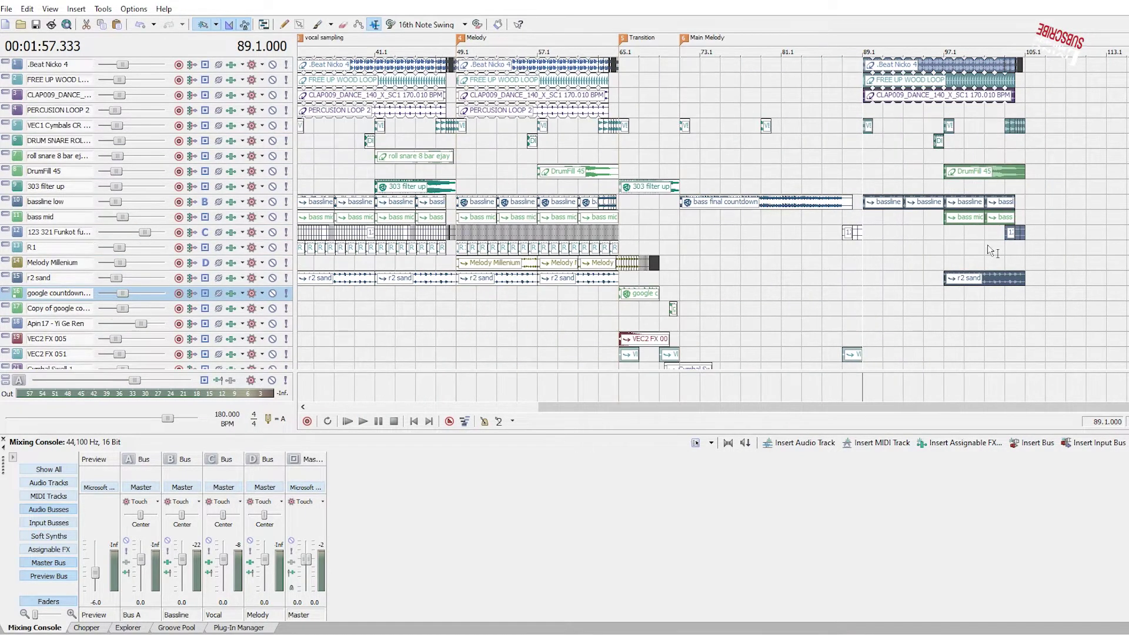
- Delete the pasted bassline low, bass mid and r2 sand events in the section starting at bar 89
{"action": "left_click", "coordinate": [950, 202]}
{"action": "scroll", "coordinate": [908, 211], "scroll_direction": "up", "scroll_amount": 2}
{"action": "left_click", "coordinate": [629, 204]}
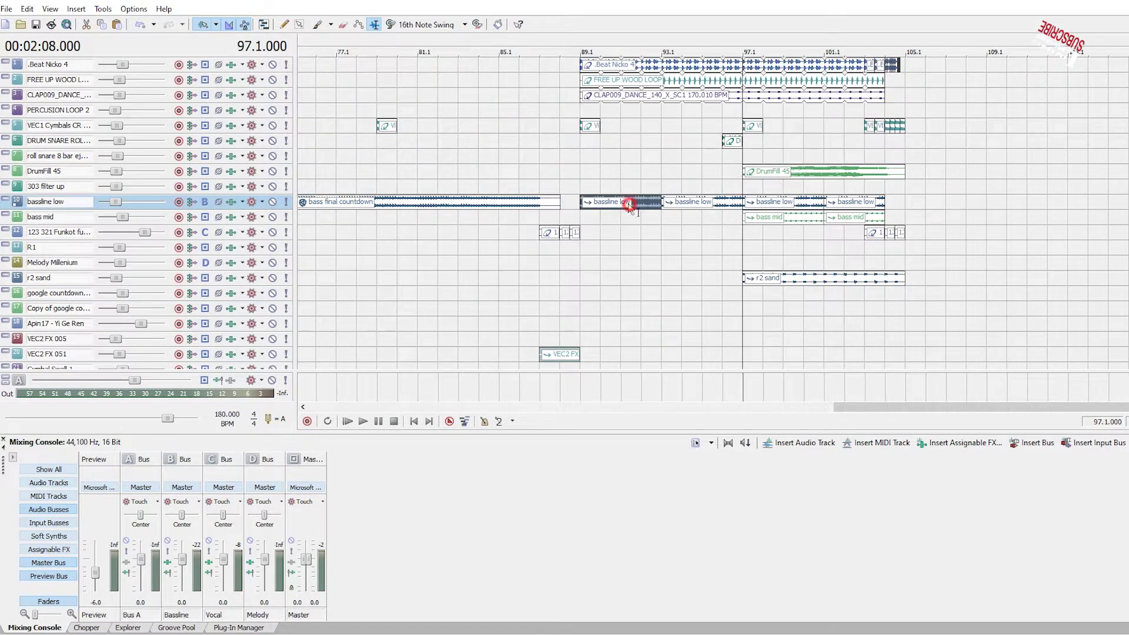
{"action": "left_click", "coordinate": [868, 218]}
{"action": "key", "text": "Delete"}
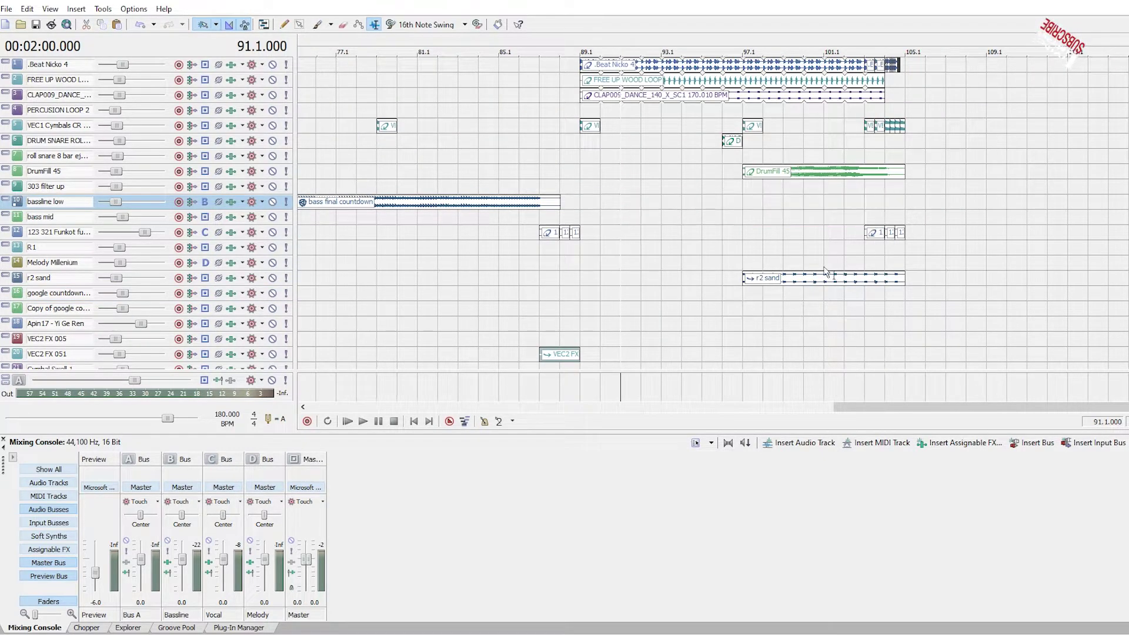
{"action": "left_click", "coordinate": [817, 279]}
{"action": "key", "text": "Delete"}
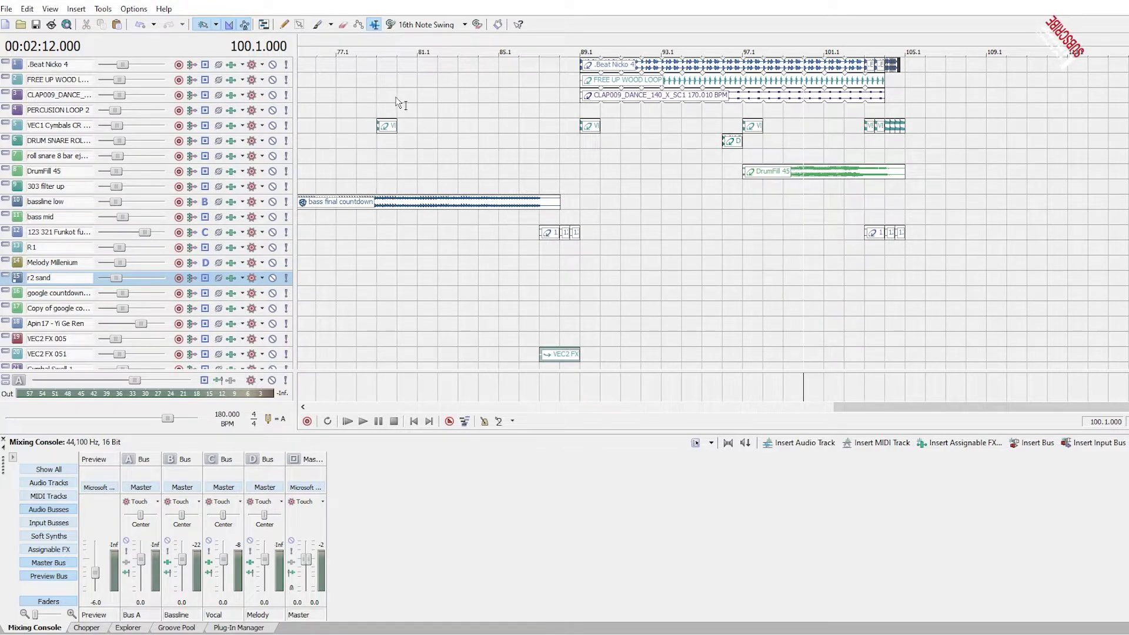
- Copy the Main Melody's pad f, m f1 and VEC4 Crowd Effects 03 events to bar 91 on their tracks
{"action": "left_click", "coordinate": [285, 24]}
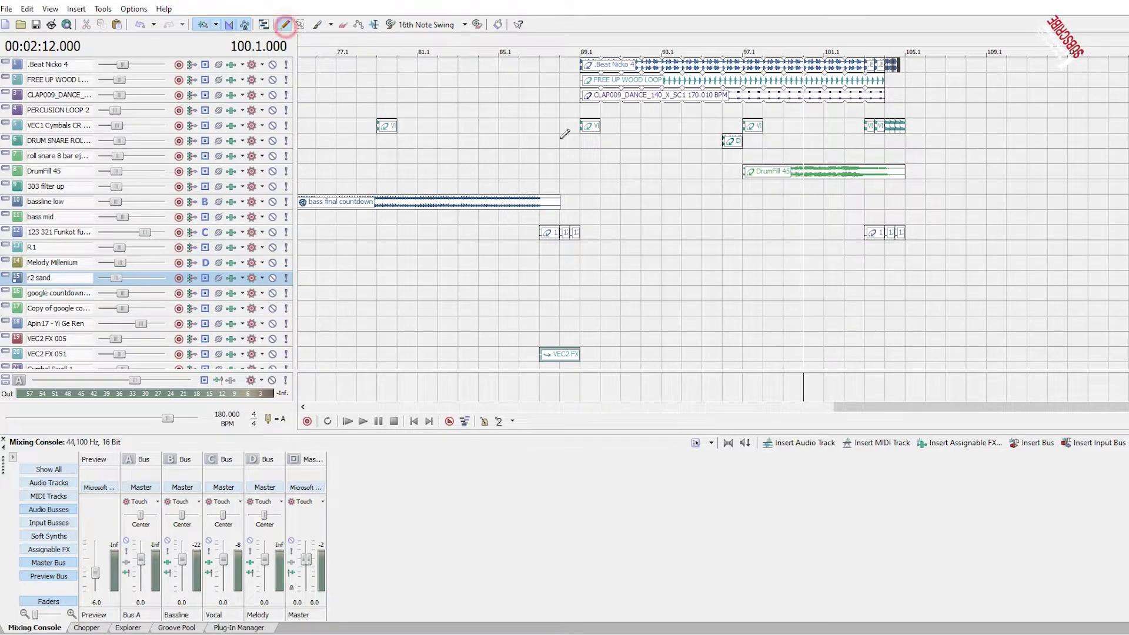
{"action": "left_click", "coordinate": [584, 243]}
{"action": "scroll", "coordinate": [819, 221], "scroll_direction": "down", "scroll_amount": 2}
{"action": "scroll", "coordinate": [841, 206], "scroll_direction": "down", "scroll_amount": 1}
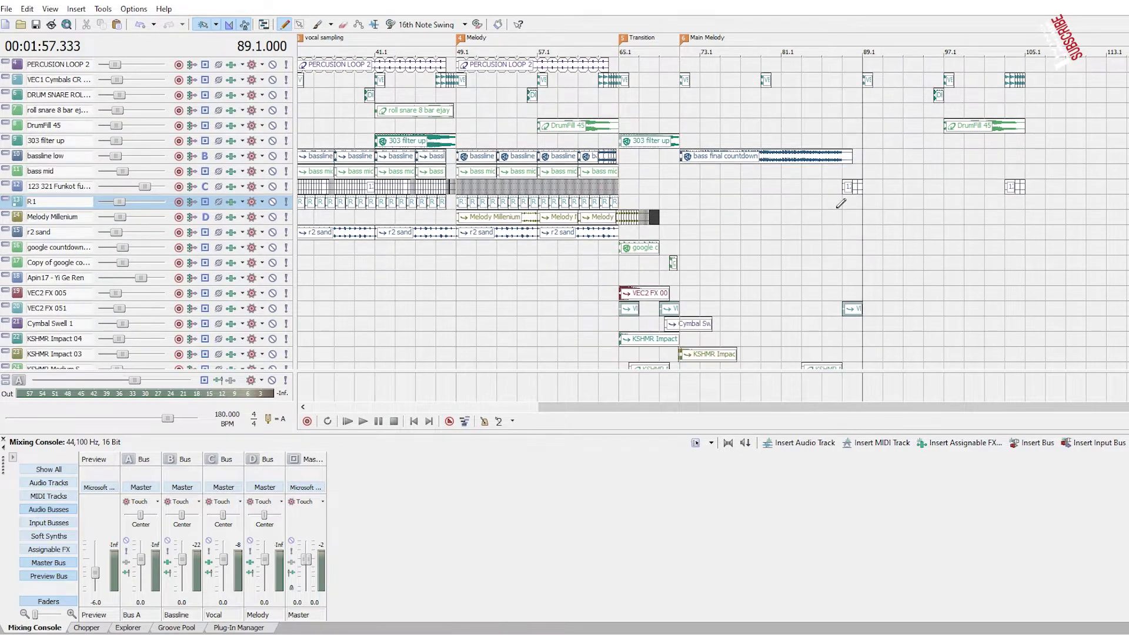
{"action": "left_click", "coordinate": [740, 160]}
{"action": "scroll", "coordinate": [851, 275], "scroll_direction": "down", "scroll_amount": 3}
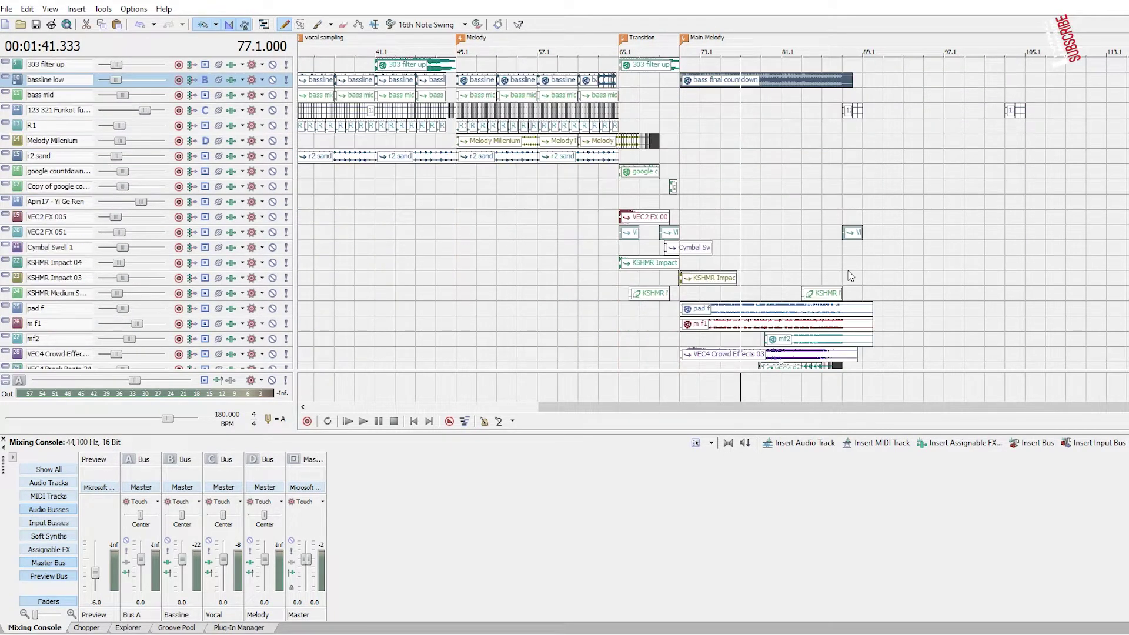
{"action": "left_click", "coordinate": [727, 266]}
{"action": "left_click_drag", "start_coordinate": [731, 310], "coordinate": [910, 265]}
- Preview the passage around bar 87 and move the copied pad f, m f1 and crowd events back to bar 90
{"action": "left_click", "coordinate": [845, 389]}
{"action": "key", "text": "space"}
{"action": "left_click", "coordinate": [867, 385]}
{"action": "scroll", "coordinate": [882, 347], "scroll_direction": "up", "scroll_amount": 1}
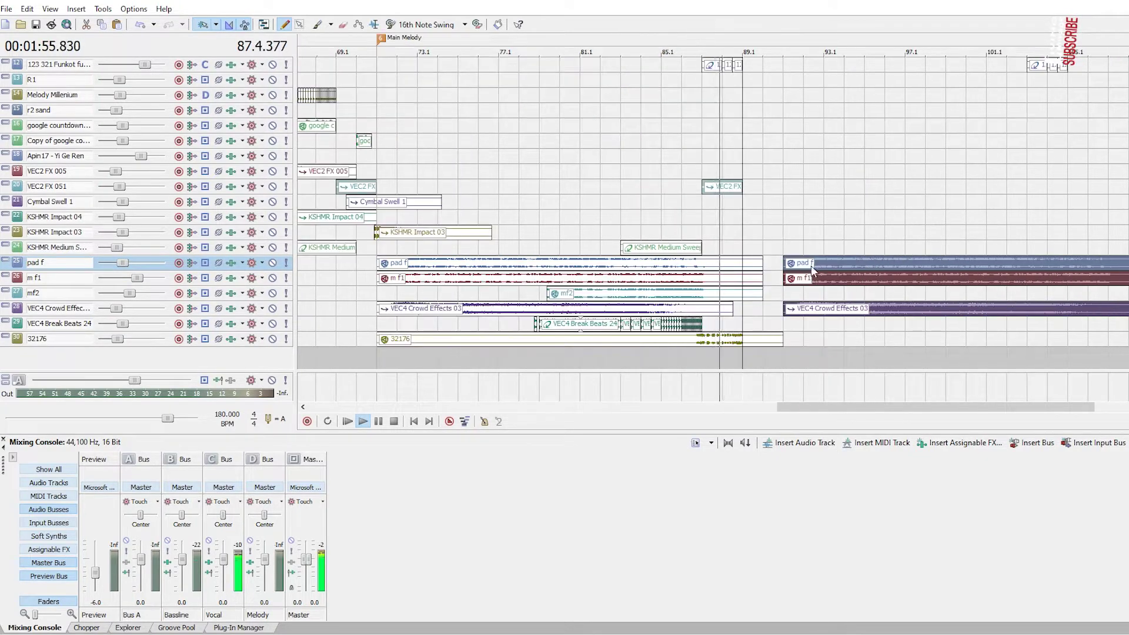
{"action": "left_click_drag", "start_coordinate": [810, 265], "coordinate": [790, 266]}
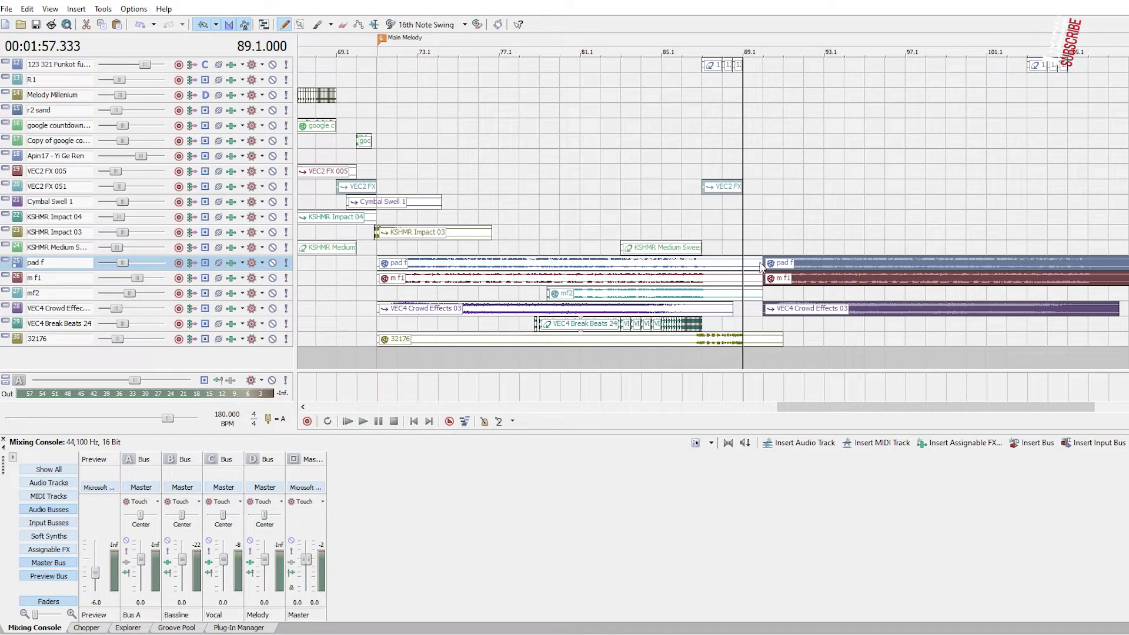
- Trim the original pad f, m f1 and mf2 events to end at bar 89 and start the copied events there
{"action": "left_click_drag", "start_coordinate": [760, 261], "coordinate": [742, 292]}
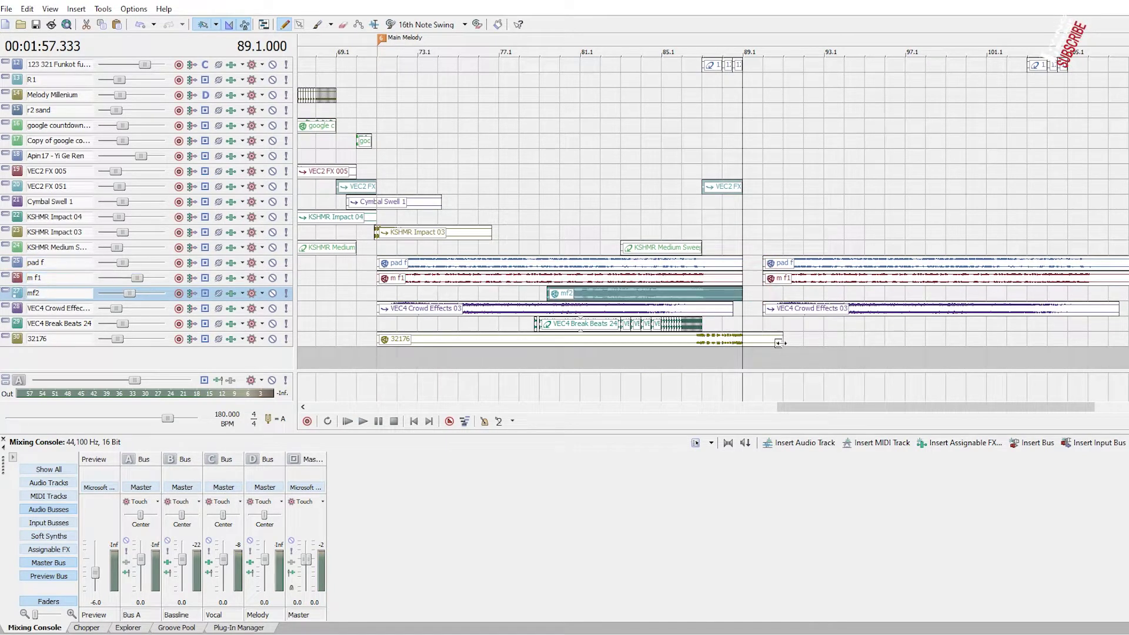
{"action": "left_click", "coordinate": [775, 257]}
{"action": "left_click", "coordinate": [788, 308], "text": "shift"}
{"action": "left_click_drag", "start_coordinate": [770, 263], "coordinate": [751, 263]}
{"action": "left_click", "coordinate": [746, 245]}
{"action": "key", "text": "space"}
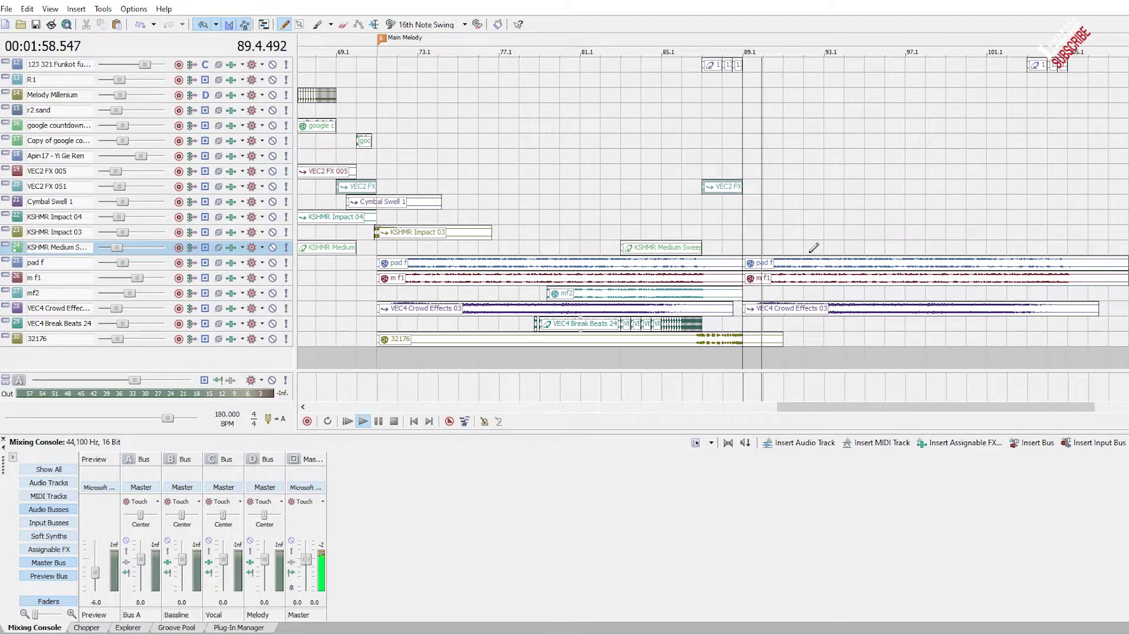
- Copy the bass final countdown event on the bassline low track to bar 89
{"action": "scroll", "coordinate": [747, 247], "scroll_direction": "down", "scroll_amount": 2}
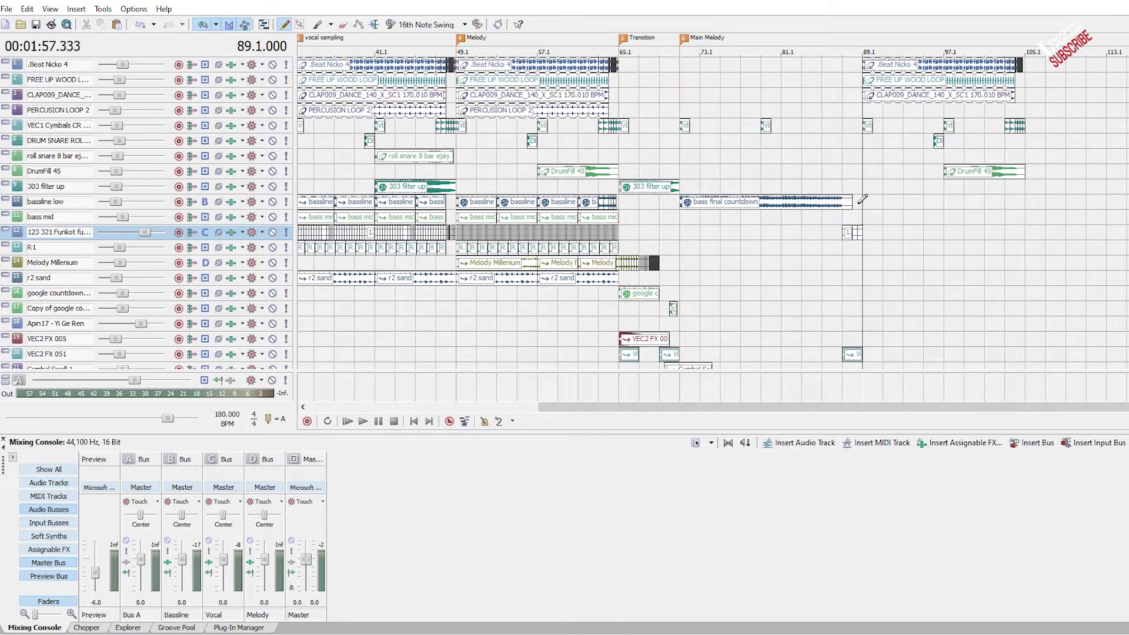
{"action": "left_click_drag", "start_coordinate": [718, 207], "coordinate": [688, 213]}
{"action": "key", "text": "ctrl+c"}
{"action": "key", "text": "ctrl+v"}
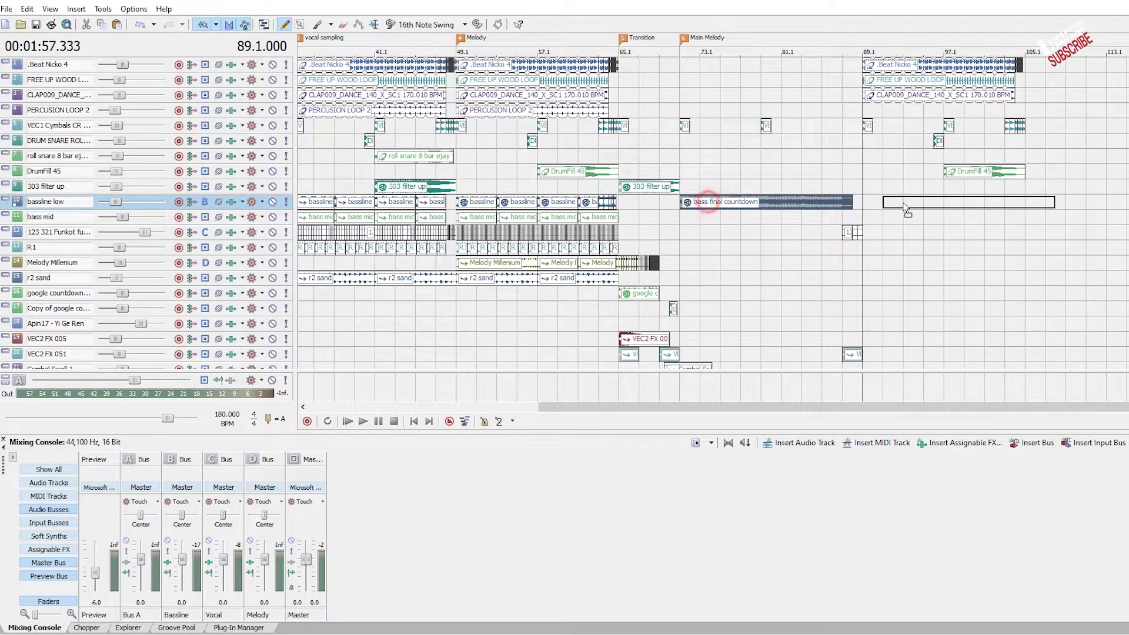
- Play back the new section from bar 89 to check the bass against the beat
{"action": "key", "text": "space"}
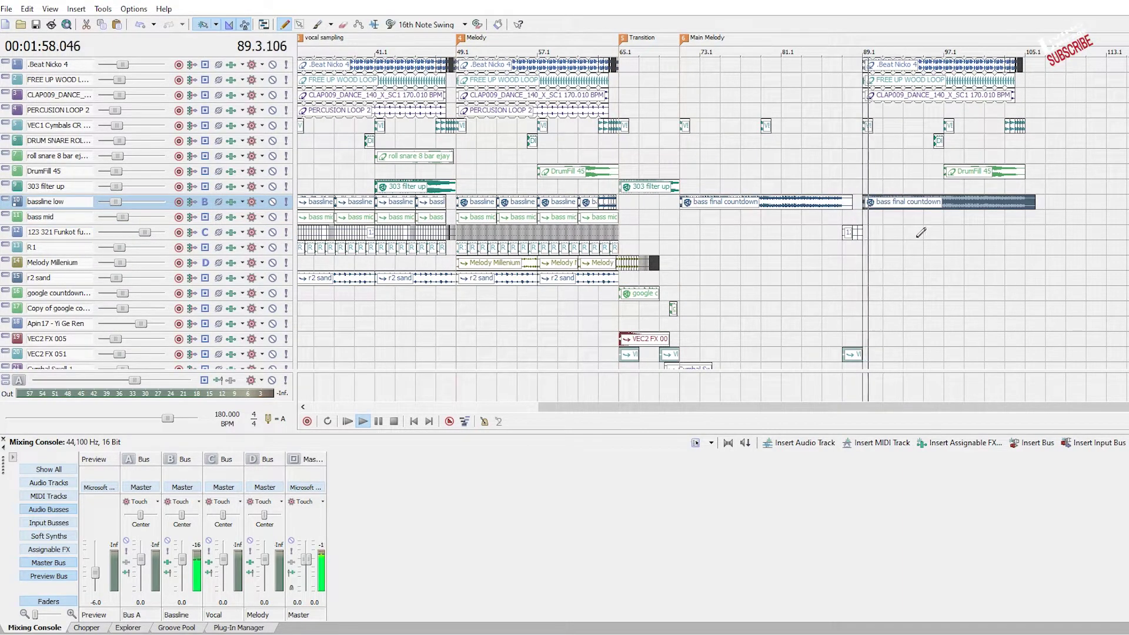
{"action": "left_click", "coordinate": [982, 263]}
{"action": "scroll", "coordinate": [941, 266], "scroll_direction": "up", "scroll_amount": 1}
{"action": "left_click", "coordinate": [821, 274]}
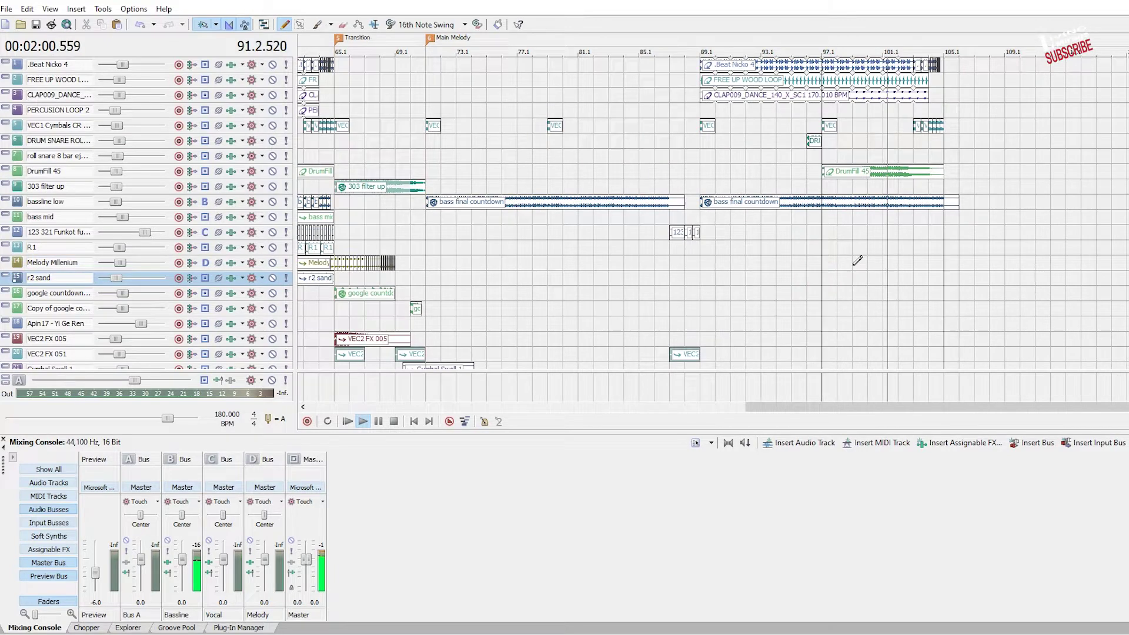
{"action": "left_click", "coordinate": [978, 259]}
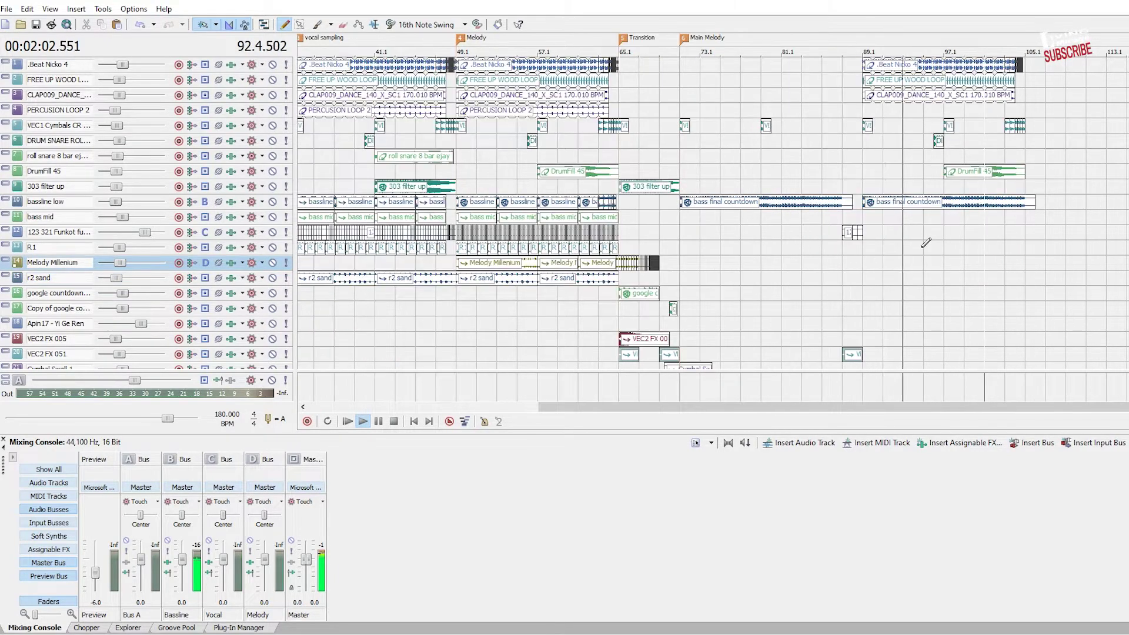
{"action": "key", "text": "space"}
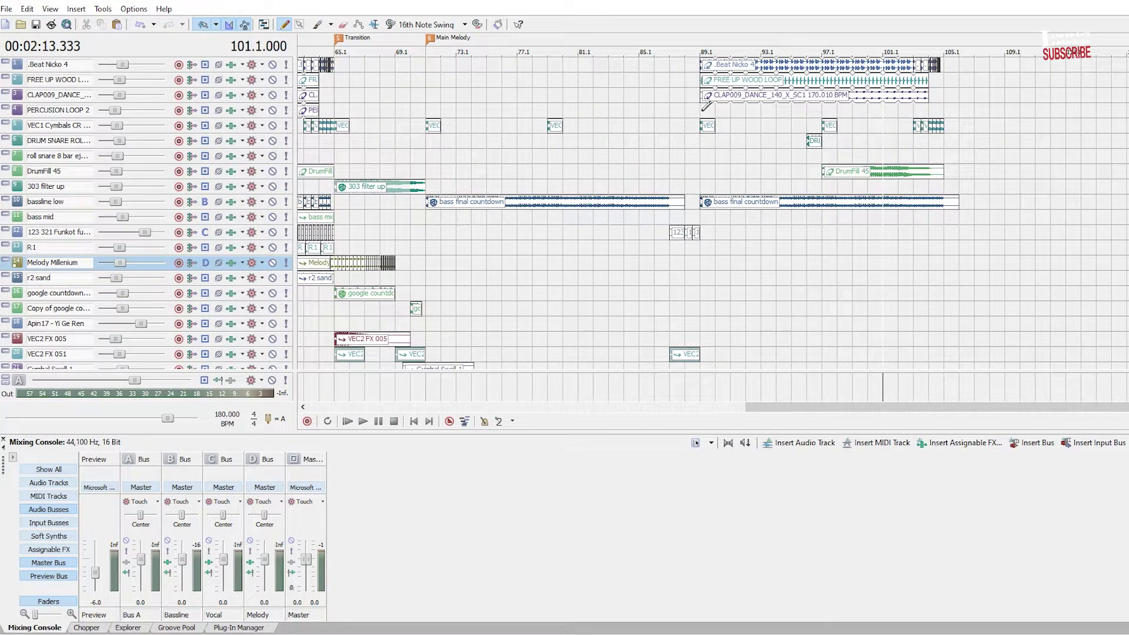
- Draw a PERCUSION LOOP 2 event from bar 89 to bar 104 and preview the start of the section
{"action": "left_click_drag", "start_coordinate": [702, 110], "coordinate": [931, 110]}
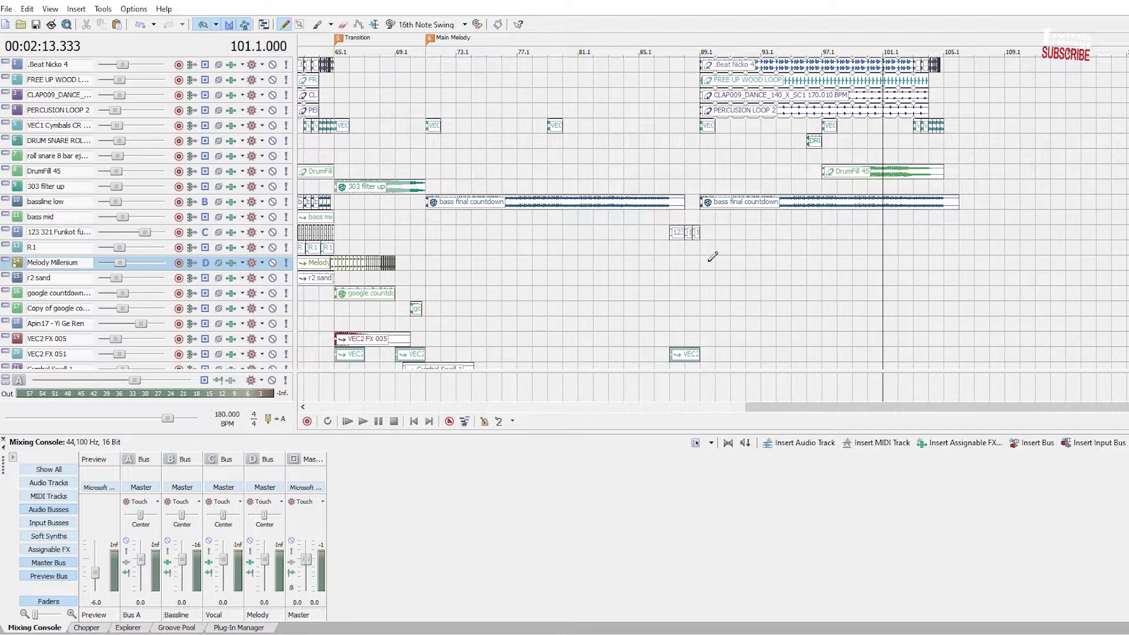
{"action": "left_click", "coordinate": [675, 282]}
{"action": "key", "text": "space"}
{"action": "left_click", "coordinate": [706, 279]}
{"action": "scroll", "coordinate": [891, 177], "scroll_direction": "up", "scroll_amount": 1}
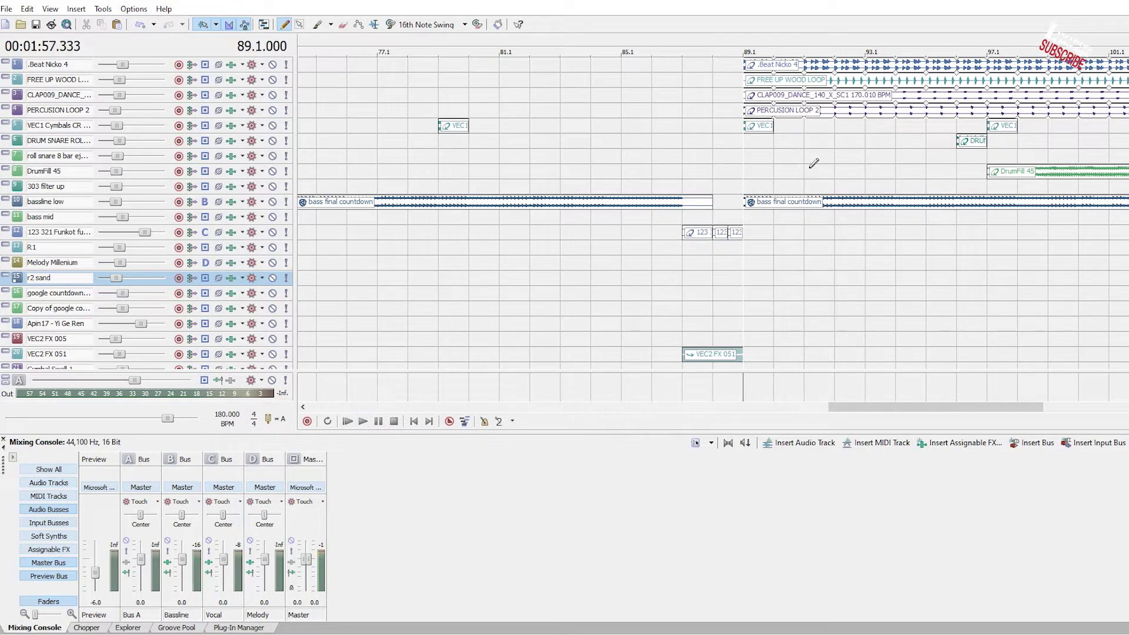
- Add a short VEC1 Cymbals event at bar 88, just before the new section
{"action": "left_click", "coordinate": [717, 132]}
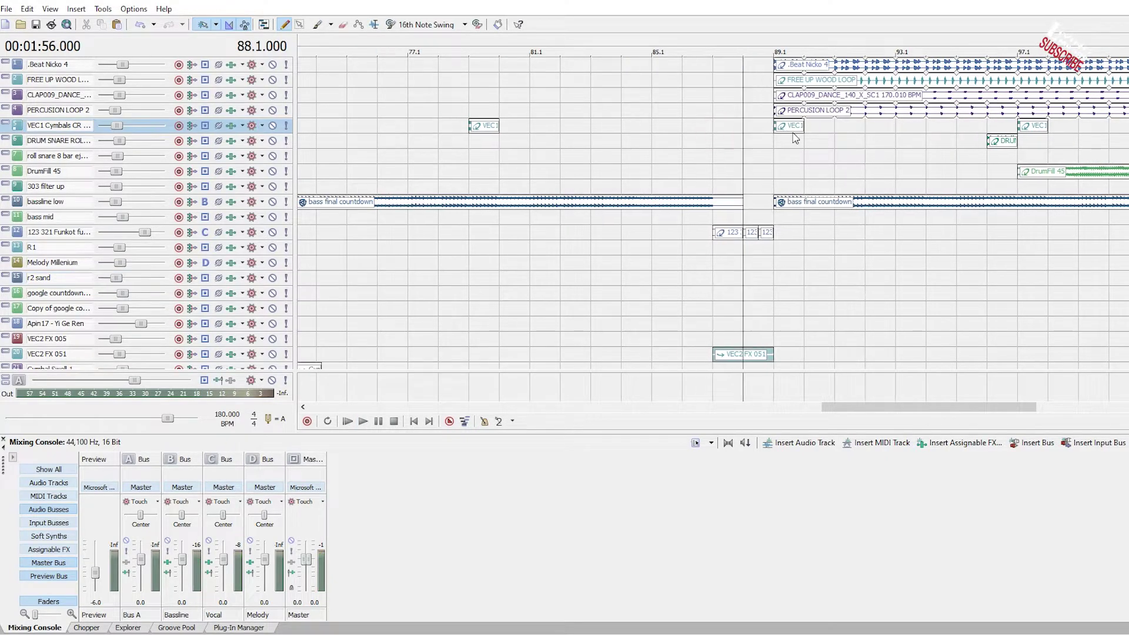
{"action": "scroll", "coordinate": [788, 130], "scroll_direction": "up", "scroll_amount": 2}
{"action": "left_click", "coordinate": [751, 124]}
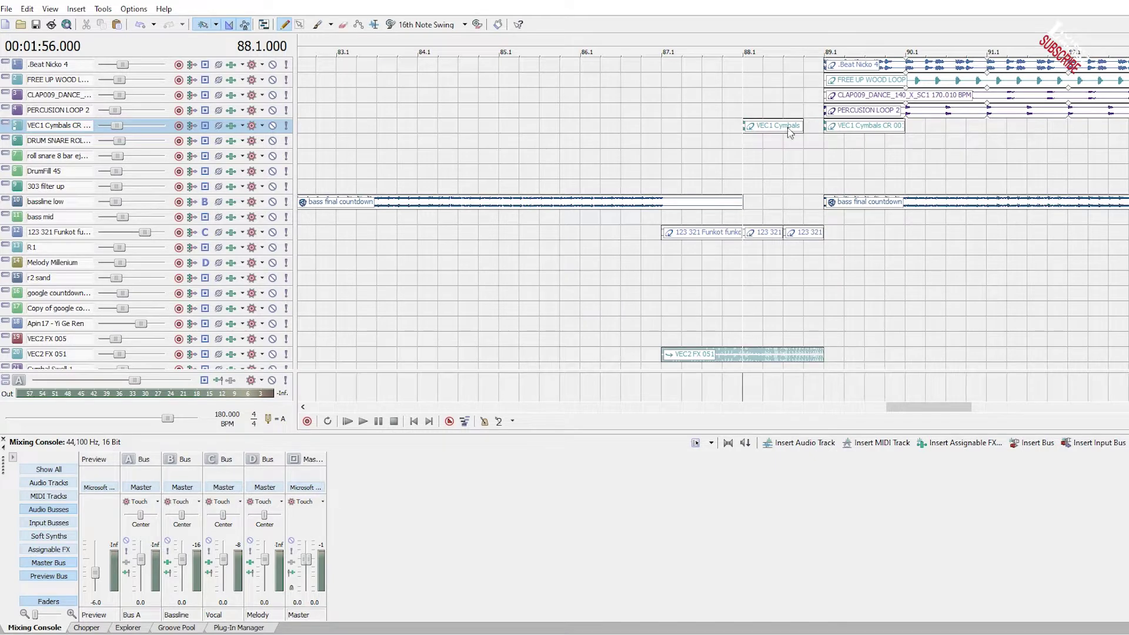
- Reverse the cymbal event at bar 88 and solo the VEC1 Cymbals track
{"action": "right_click", "coordinate": [777, 126]}
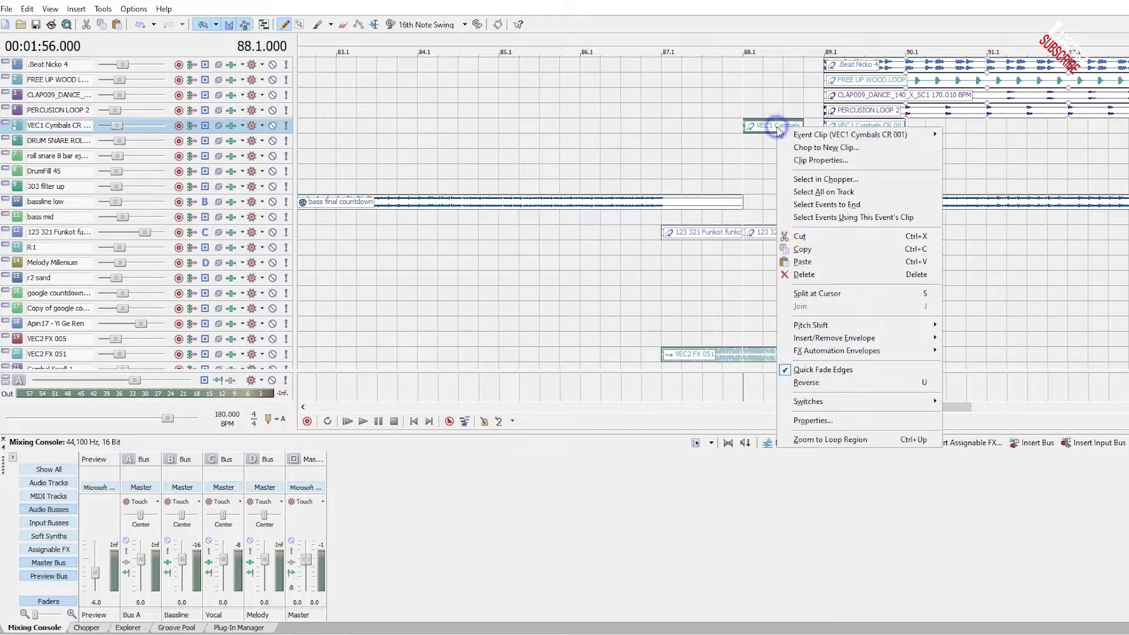
{"action": "left_click", "coordinate": [829, 383]}
{"action": "left_click", "coordinate": [286, 126]}
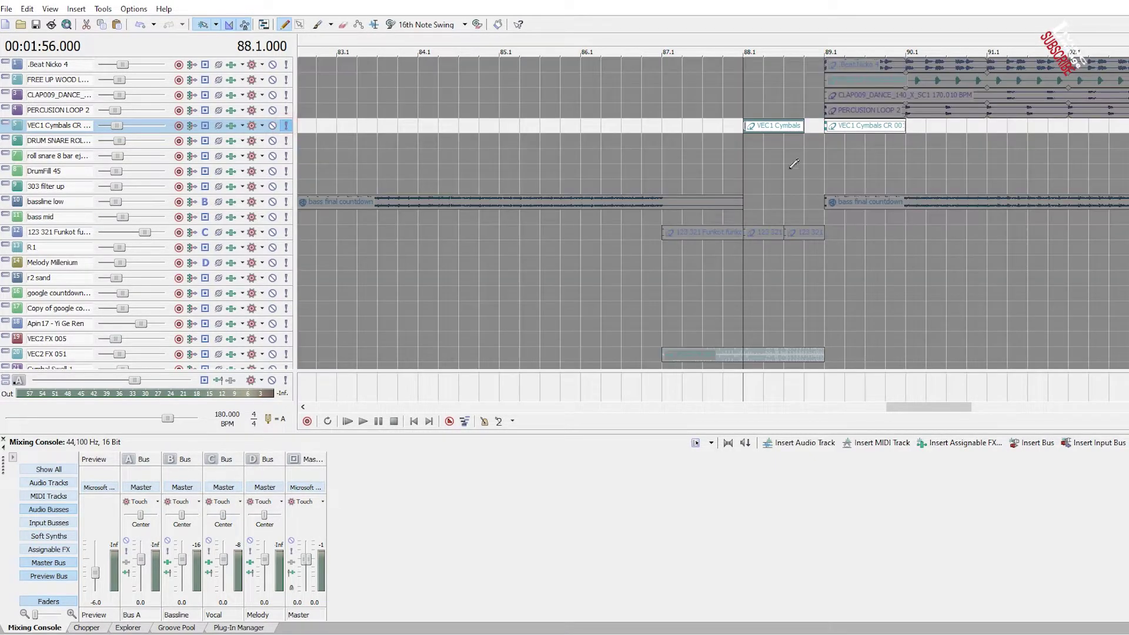
- Preview the reversed cymbal on its own, unsolo the VEC1 Cymbals track and play the transition into bar 89
{"action": "key", "text": "space"}
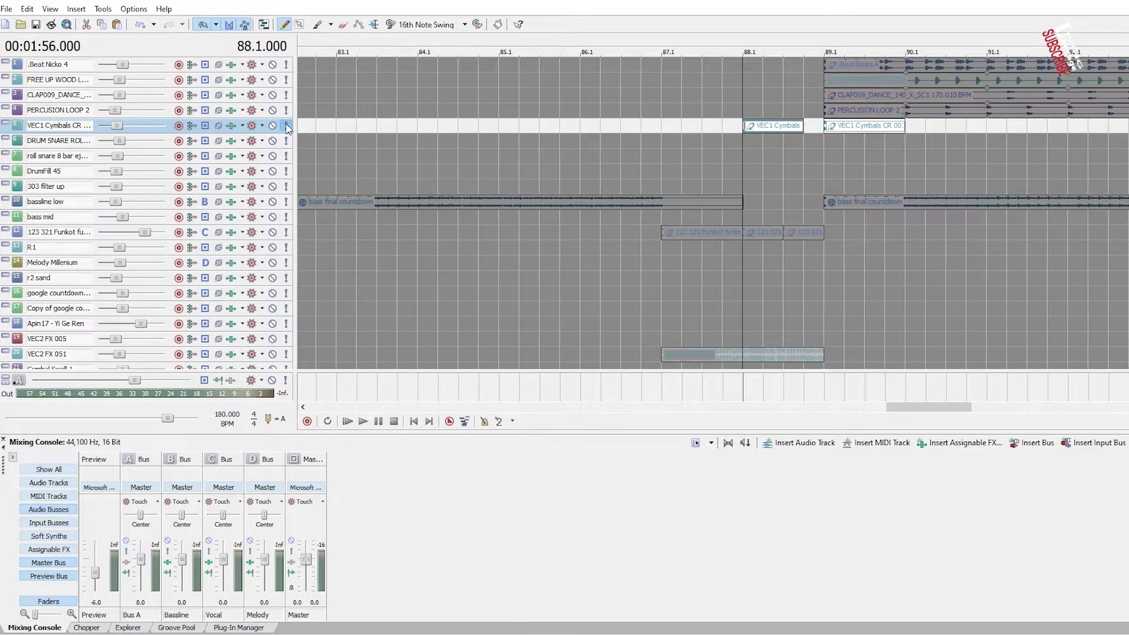
{"action": "left_click", "coordinate": [286, 126]}
{"action": "key", "text": "space"}
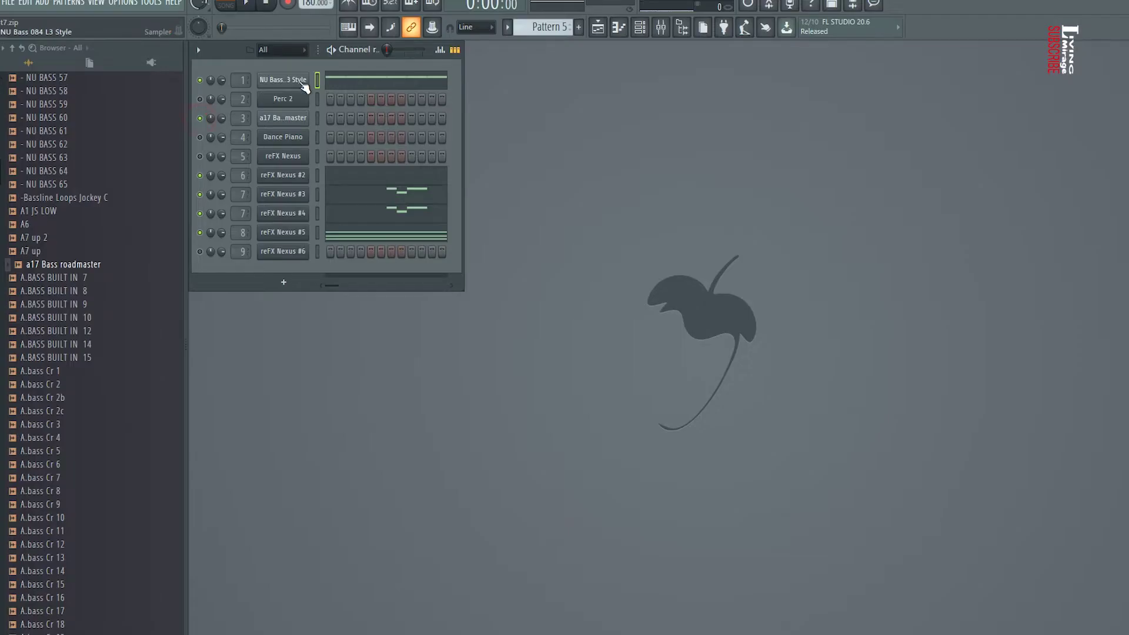
- Switch to FL Studio and copy the notes of the NU Bass channel into the a17 Bass roadmaster channel
{"action": "right_click", "coordinate": [297, 78]}
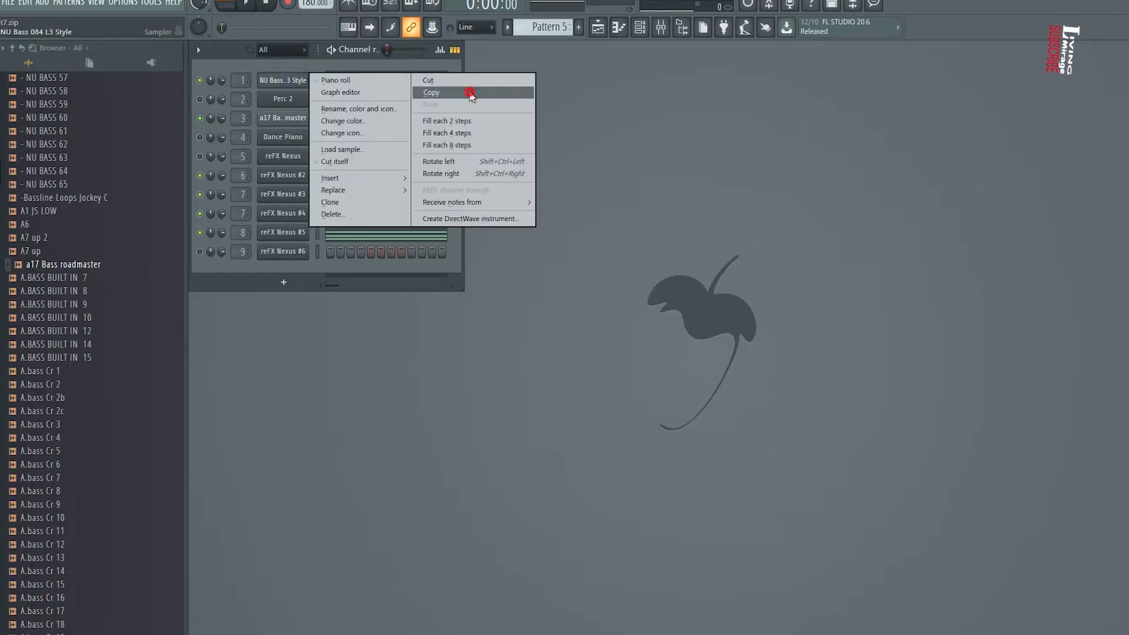
{"action": "left_click", "coordinate": [430, 93]}
{"action": "right_click", "coordinate": [300, 119]}
{"action": "left_click", "coordinate": [433, 144]}
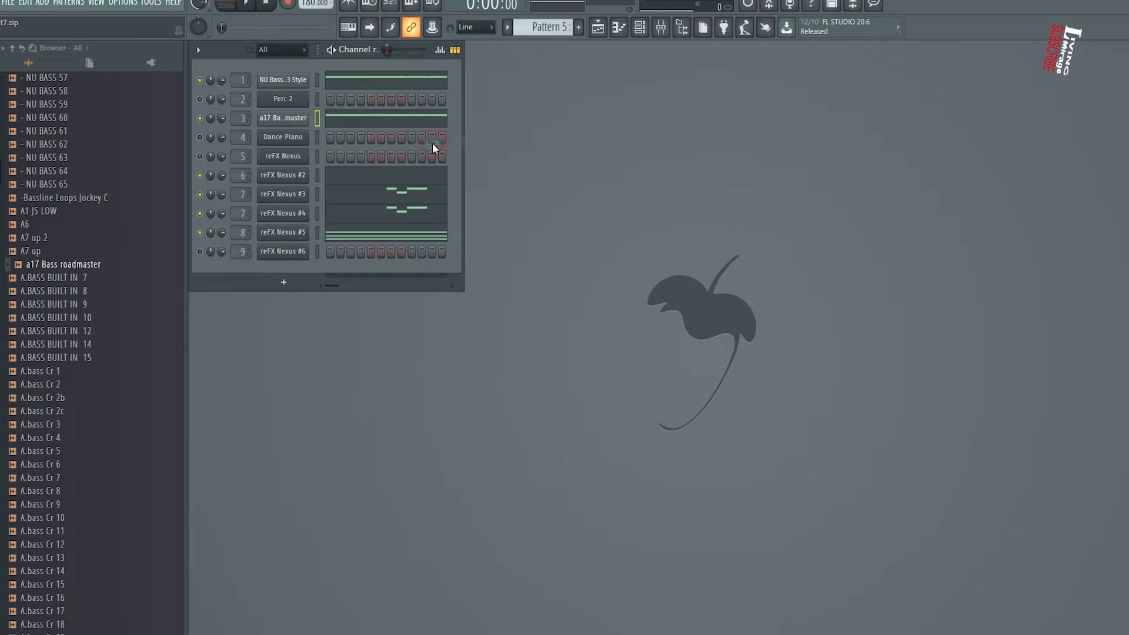
- Thin the a17 Bass roadmaster notes across bars 1 to 16 by deleting every other one, keeping only the off-beats, and preview the rhythm
{"action": "left_click", "coordinate": [350, 119]}
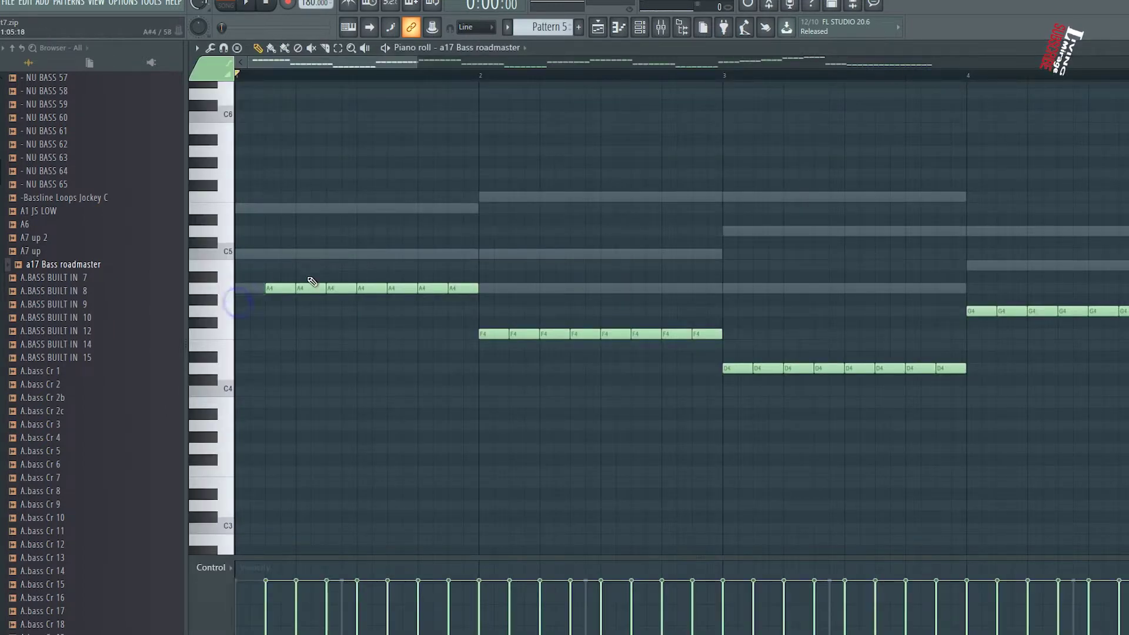
{"action": "right_click", "coordinate": [341, 288]}
{"action": "right_click", "coordinate": [372, 288]}
{"action": "key", "text": "ctrl+z"}
{"action": "right_click", "coordinate": [367, 288]}
{"action": "right_click", "coordinate": [429, 288]}
{"action": "key", "text": "space"}
{"action": "scroll", "coordinate": [441, 345], "scroll_direction": "down", "scroll_amount": 3}
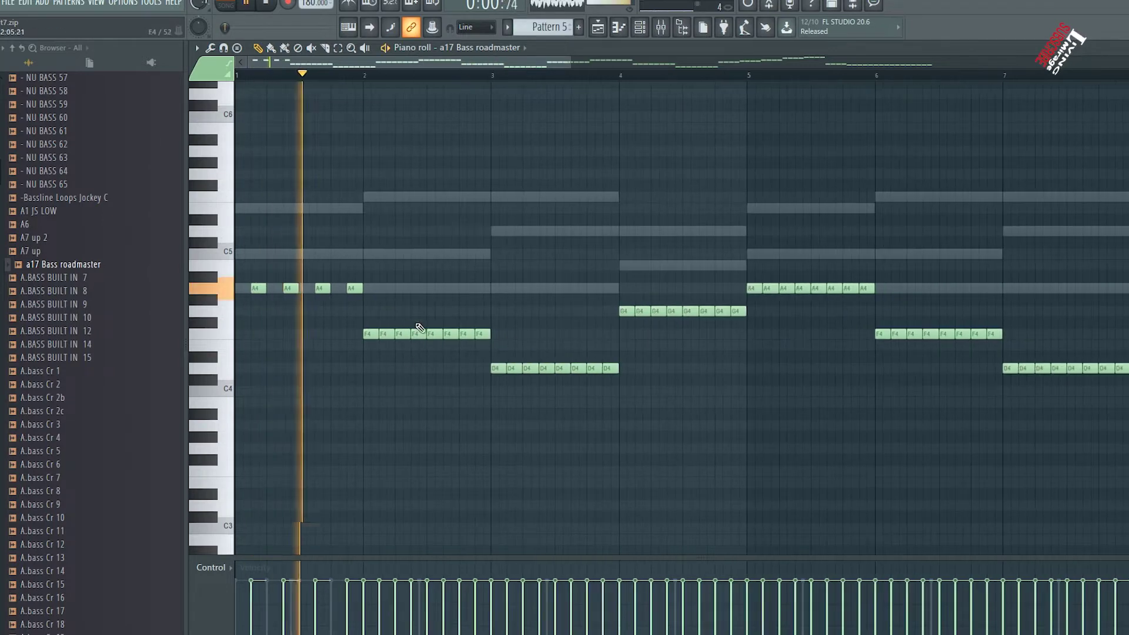
{"action": "scroll", "coordinate": [394, 351], "scroll_direction": "down", "scroll_amount": 3}
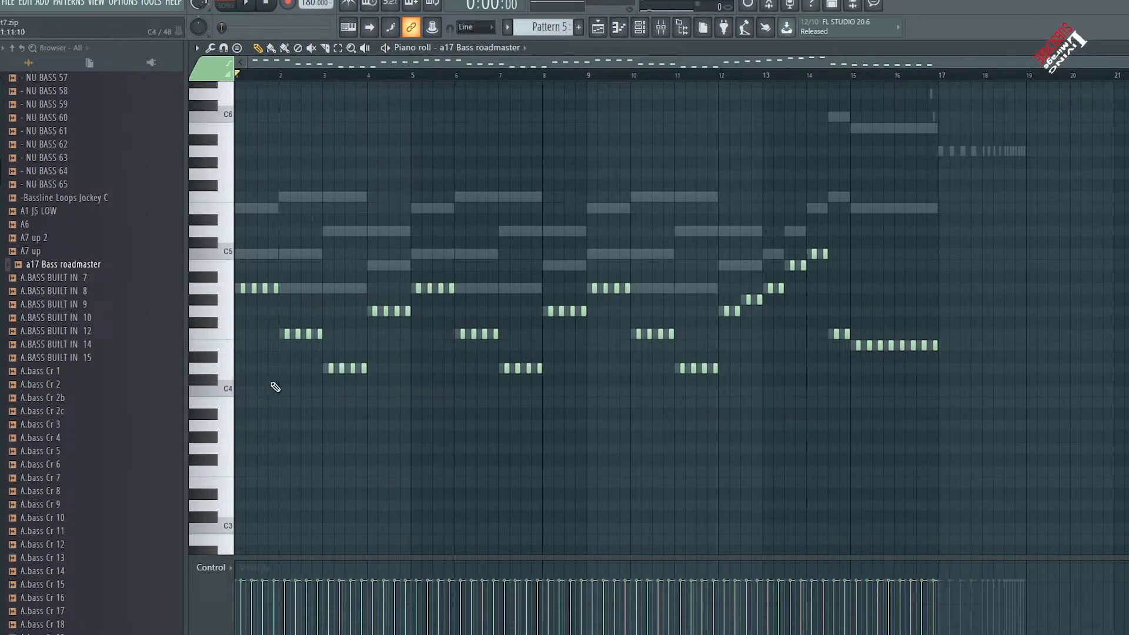
- Transpose all a17 Bass roadmaster notes up one octave and preview them
{"action": "key", "text": "ctrl+a"}
{"action": "left_click_drag", "start_coordinate": [243, 288], "coordinate": [243, 151]}
{"action": "key", "text": "space"}
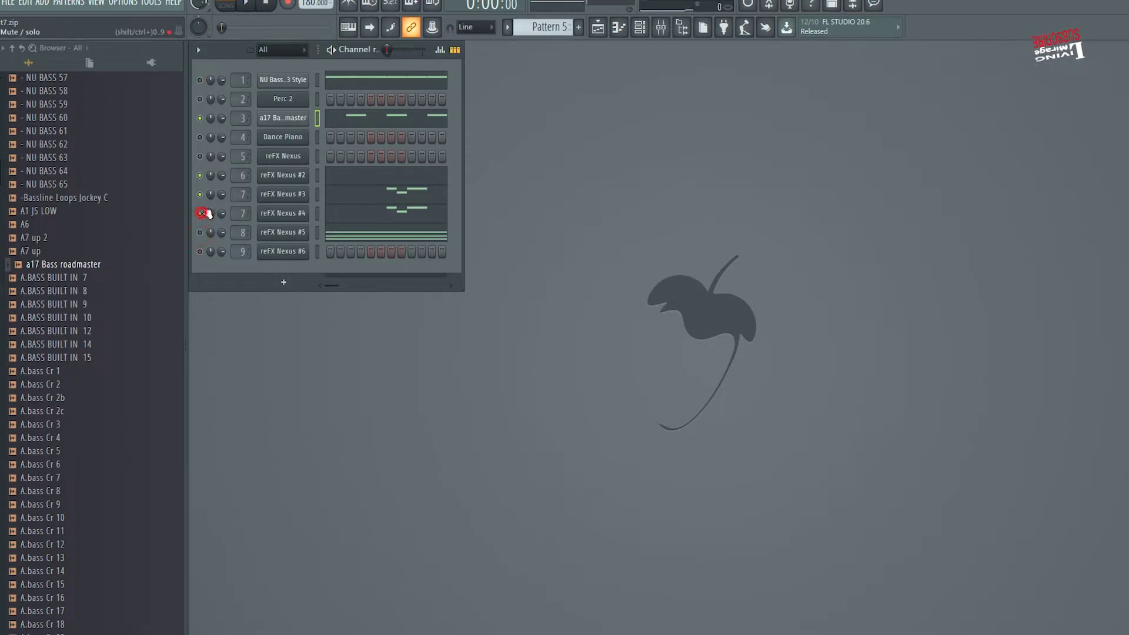
- Copy the a17 Bass roadmaster notes into the Dance Piano channel and preview the part in its piano roll
{"action": "right_click", "coordinate": [284, 119]}
{"action": "left_click", "coordinate": [456, 125]}
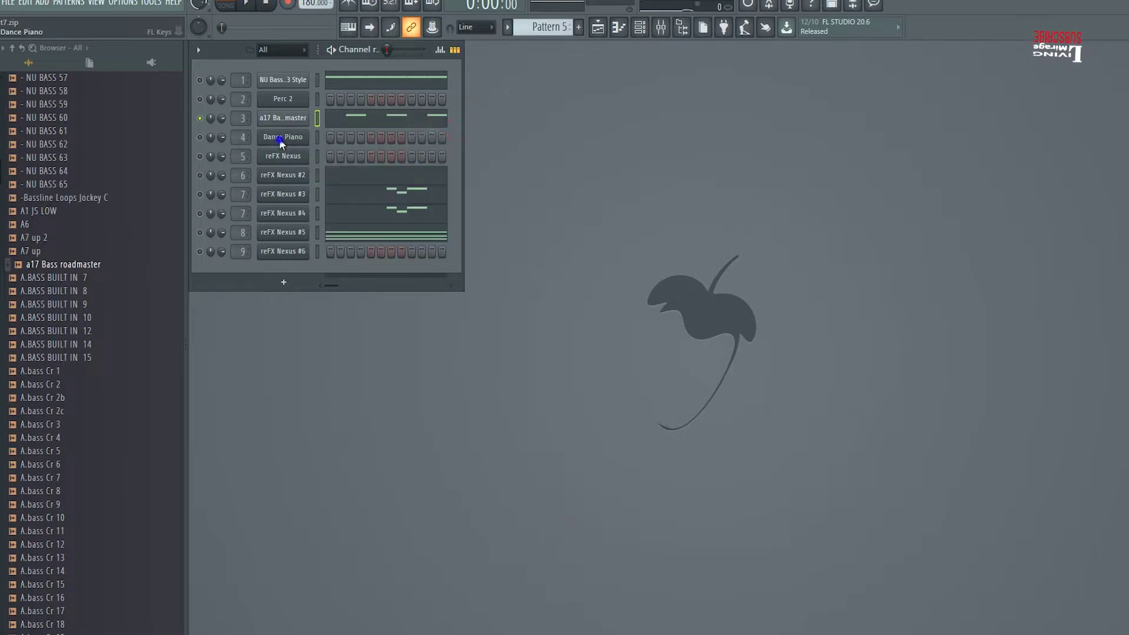
{"action": "right_click", "coordinate": [280, 138]}
{"action": "left_click", "coordinate": [459, 162]}
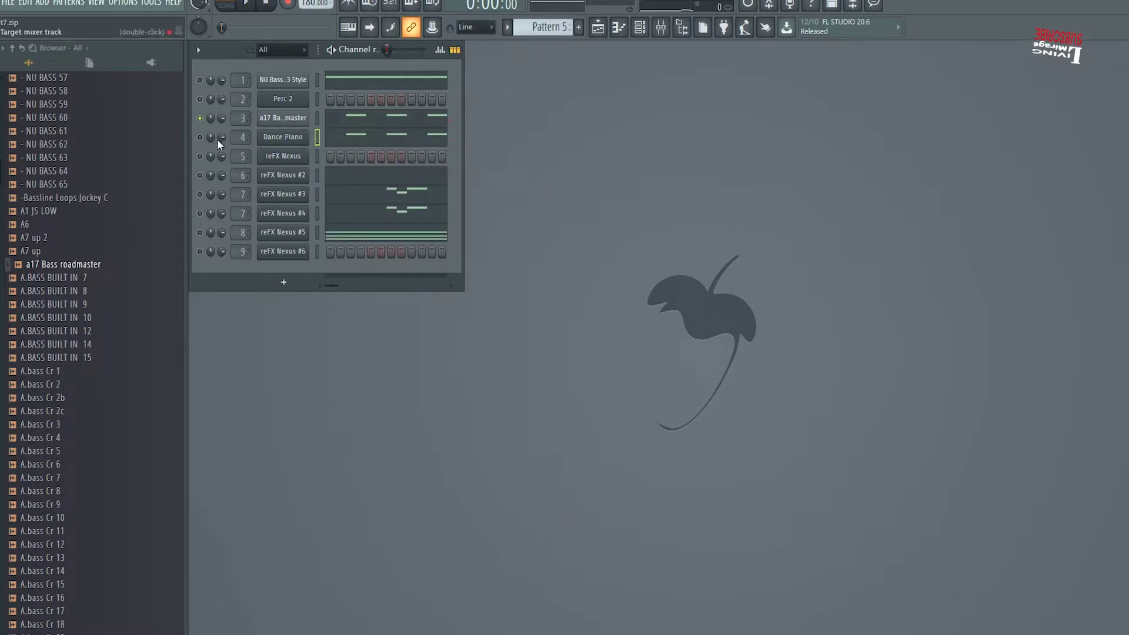
{"action": "left_click", "coordinate": [357, 139]}
{"action": "key", "text": "space"}
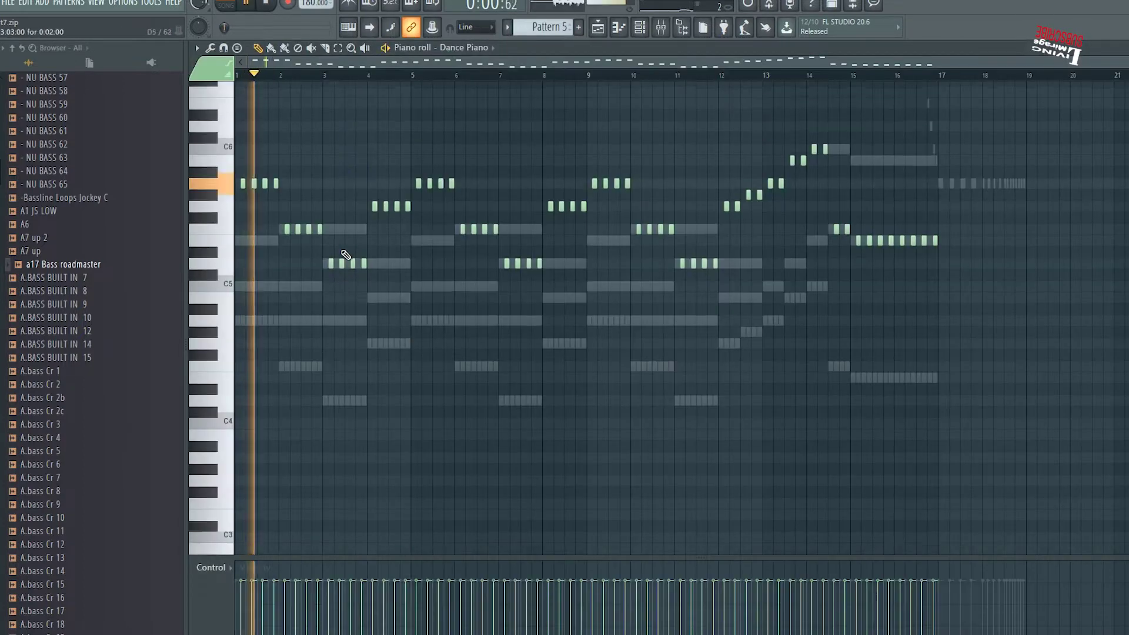
{"action": "scroll", "coordinate": [283, 309], "scroll_direction": "up", "scroll_amount": 4}
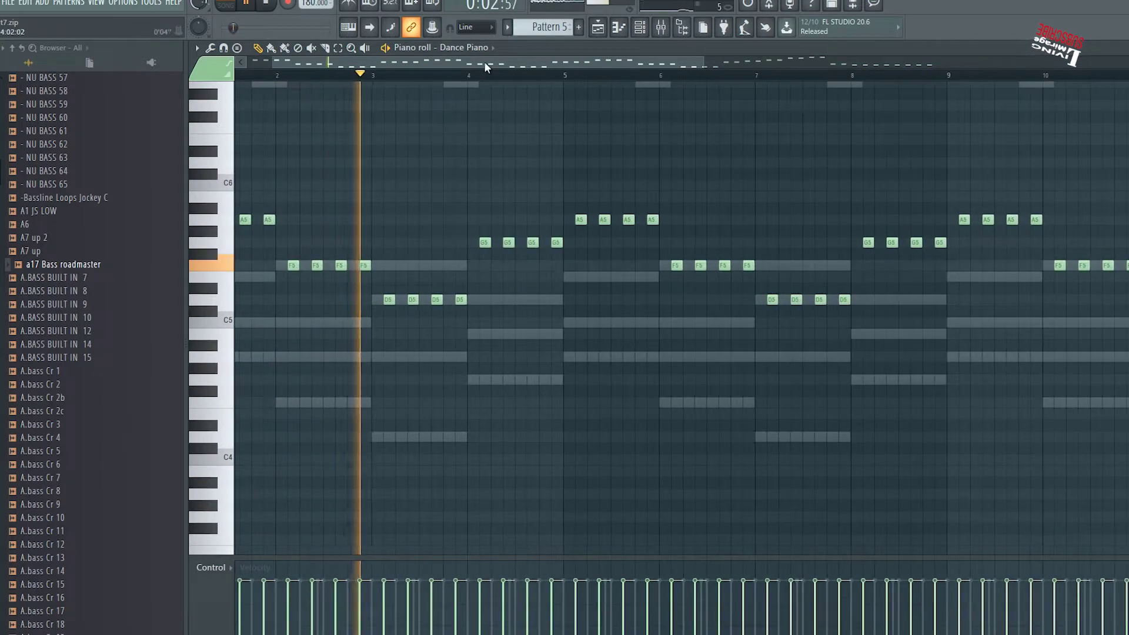
{"action": "left_click_drag", "start_coordinate": [485, 62], "coordinate": [404, 74]}
{"action": "key", "text": "space"}
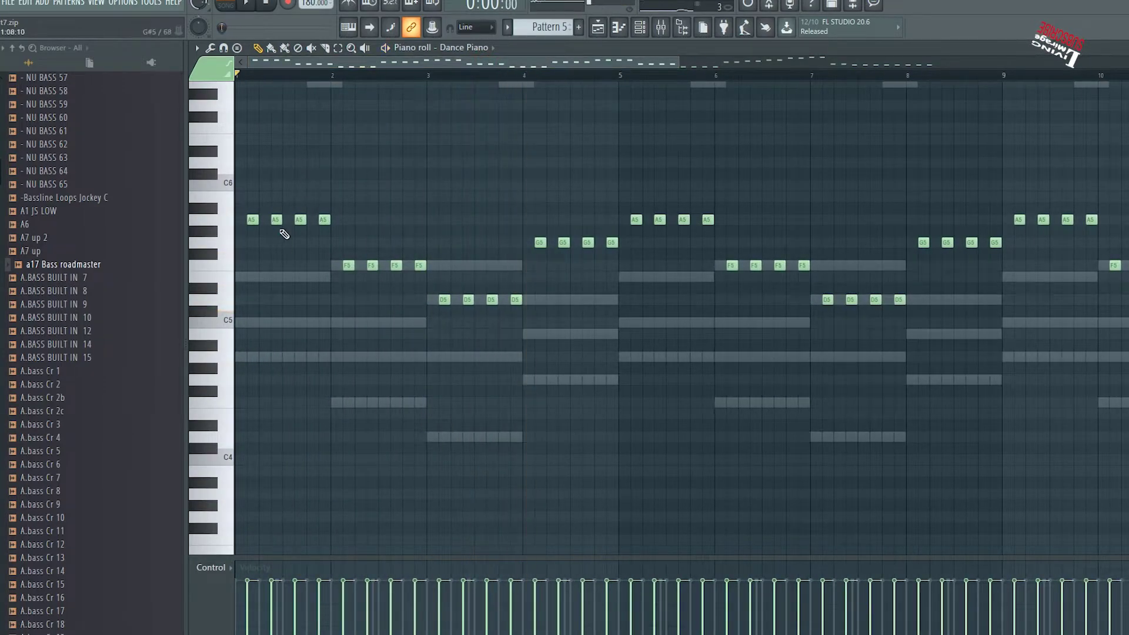
- Duplicate all Dance Piano notes seven semitones higher, so the A5 notes in bar 1 are doubled at E6
{"action": "scroll", "coordinate": [282, 230], "scroll_direction": "up", "scroll_amount": 3}
{"action": "left_click_drag", "start_coordinate": [411, 61], "coordinate": [268, 109]}
{"action": "key", "text": "ctrl+a"}
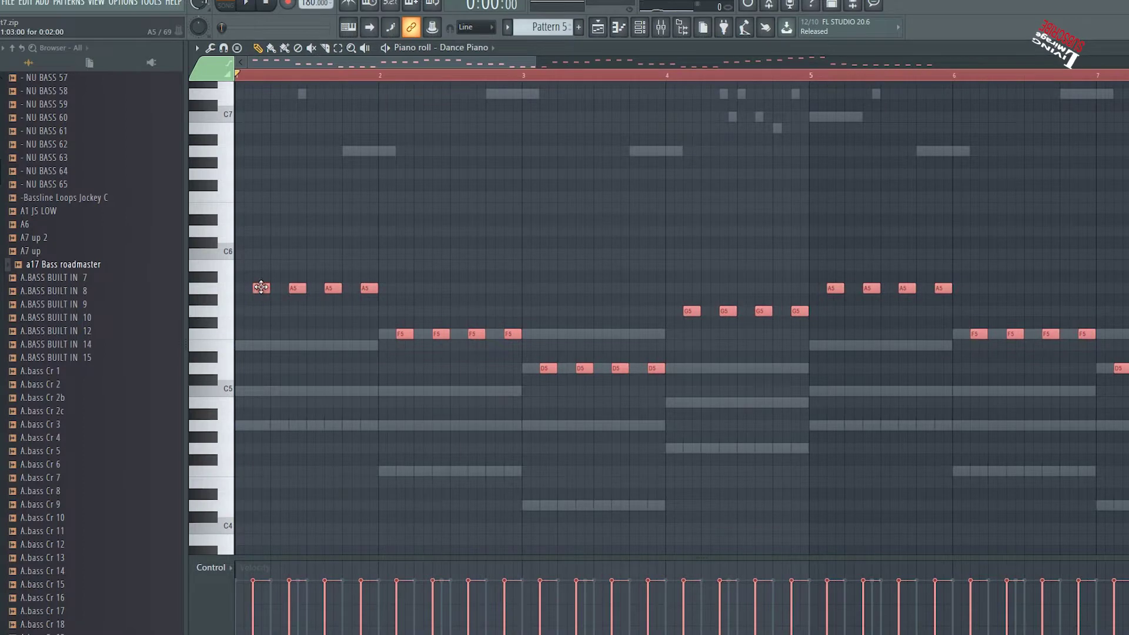
{"action": "left_click_drag", "start_coordinate": [264, 268], "coordinate": [259, 208]}
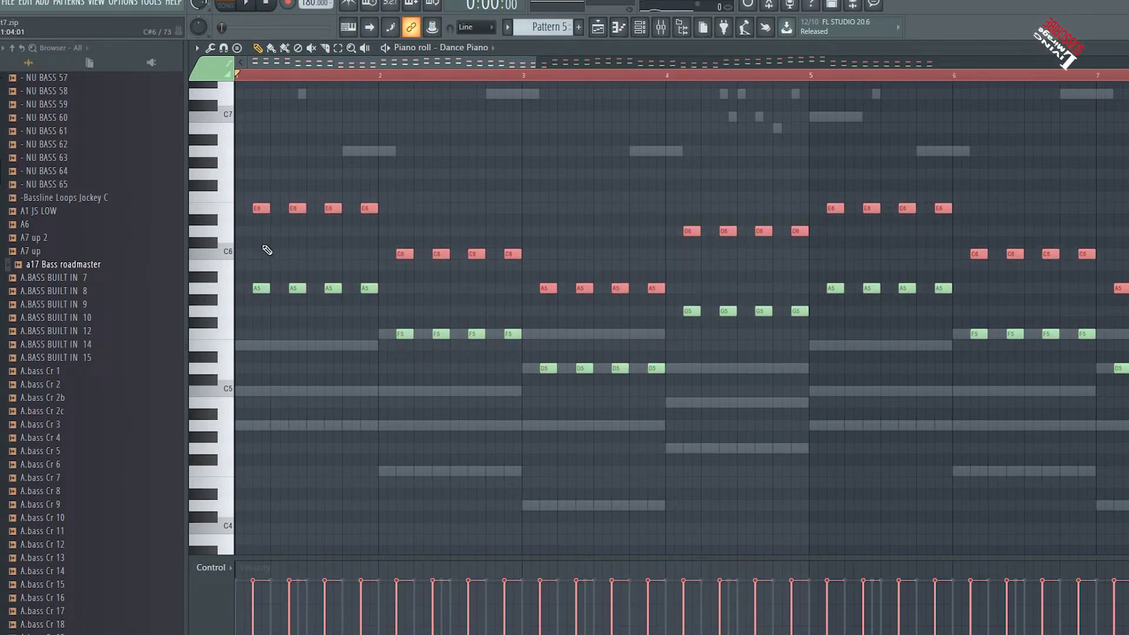
- Shorten all Dance Piano notes to about half their length and play back the opening bars
{"action": "key", "text": "ctrl+a"}
{"action": "left_click_drag", "start_coordinate": [375, 288], "coordinate": [368, 289]}
{"action": "key", "text": "space"}
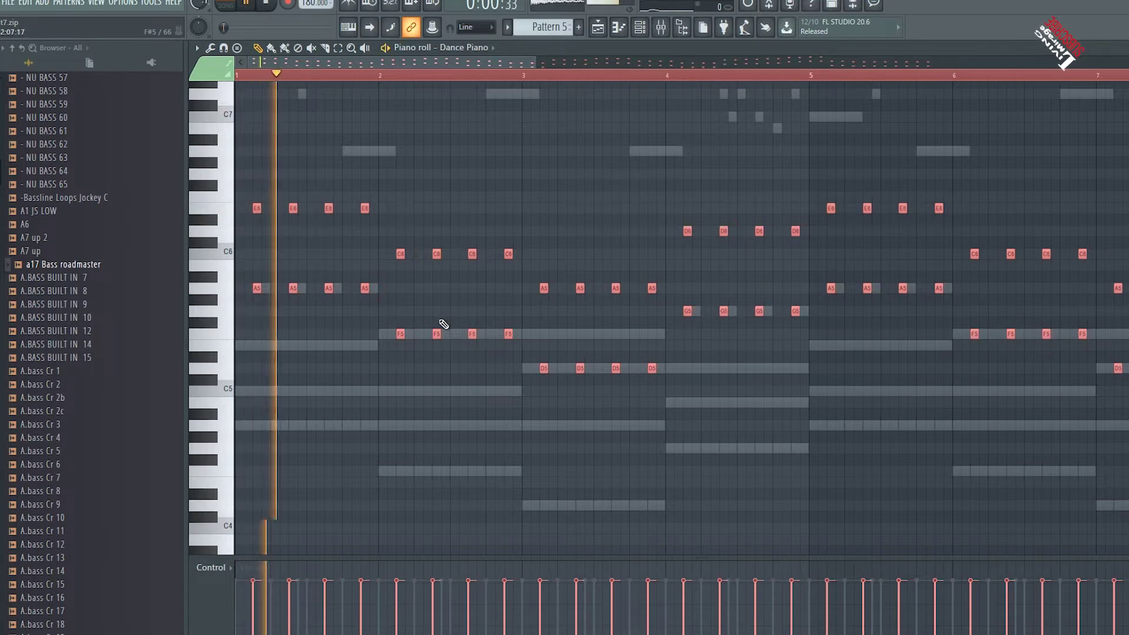
{"action": "scroll", "coordinate": [547, 392], "scroll_direction": "down", "scroll_amount": 2}
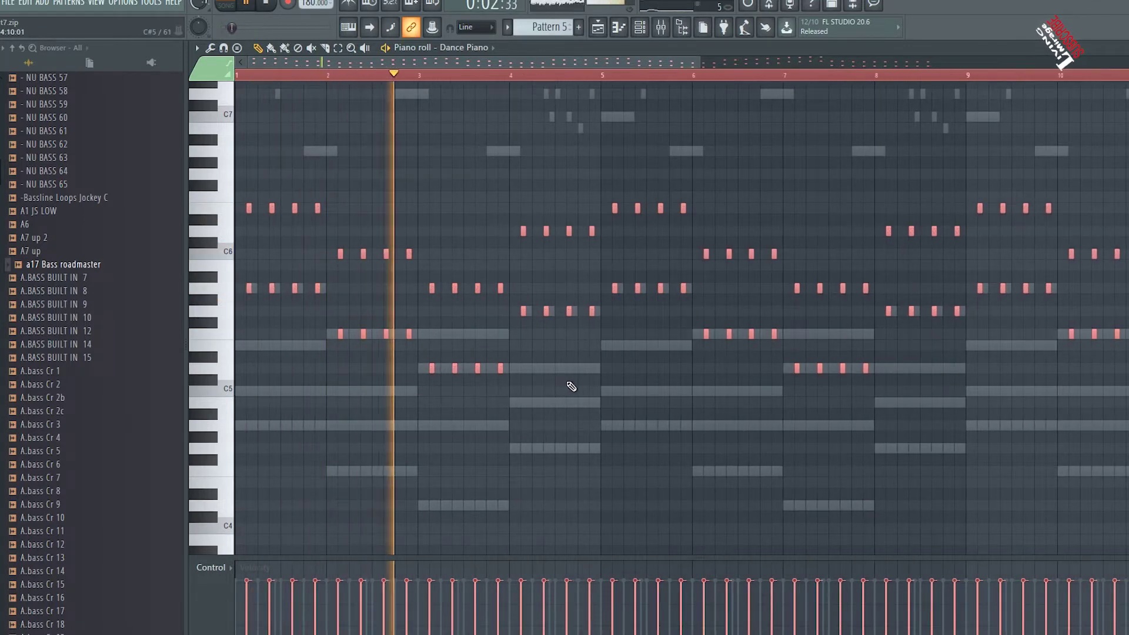
{"action": "scroll", "coordinate": [567, 385], "scroll_direction": "down", "scroll_amount": 2}
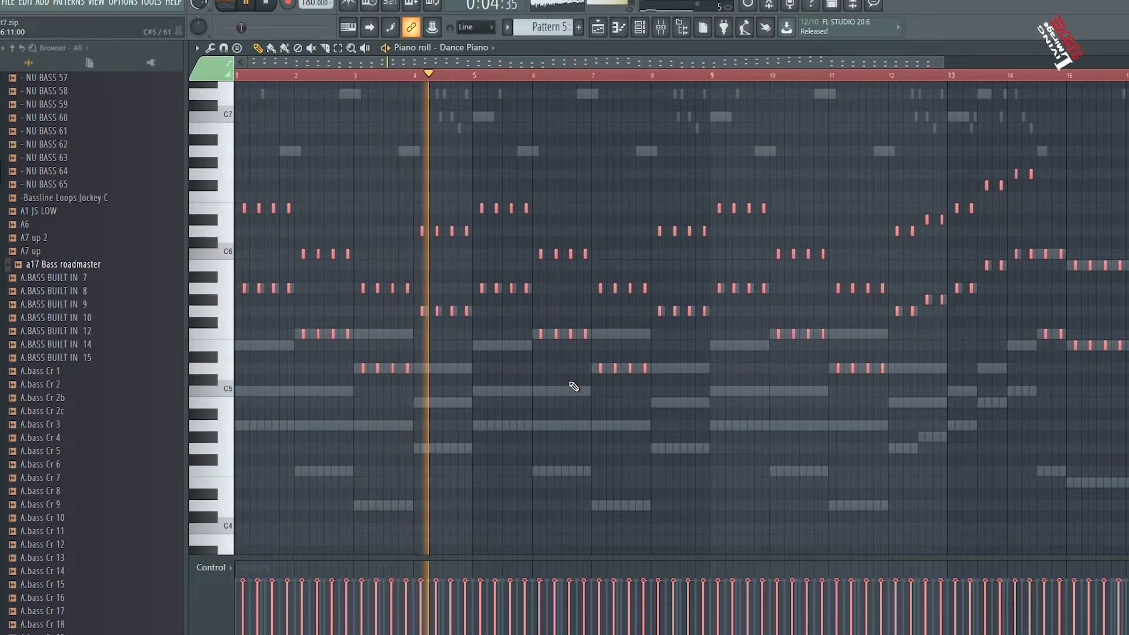
{"action": "key", "text": "space"}
{"action": "scroll", "coordinate": [449, 347], "scroll_direction": "up", "scroll_amount": 3}
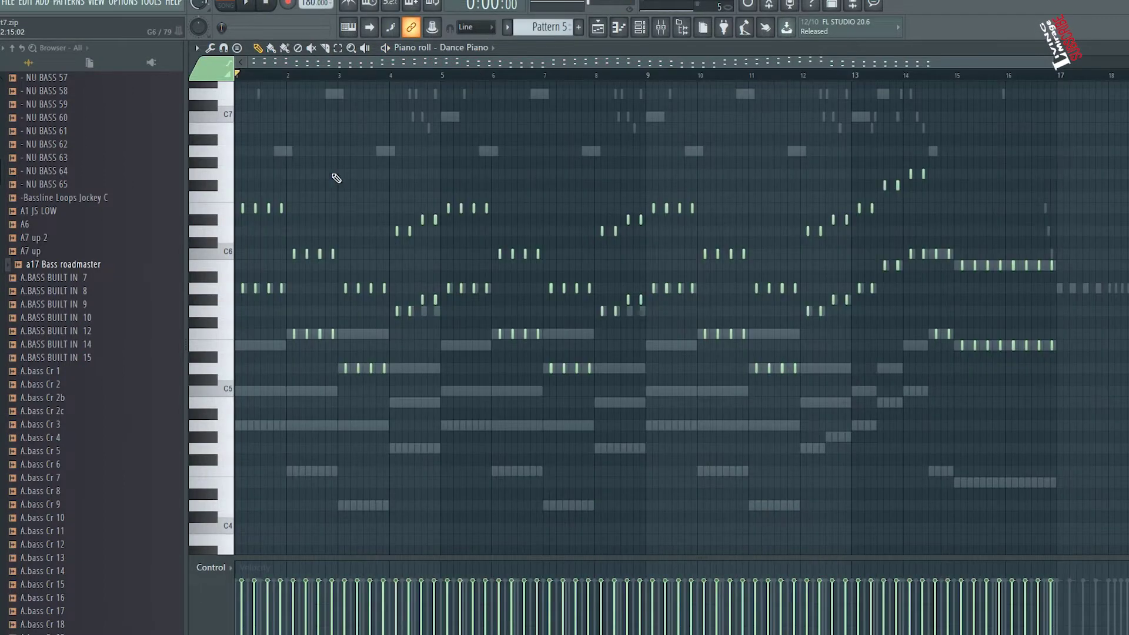
- Copy the four A5 notes in bar 1 up to C6 to complete the chord and preview it
{"action": "scroll", "coordinate": [339, 177], "scroll_direction": "up", "scroll_amount": 3}
{"action": "left_click_drag", "start_coordinate": [429, 67], "coordinate": [379, 65]}
{"action": "left_click_drag", "start_coordinate": [360, 282], "coordinate": [254, 253]}
{"action": "key", "text": "space"}
{"action": "key", "text": "space"}
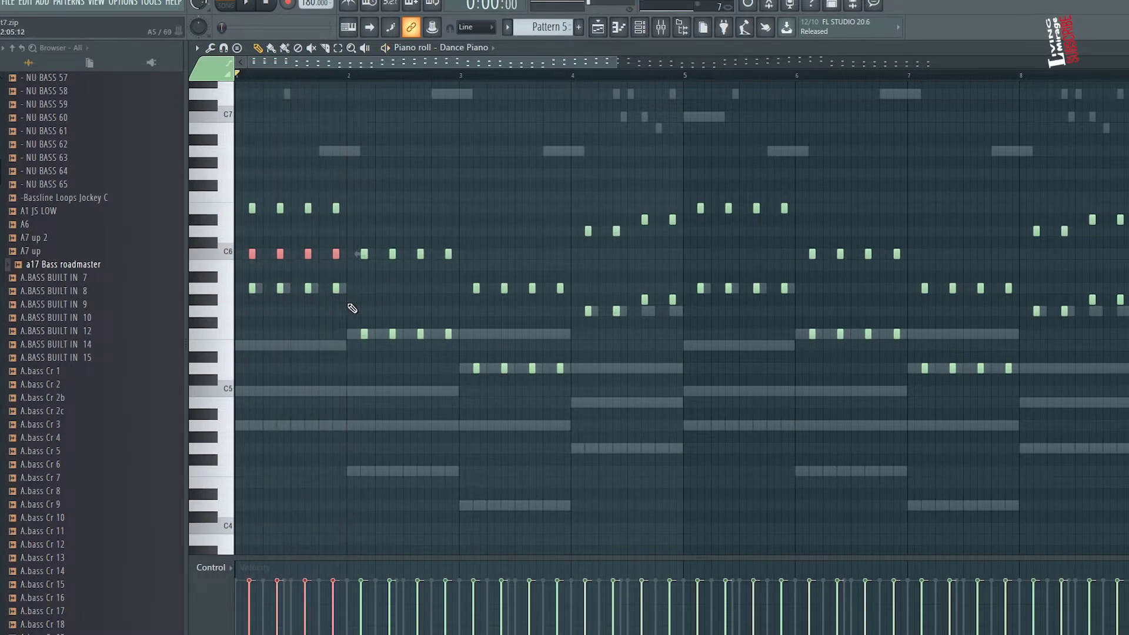
- Copy bar 2's F5 notes up to A5 and bar 3's D5 notes up to F5, previewing the chords
{"action": "left_click_drag", "start_coordinate": [463, 361], "coordinate": [349, 333]}
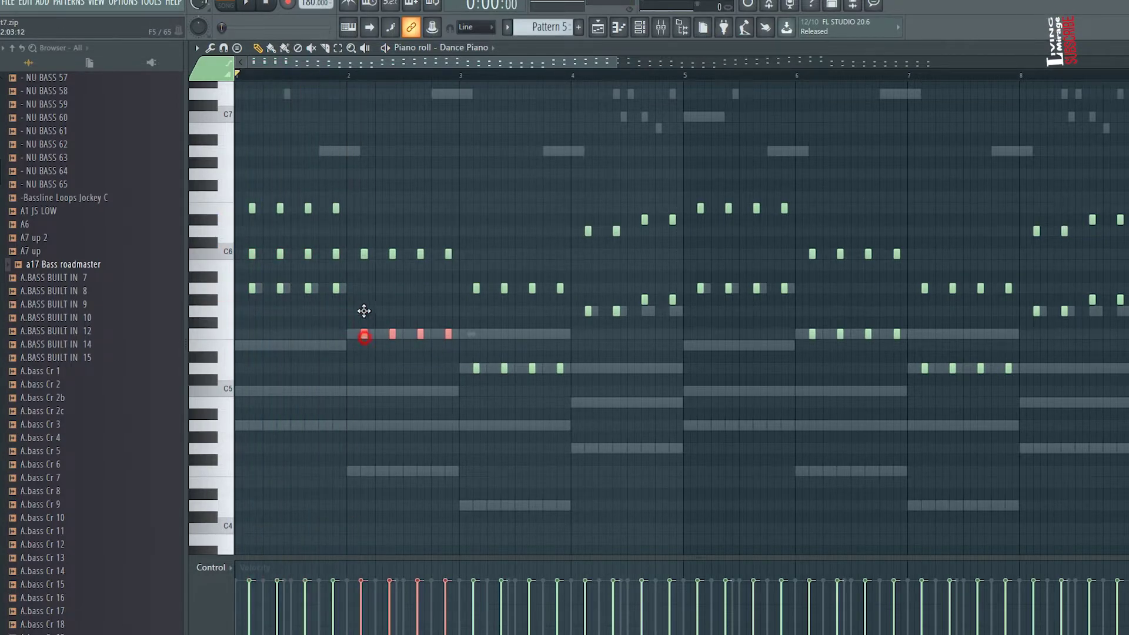
{"action": "key", "text": "space"}
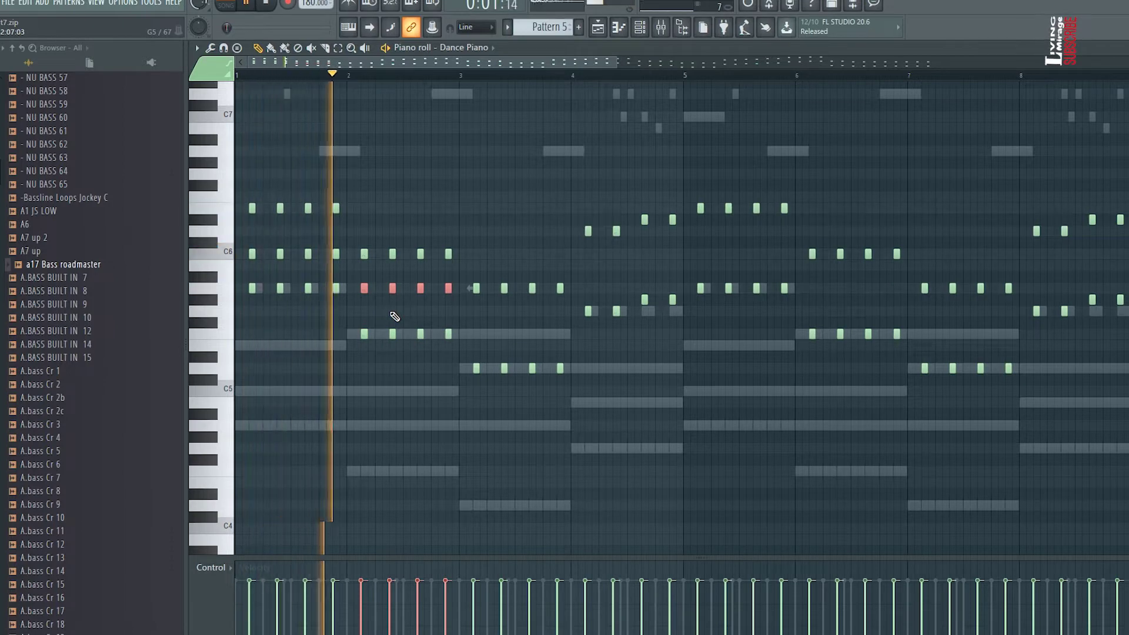
{"action": "key", "text": "space"}
{"action": "left_click_drag", "start_coordinate": [463, 358], "coordinate": [591, 400]}
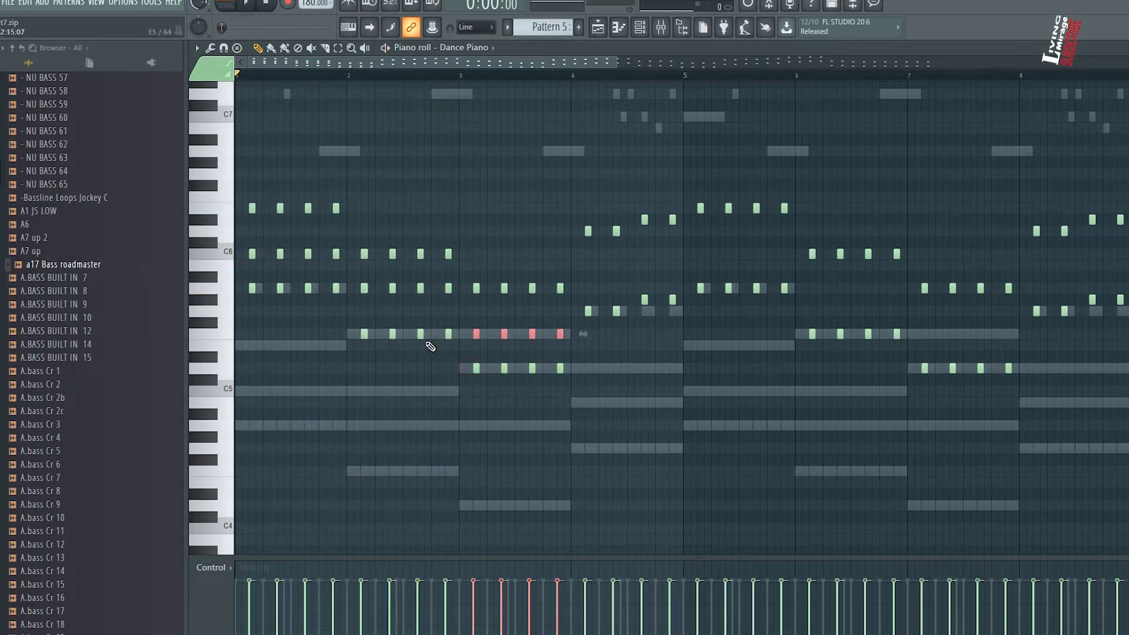
{"action": "key", "text": "space"}
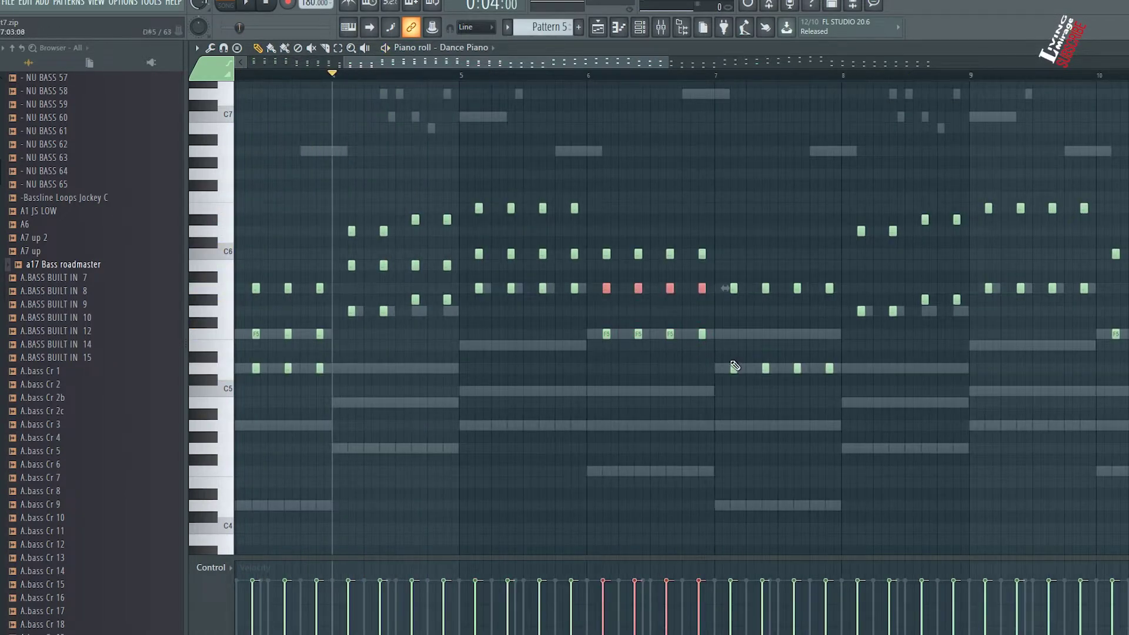
- Copy bar 7's D5 notes up to F5, add the middle chord notes in bar 8 and play the part through bar 16
{"action": "left_click_drag", "start_coordinate": [734, 368], "coordinate": [732, 333]}
{"action": "left_click_drag", "start_coordinate": [852, 295], "coordinate": [973, 337]}
{"action": "left_click_drag", "start_coordinate": [860, 311], "coordinate": [859, 280]}
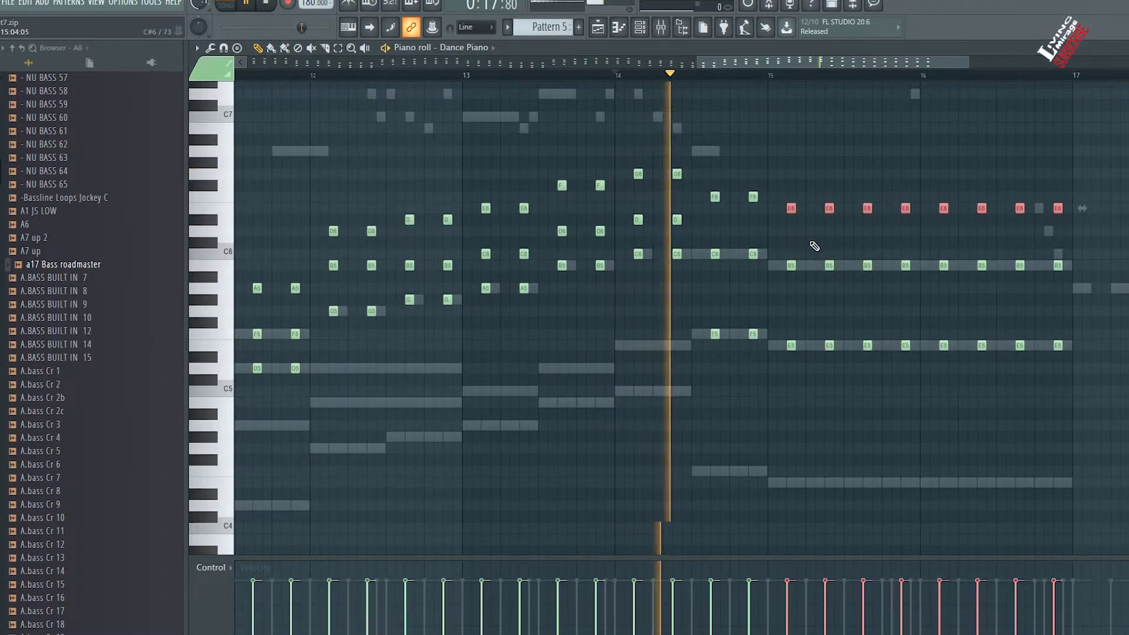
{"action": "scroll", "coordinate": [864, 255], "scroll_direction": "down", "scroll_amount": 2}
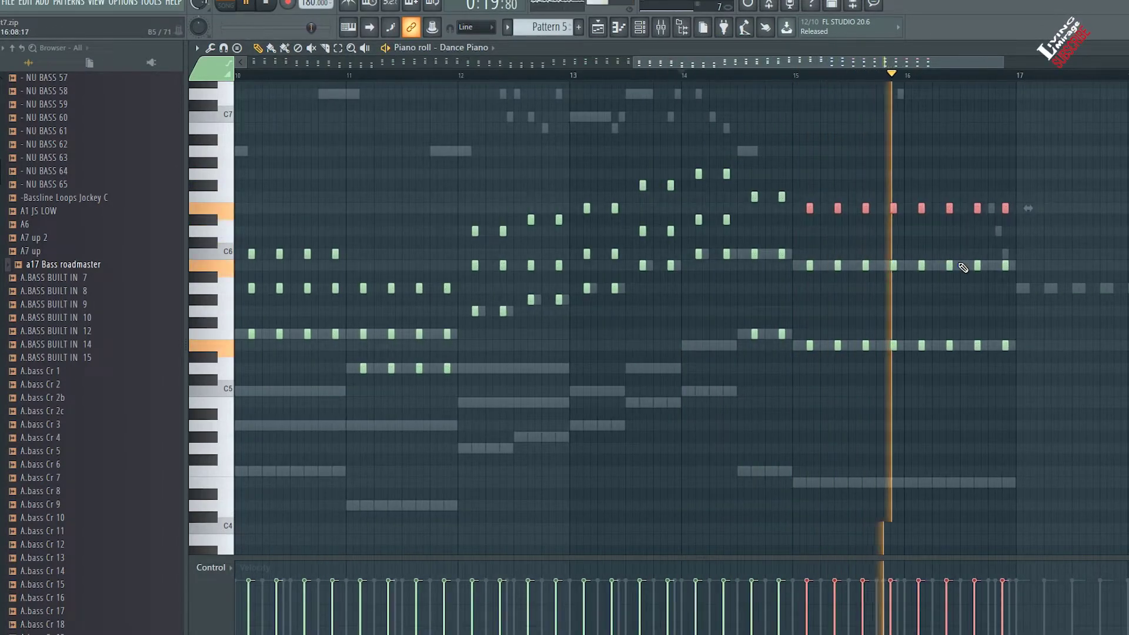
{"action": "scroll", "coordinate": [967, 282], "scroll_direction": "down", "scroll_amount": 3}
{"action": "key", "text": "space"}
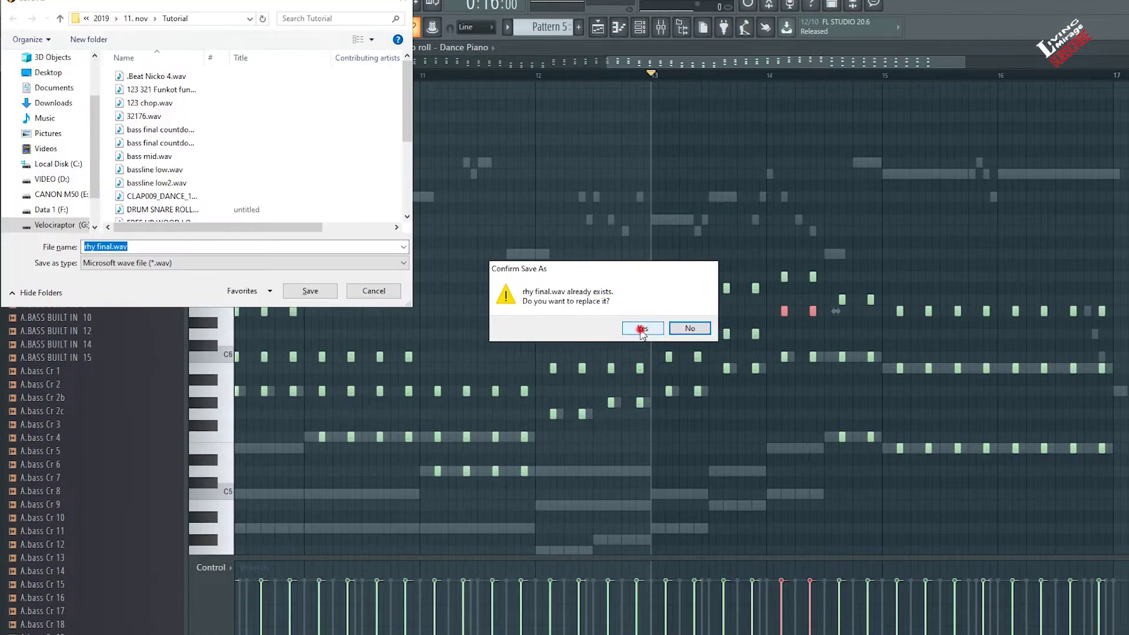
- Render the pattern as a 16-bit WAV named rhy final.wav, replacing the existing file
{"action": "left_click", "coordinate": [700, 324]}
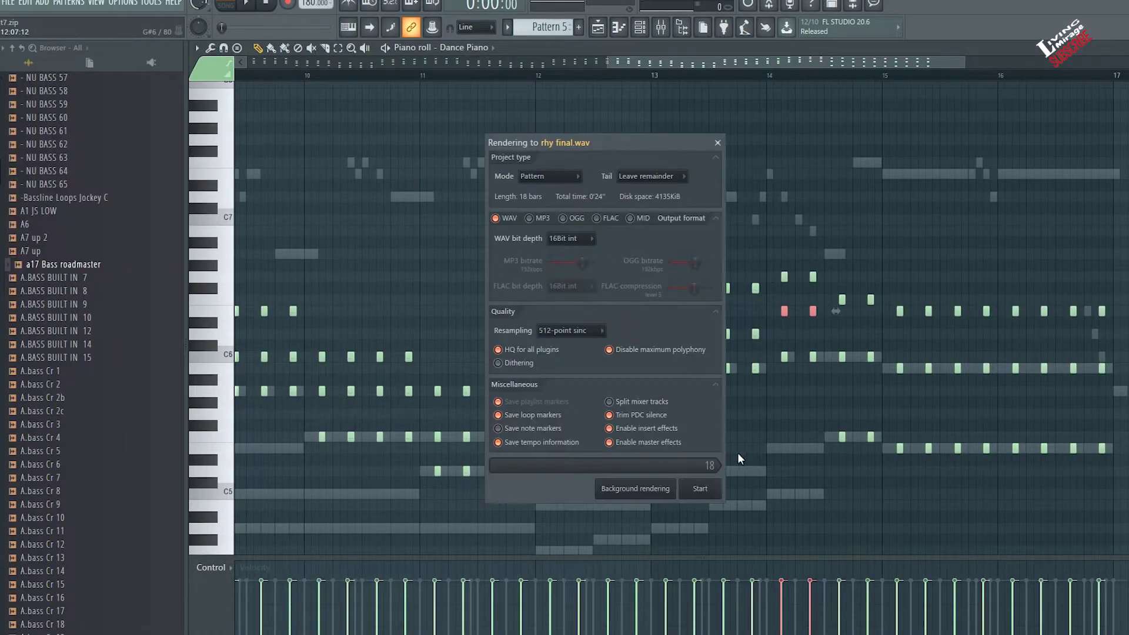
{"action": "left_click", "coordinate": [706, 493]}
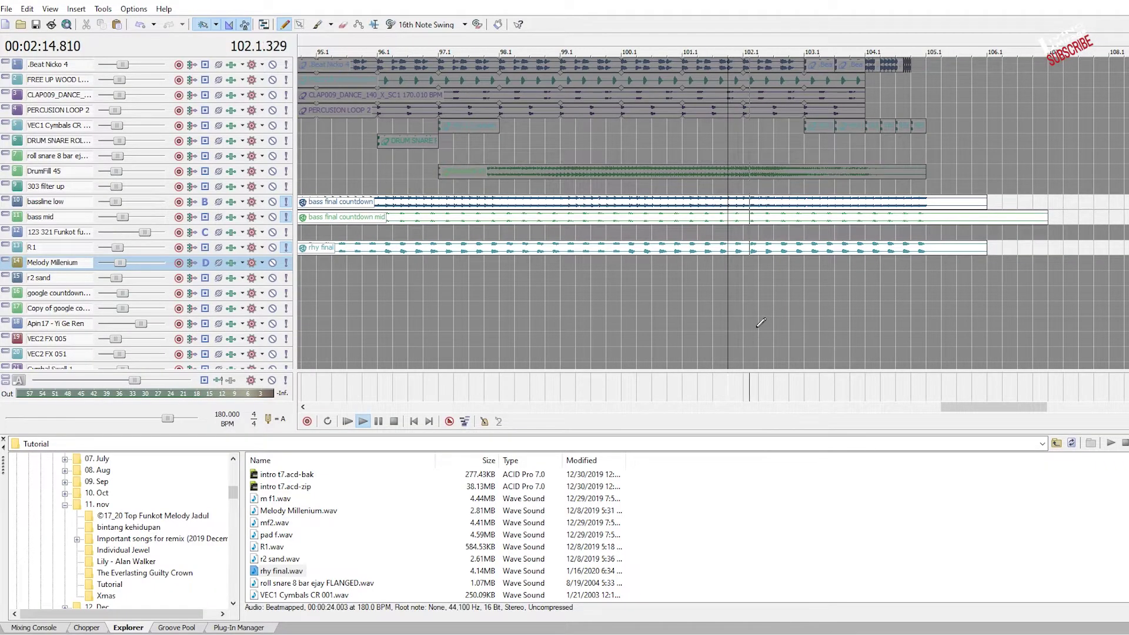
- Switch to ACID Pro, preview the rhy final event against the bass, and unsolo the R1, bass mid and bassline low tracks
{"action": "left_click", "coordinate": [665, 394]}
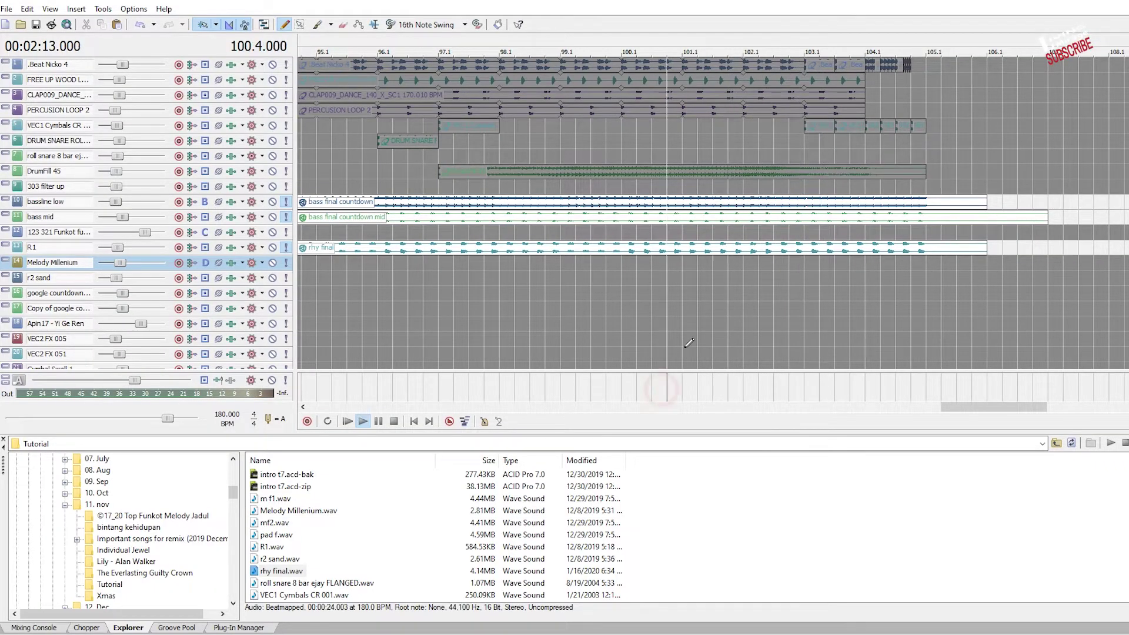
{"action": "left_click", "coordinate": [594, 389]}
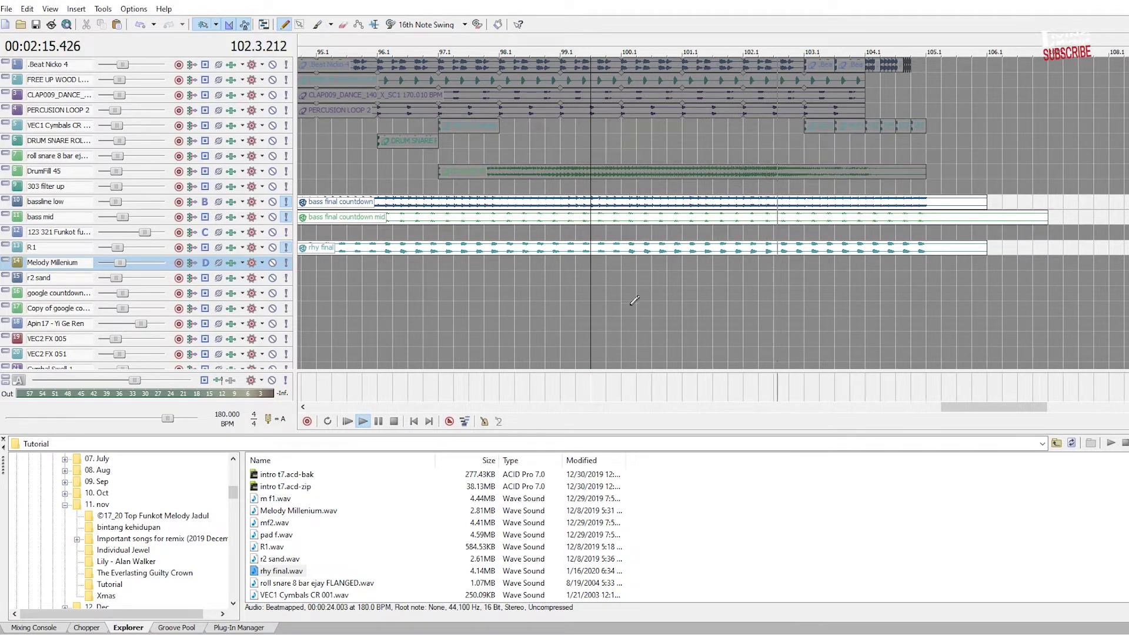
{"action": "left_click", "coordinate": [287, 248]}
{"action": "left_click", "coordinate": [287, 217]}
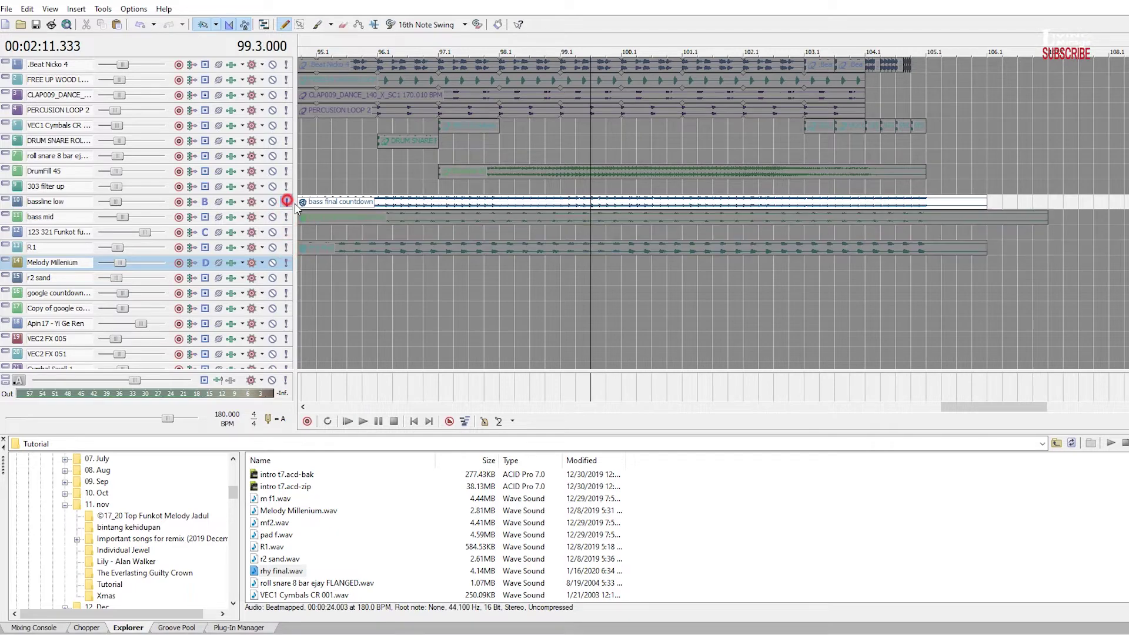
{"action": "left_click", "coordinate": [287, 201]}
- Play back the full arrangement of the new section, replaying its ending from bar 101
{"action": "scroll", "coordinate": [651, 397], "scroll_direction": "down", "scroll_amount": 4}
{"action": "key", "text": "space"}
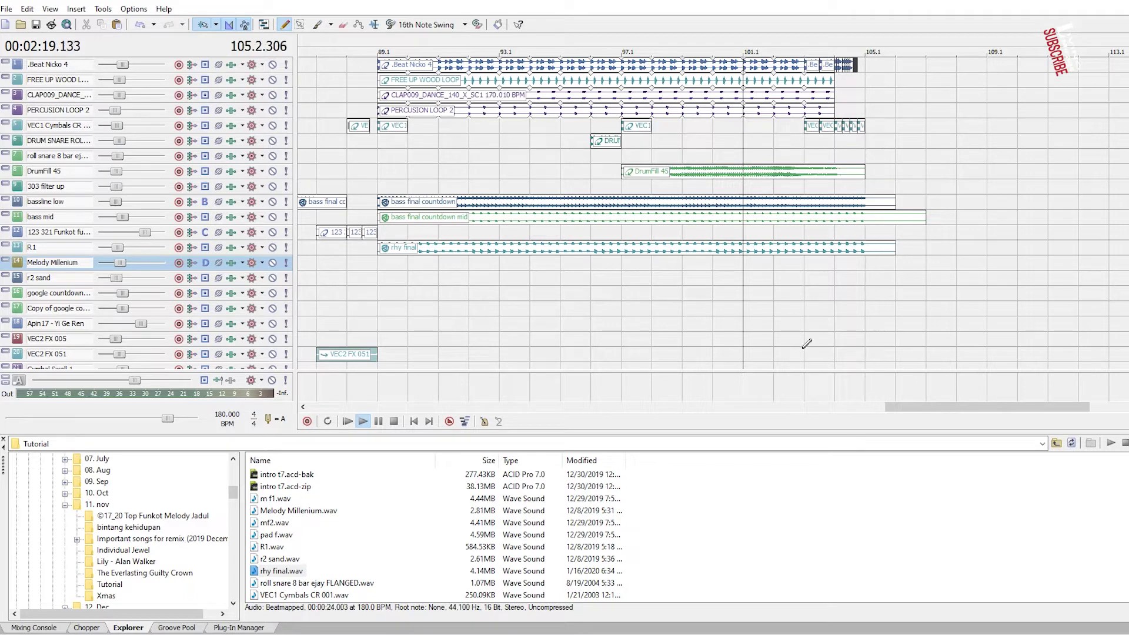
{"action": "key", "text": "space"}
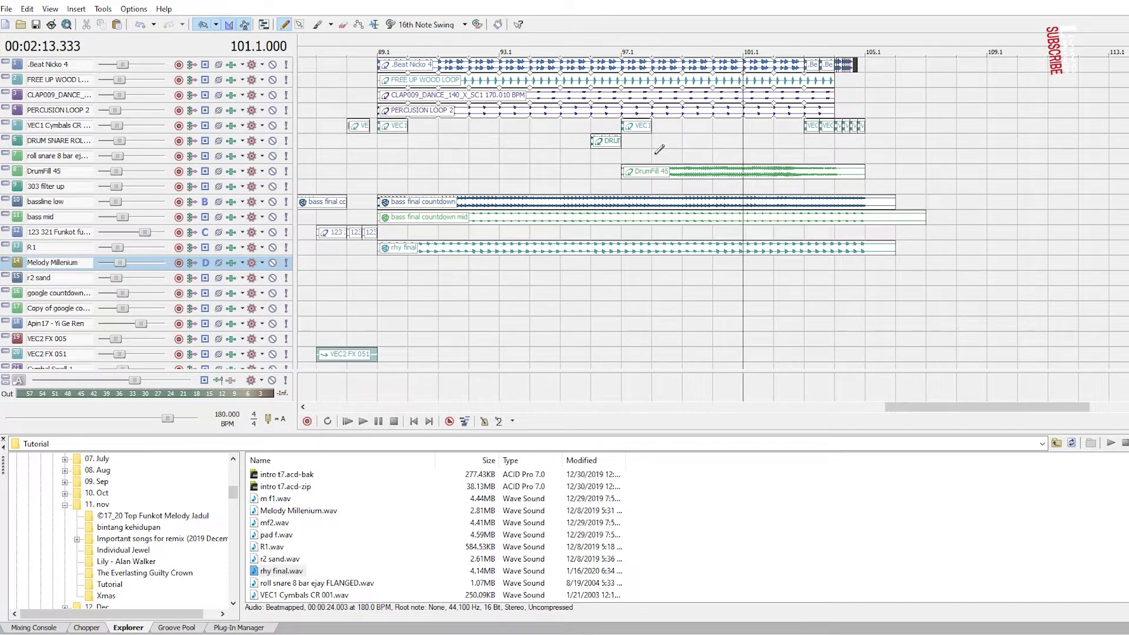
{"action": "key", "text": "space"}
{"action": "scroll", "coordinate": [814, 118], "scroll_direction": "up", "scroll_amount": 2}
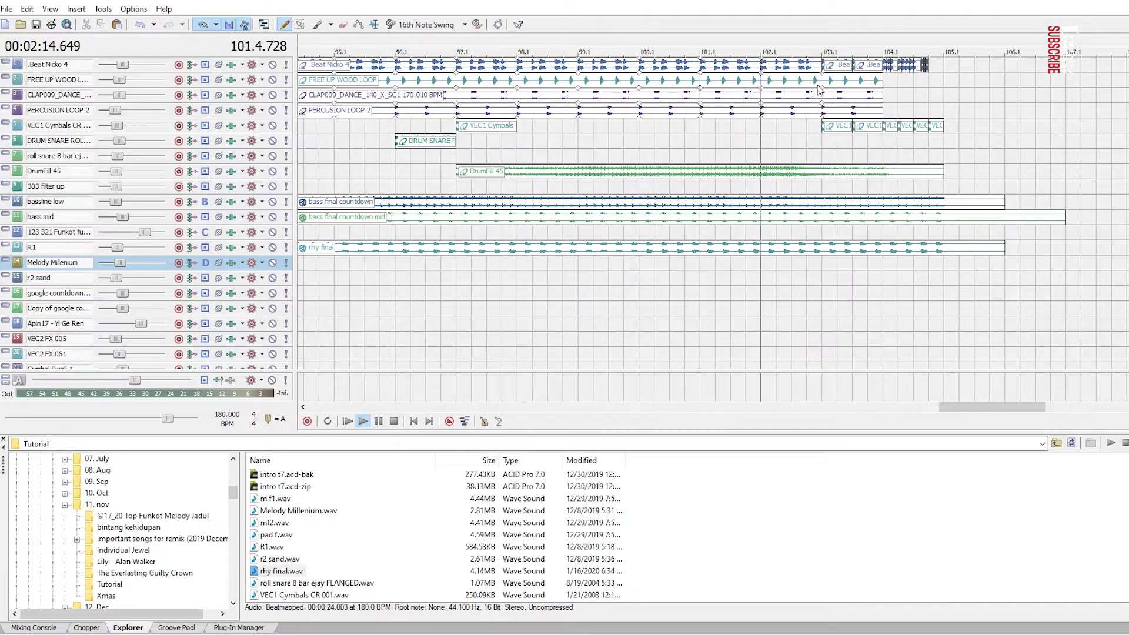
- Trim the end of the long Beat Nicko 4 event back to 101.3, enlarge its track and audition the edit
{"action": "key", "text": "space"}
{"action": "left_click_drag", "start_coordinate": [821, 72], "coordinate": [740, 66]}
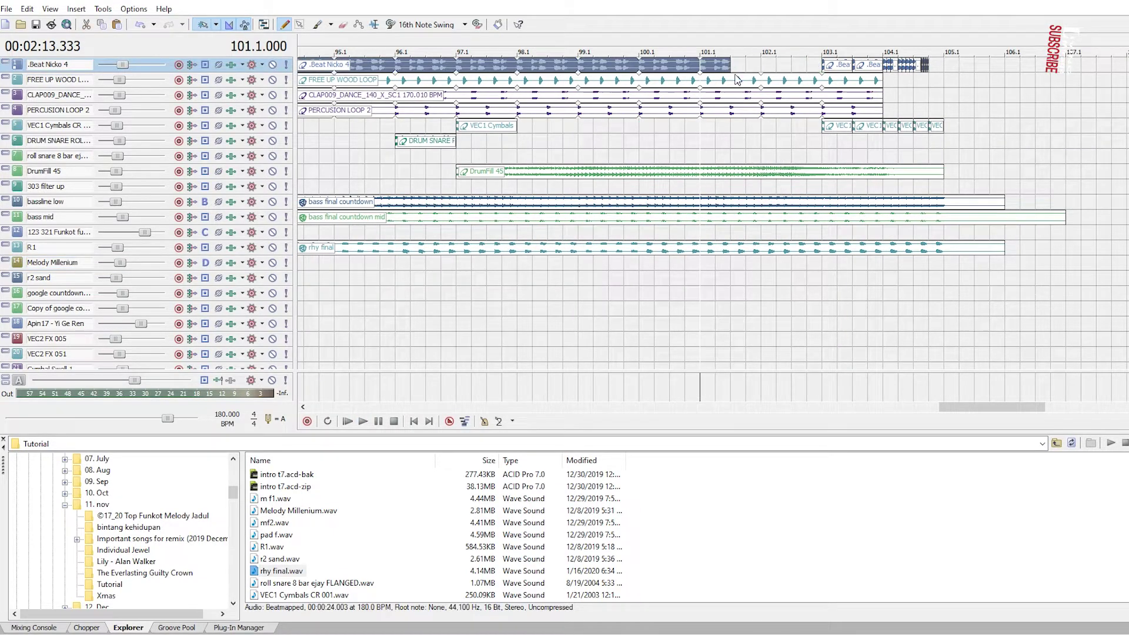
{"action": "left_click_drag", "start_coordinate": [274, 72], "coordinate": [271, 134]}
{"action": "scroll", "coordinate": [734, 118], "scroll_direction": "up", "scroll_amount": 1}
{"action": "key", "text": "space"}
{"action": "key", "text": "space"}
- Split the Beat Nicko 4 event at 101.1 and repeat its half-bar slice through bars 101 and 102
{"action": "left_click", "coordinate": [745, 115]}
{"action": "left_click_drag", "start_coordinate": [805, 124], "coordinate": [843, 123]}
{"action": "key", "text": "space"}
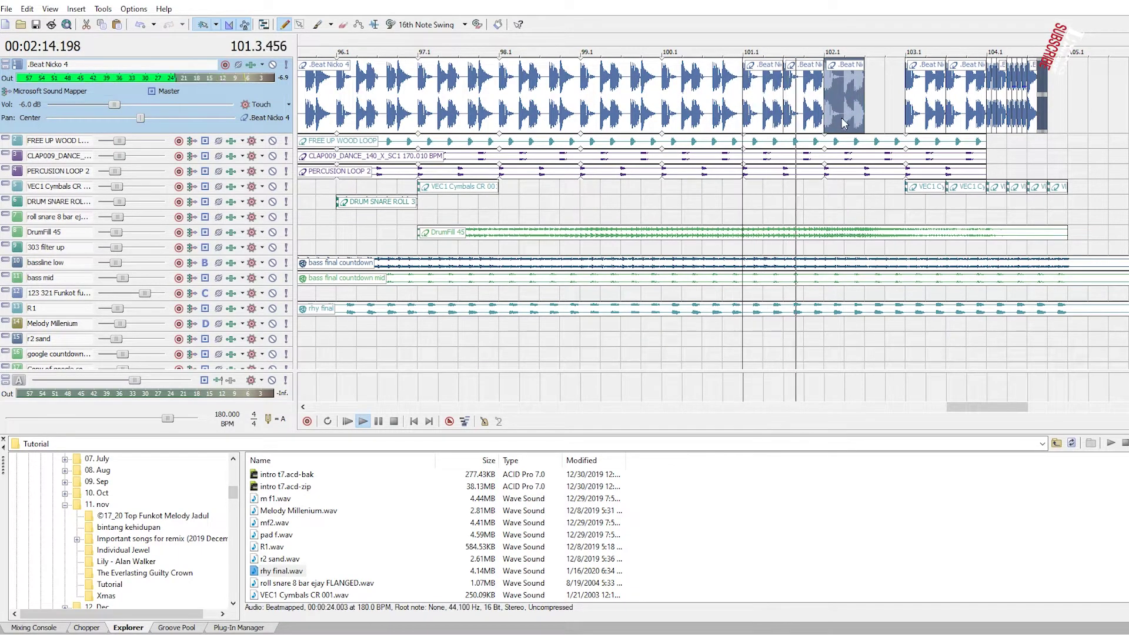
{"action": "key", "text": "space"}
{"action": "left_click", "coordinate": [884, 121]}
- Shorten the Beat Nicko 4 slice at 103.1 to half a beat and delete the slice at 103.3
{"action": "left_click", "coordinate": [922, 118]}
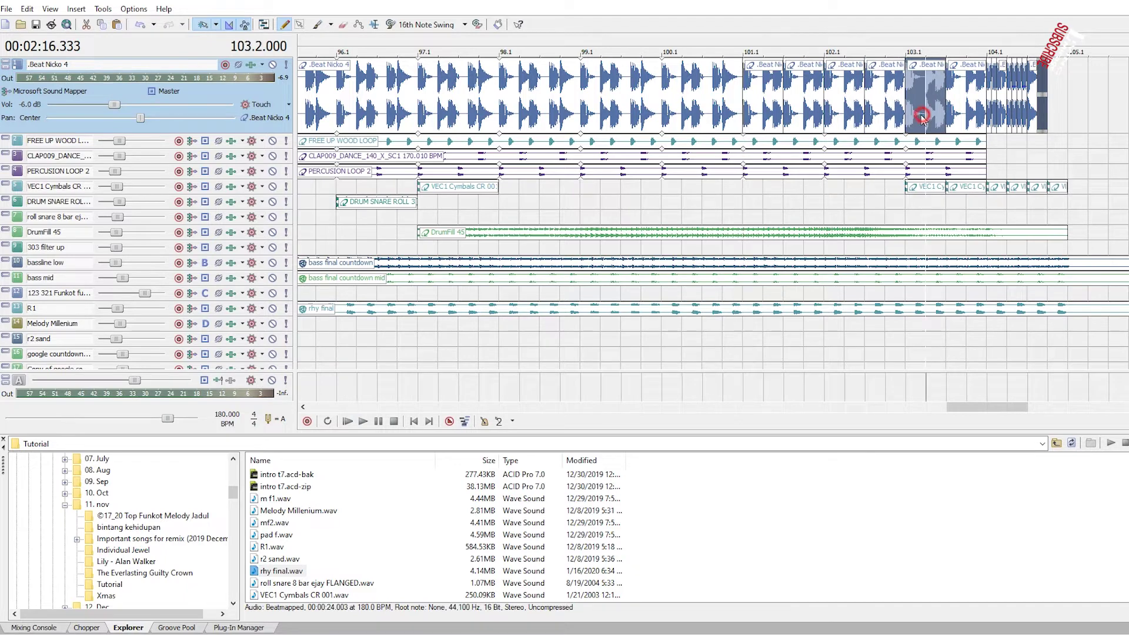
{"action": "left_click", "coordinate": [922, 118]}
{"action": "scroll", "coordinate": [921, 118], "scroll_direction": "up", "scroll_amount": 2}
{"action": "left_click_drag", "start_coordinate": [783, 128], "coordinate": [718, 117]}
{"action": "left_click", "coordinate": [821, 117]}
{"action": "key", "text": "Delete"}
- Paste the half-beat Beat Nicko 4 slice repeatedly to fill bar 103, and play the roll from 103.1
{"action": "key", "text": "ctrl+v"}
{"action": "key", "text": "ctrl+v"}
{"action": "key", "text": "ctrl+v"}
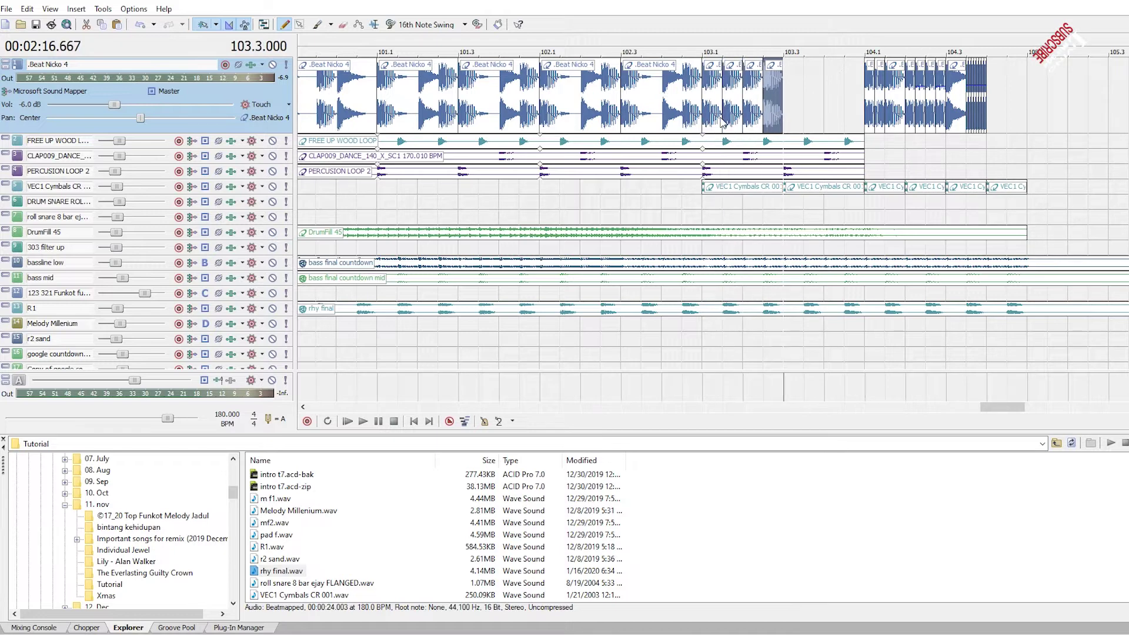
{"action": "key", "text": "ctrl+v"}
{"action": "key", "text": "ctrl+v"}
{"action": "key", "text": "ctrl+v"}
{"action": "left_click", "coordinate": [705, 213]}
{"action": "key", "text": "space"}
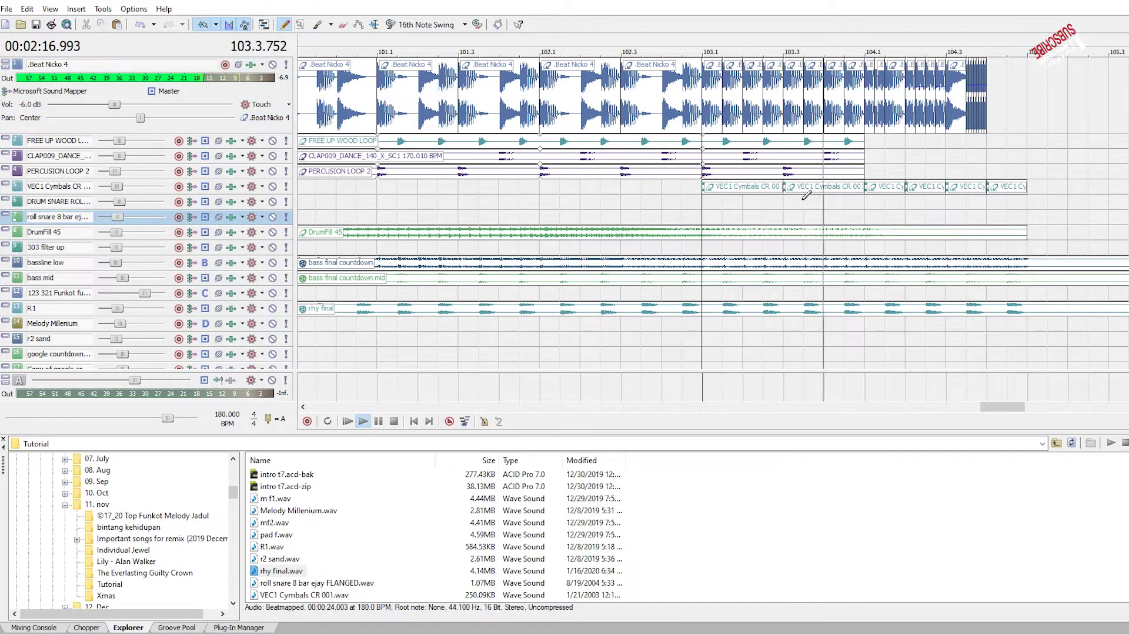
{"action": "key", "text": "space"}
- Replace the half-beat Beat Nicko 4 slice at 104.1.384 with two quarter-beat slices and play bar 104
{"action": "left_click", "coordinate": [894, 121]}
{"action": "scroll", "coordinate": [894, 120], "scroll_direction": "up", "scroll_amount": 3}
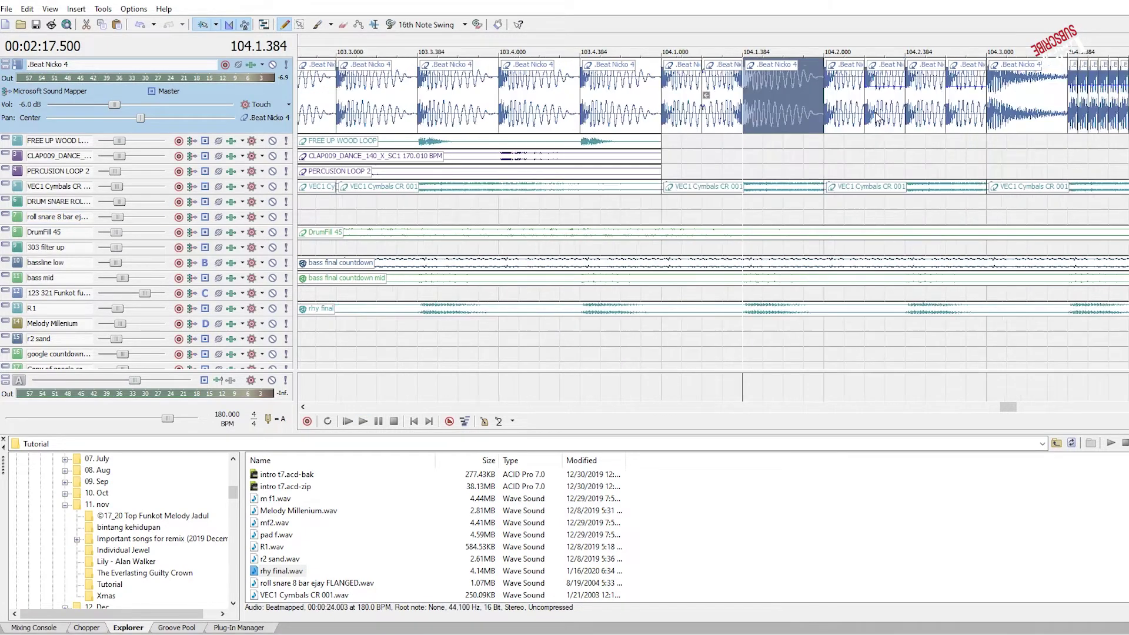
{"action": "left_click_drag", "start_coordinate": [903, 128], "coordinate": [783, 130]}
{"action": "scroll", "coordinate": [759, 124], "scroll_direction": "down", "scroll_amount": 3}
{"action": "left_click", "coordinate": [681, 170]}
{"action": "key", "text": "space"}
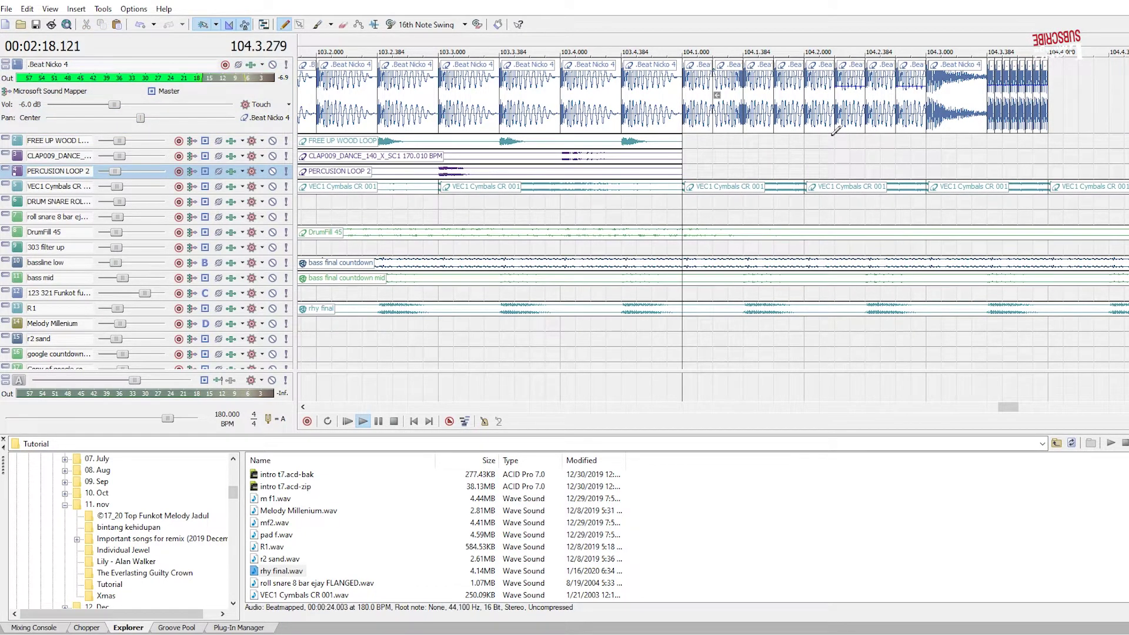
{"action": "key", "text": "space"}
- Copy the half-beat Beat Nicko 4 hit at 104.3 to 104.4.000 and 104.4.384, and play the ending
{"action": "left_click", "coordinate": [727, 148]}
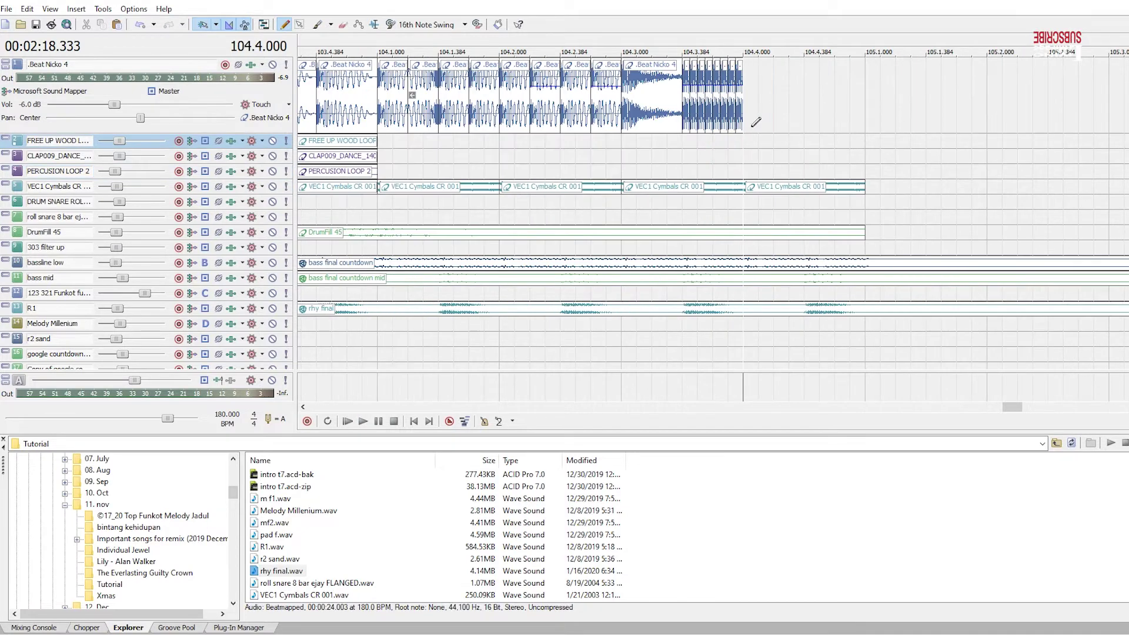
{"action": "left_click", "coordinate": [661, 120]}
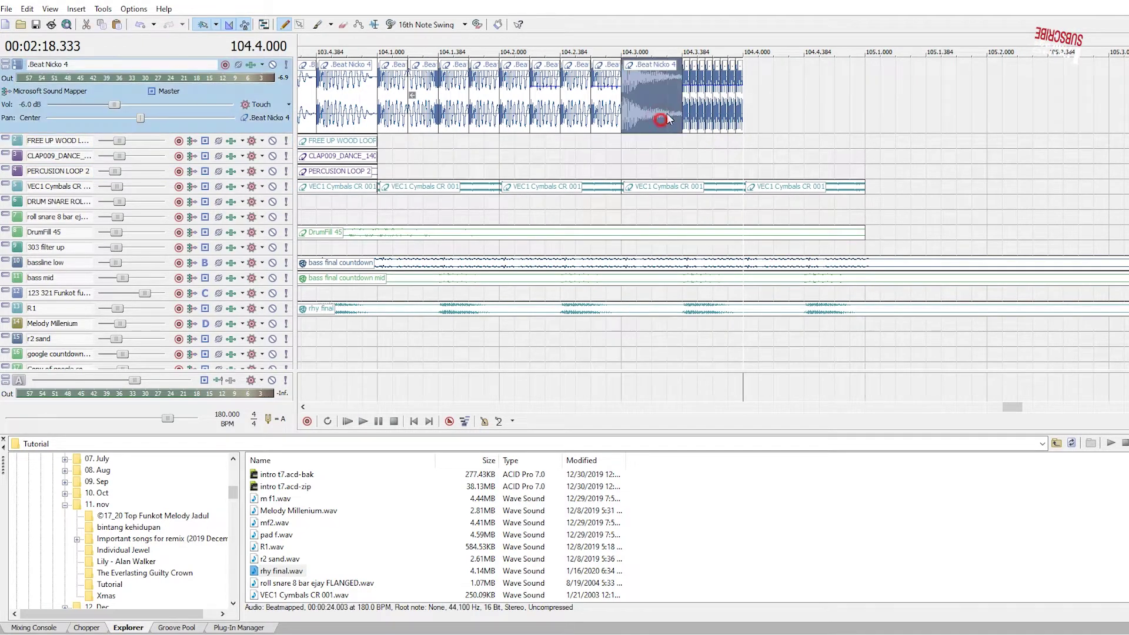
{"action": "left_click_drag", "start_coordinate": [684, 121], "coordinate": [777, 121]}
{"action": "left_click_drag", "start_coordinate": [777, 121], "coordinate": [832, 124]}
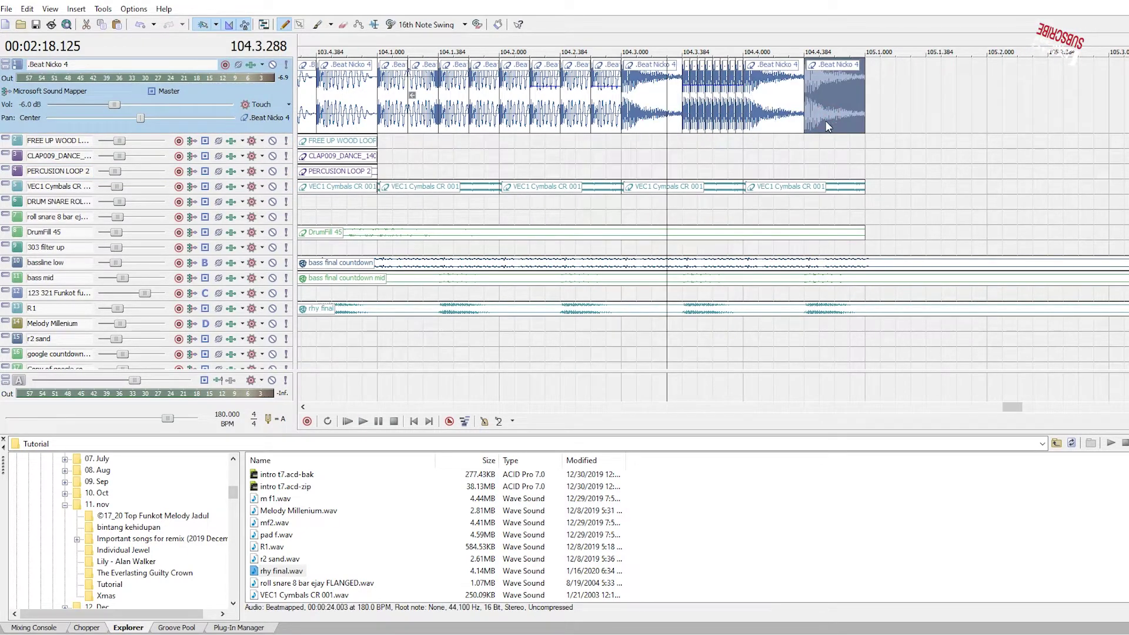
{"action": "scroll", "coordinate": [758, 188], "scroll_direction": "down", "scroll_amount": 2}
{"action": "left_click", "coordinate": [638, 395]}
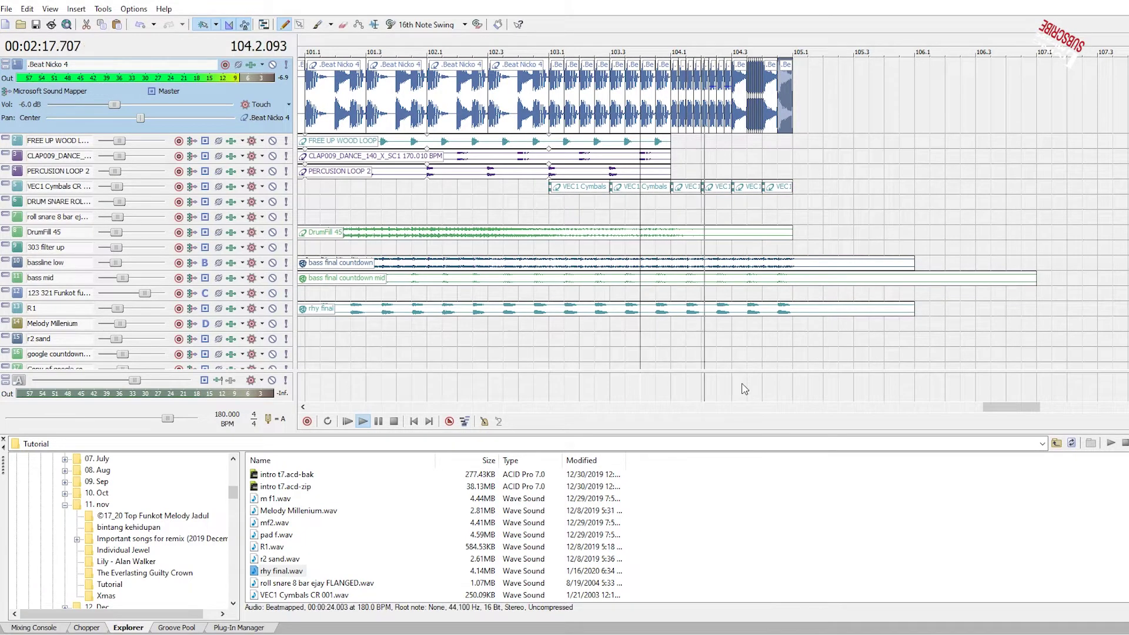
{"action": "key", "text": "space"}
{"action": "key", "text": "space"}
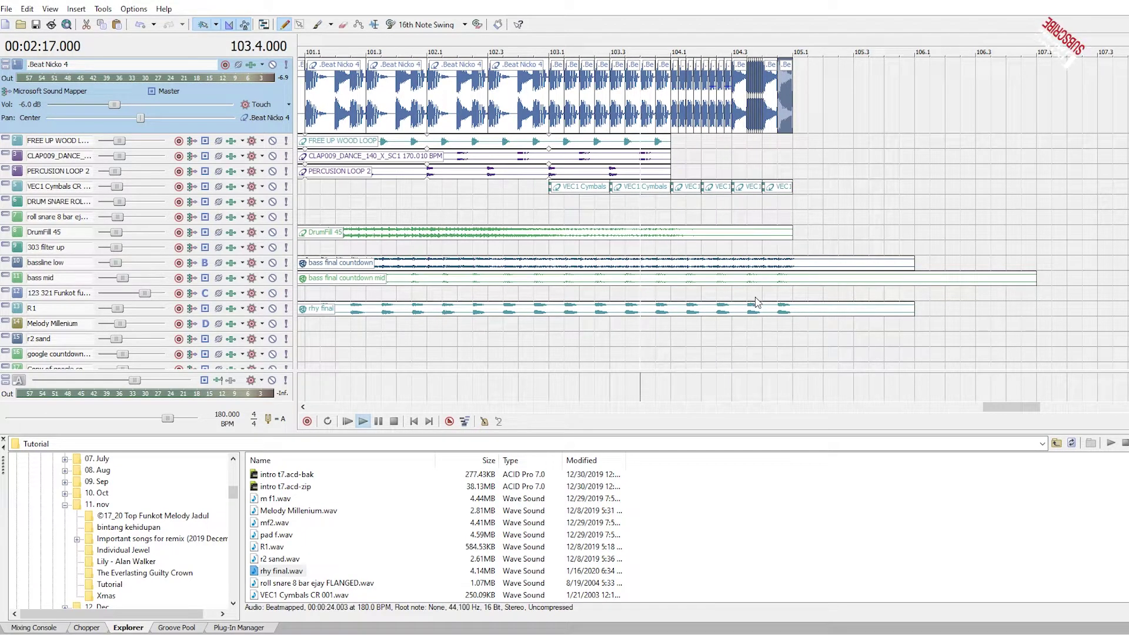
{"action": "key", "text": "space"}
{"action": "scroll", "coordinate": [760, 264], "scroll_direction": "down", "scroll_amount": 2}
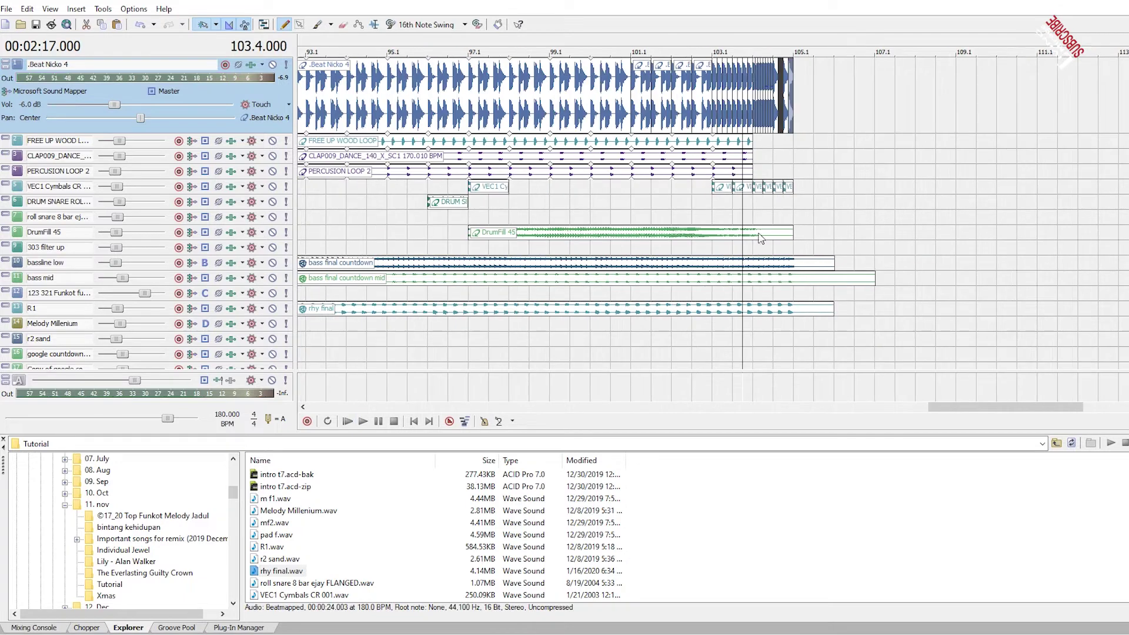
- Place VEC1 Cymbals hits every half bar through bars 101 and 102 and on every beat of bar 103, checking by playback
{"action": "left_click", "coordinate": [797, 158]}
{"action": "left_click", "coordinate": [659, 152]}
{"action": "key", "text": "space"}
{"action": "scroll", "coordinate": [829, 142], "scroll_direction": "up", "scroll_amount": 1}
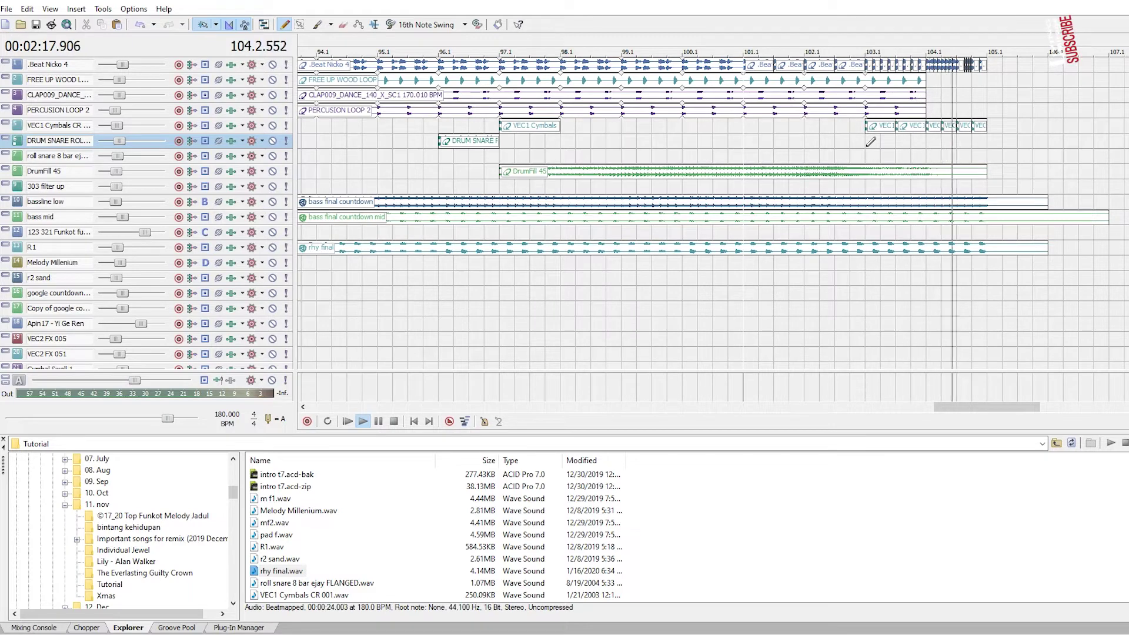
{"action": "left_click", "coordinate": [781, 126]}
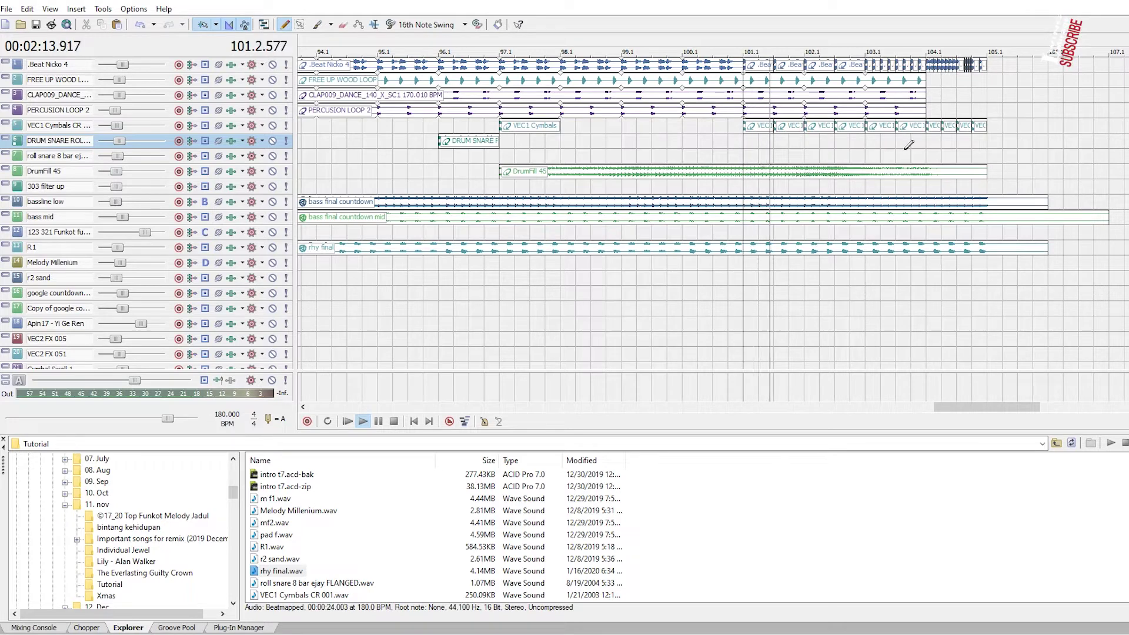
{"action": "left_click", "coordinate": [876, 126]}
{"action": "left_click_drag", "start_coordinate": [924, 128], "coordinate": [892, 133]}
{"action": "key", "text": "space"}
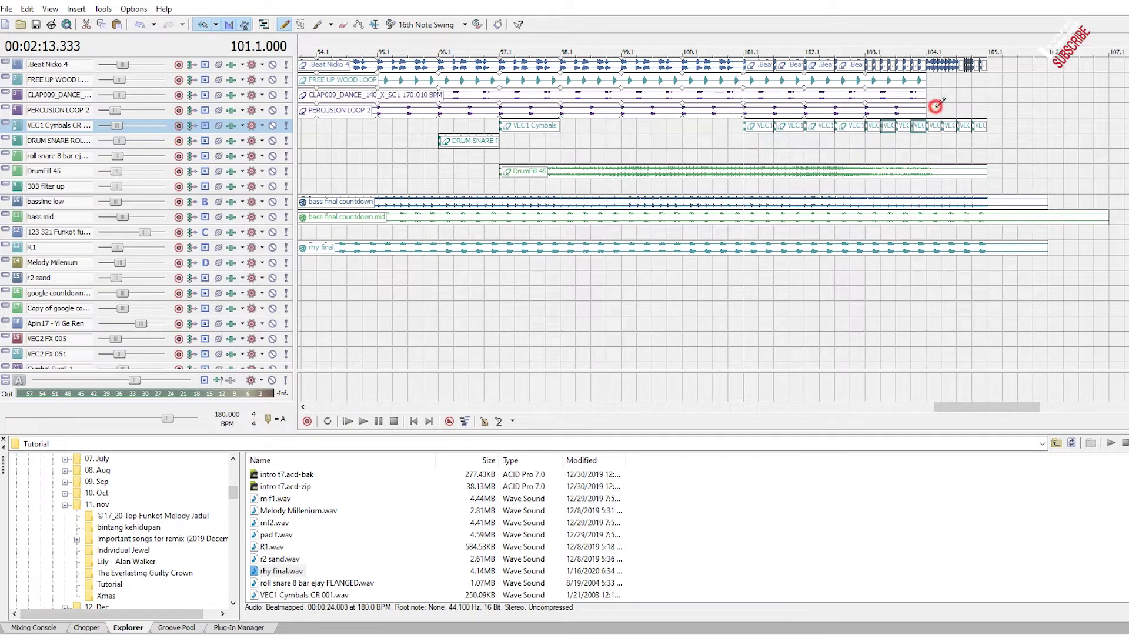
- Replace the second quarter-beat Beat Nicko 4 slice in bar 104 with a copy of the first, and play from 104.1
{"action": "left_click", "coordinate": [935, 105]}
{"action": "scroll", "coordinate": [936, 105], "scroll_direction": "up", "scroll_amount": 5}
{"action": "left_click", "coordinate": [668, 94]}
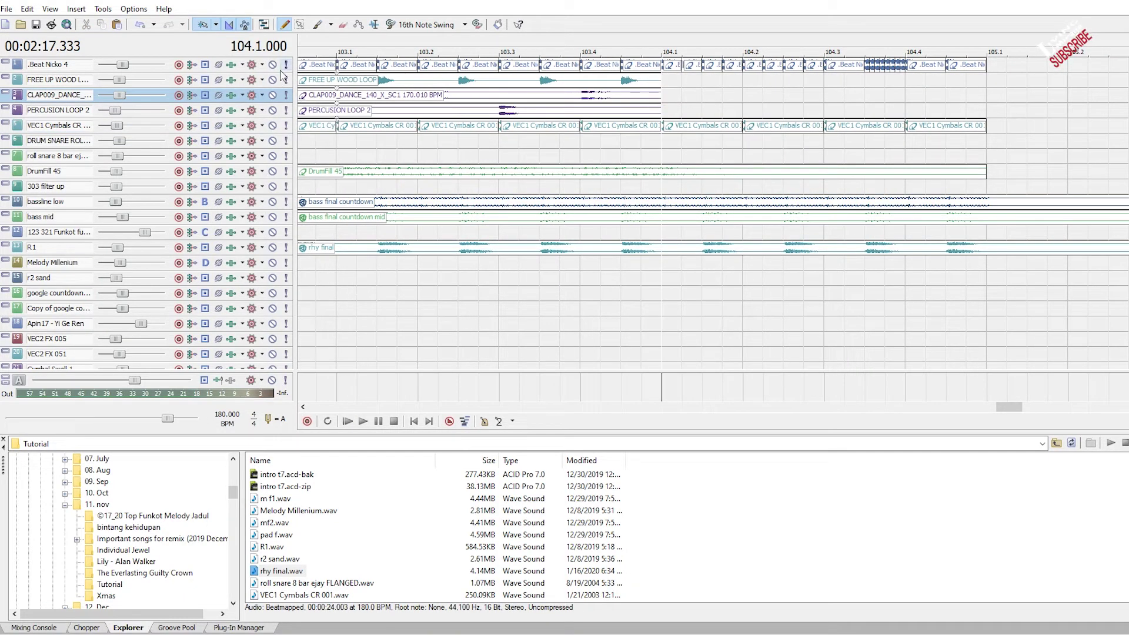
{"action": "left_click_drag", "start_coordinate": [282, 71], "coordinate": [277, 105]}
{"action": "left_click", "coordinate": [688, 101]}
{"action": "key", "text": "Delete"}
{"action": "left_click_drag", "start_coordinate": [669, 97], "coordinate": [689, 102]}
{"action": "key", "text": "space"}
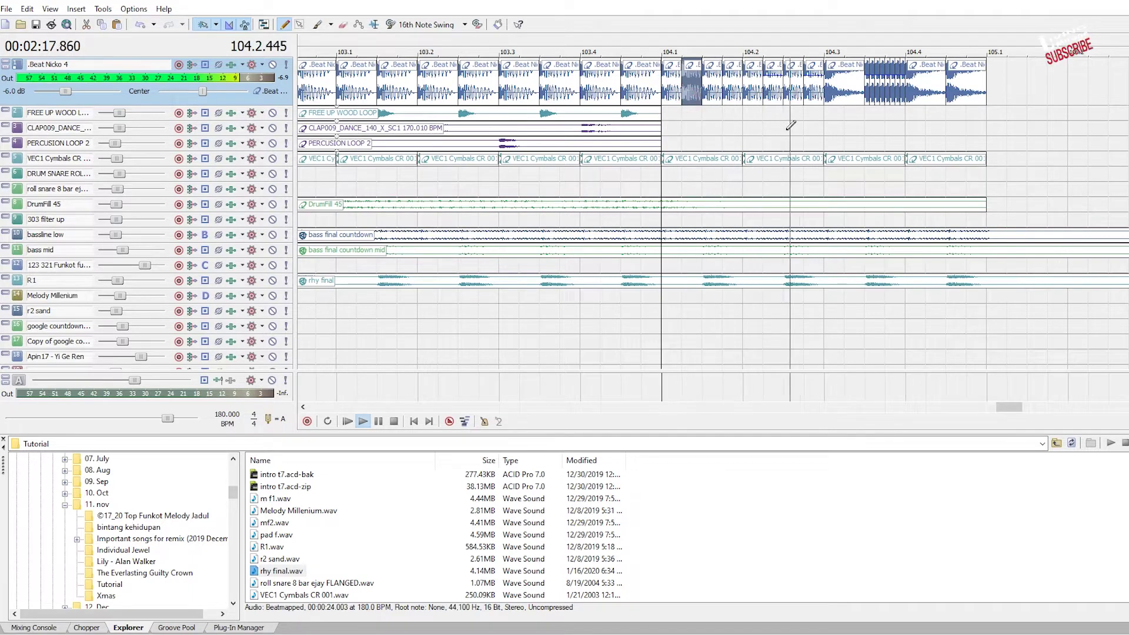
{"action": "key", "text": "space"}
- Delete all Beat Nicko 4 slices from 104.3 to the end of bar 104
{"action": "left_click", "coordinate": [837, 99]}
{"action": "left_click", "coordinate": [976, 99], "text": "shift"}
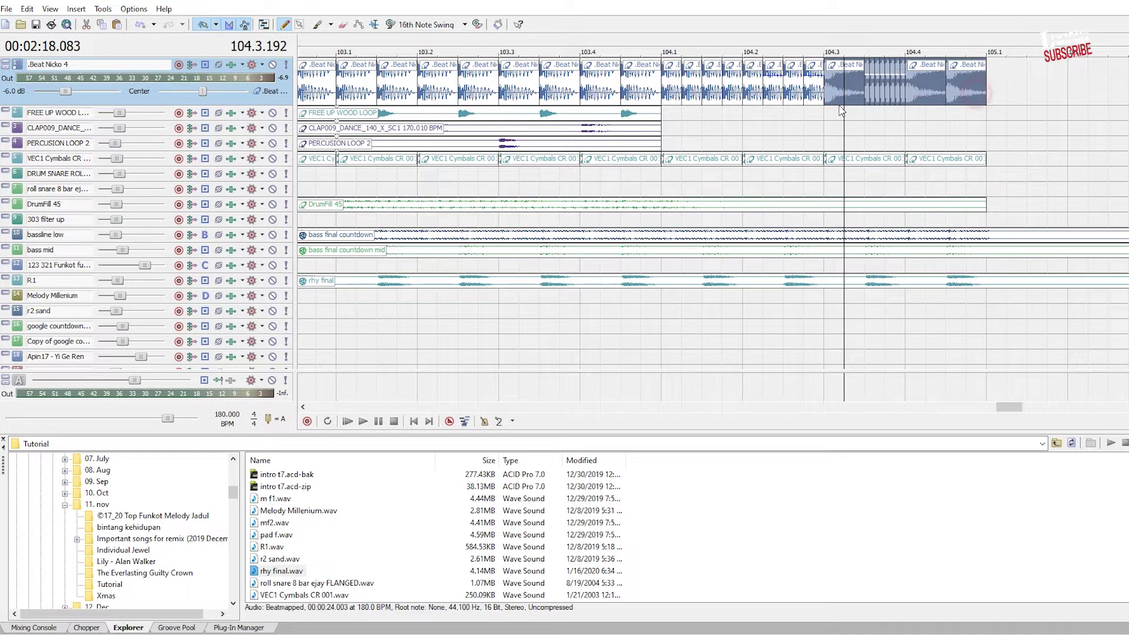
{"action": "key", "text": "Delete"}
- Place two eighth-beat Beat Nicko 4 slices at 104.3, taken from the last quarter-beat slice of 104.2
{"action": "left_click", "coordinate": [819, 95]}
{"action": "scroll", "coordinate": [814, 101], "scroll_direction": "up", "scroll_amount": 1}
{"action": "left_click", "coordinate": [690, 103]}
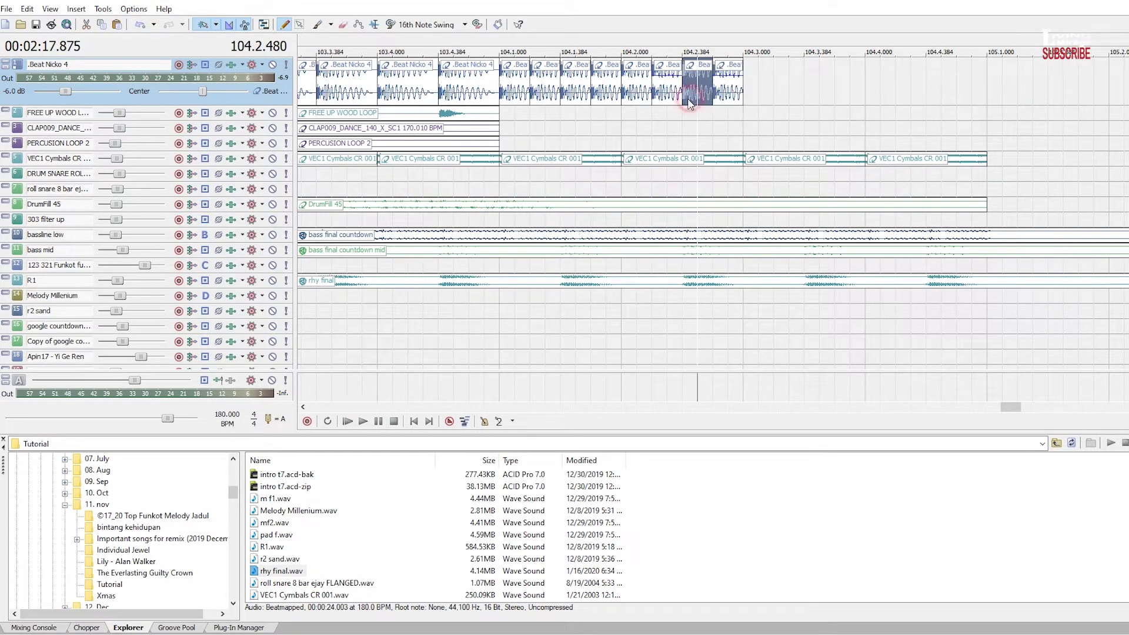
{"action": "left_click", "coordinate": [724, 103]}
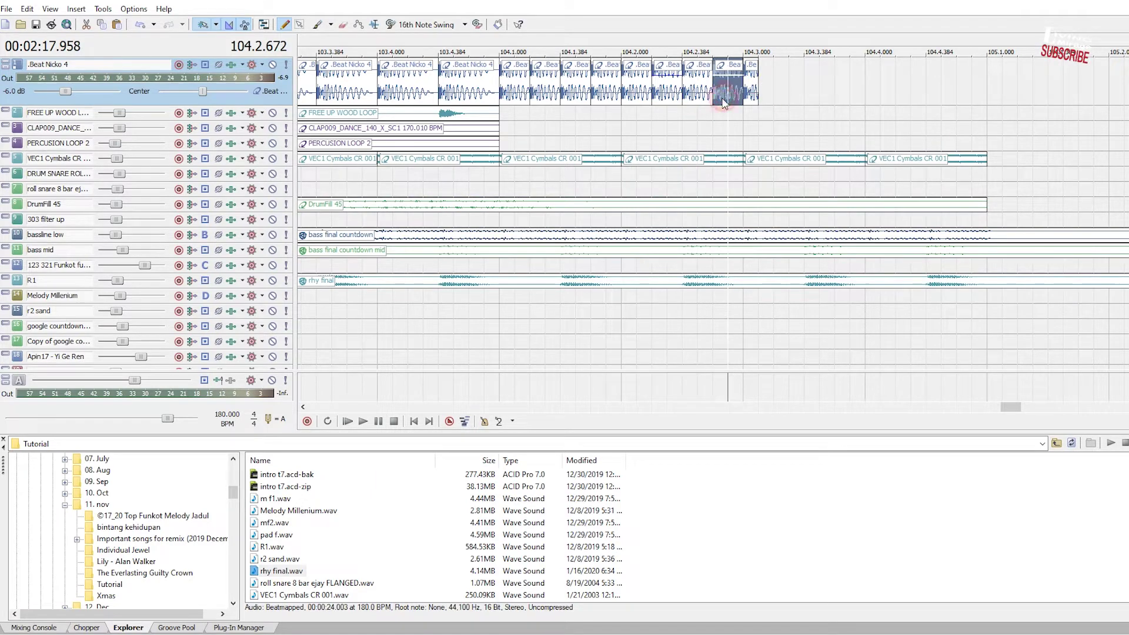
{"action": "left_click_drag", "start_coordinate": [773, 95], "coordinate": [773, 98]}
- Copy the pair of eighth-beat Beat Nicko 4 slices and paste it repeatedly up to 105.1
{"action": "left_click", "coordinate": [777, 96]}
{"action": "left_click", "coordinate": [749, 96], "text": "shift"}
{"action": "key", "text": "ctrl+c"}
{"action": "key", "text": "ctrl+v"}
{"action": "key", "text": "ctrl+v"}
{"action": "key", "text": "ctrl+v"}
{"action": "key", "text": "ctrl+v"}
{"action": "key", "text": "ctrl+v"}
{"action": "key", "text": "ctrl+v"}
{"action": "key", "text": "ctrl+v"}
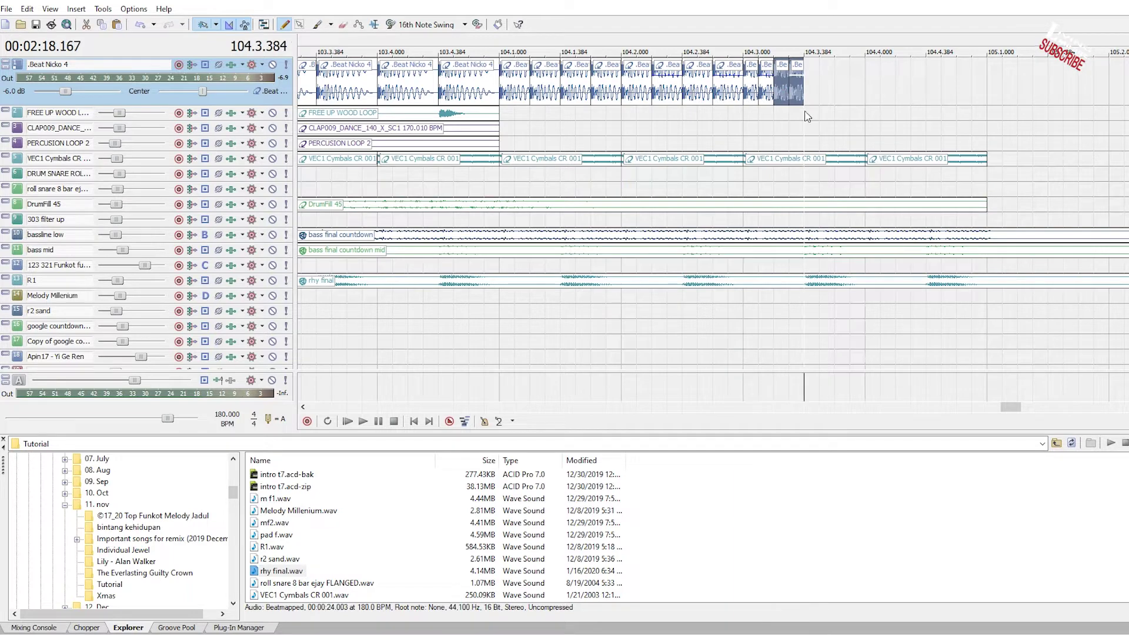
{"action": "scroll", "coordinate": [644, 169], "scroll_direction": "down", "scroll_amount": 3}
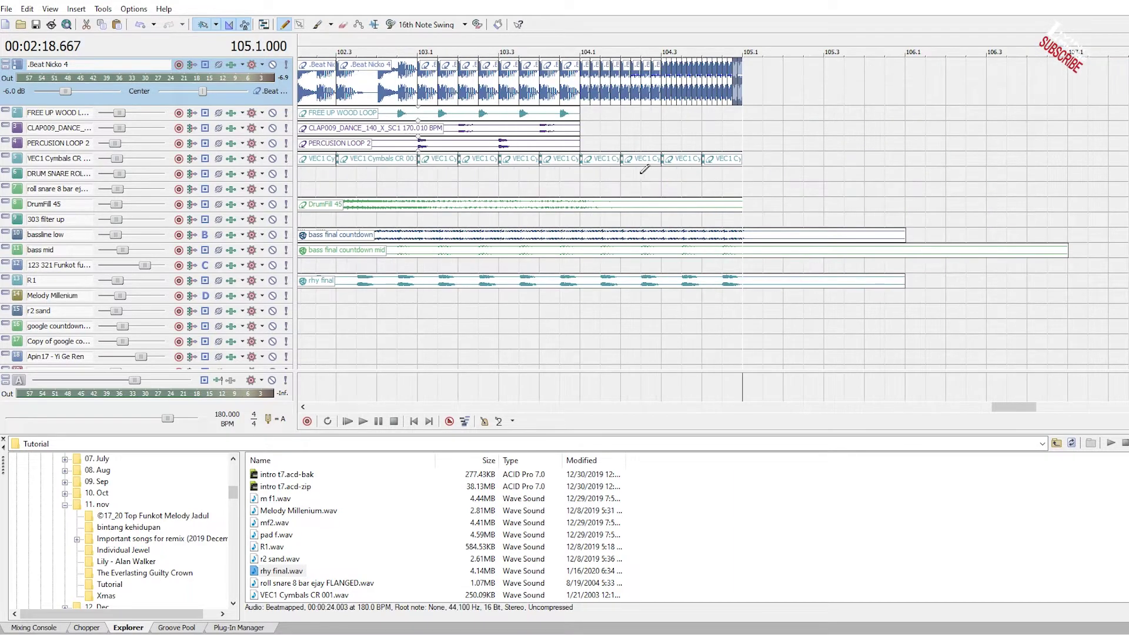
- Play the beat roll from 104.1, and replay the section's ending from bar 101
{"action": "left_click", "coordinate": [578, 147]}
{"action": "key", "text": "space"}
{"action": "key", "text": "space"}
{"action": "left_click", "coordinate": [749, 101]}
{"action": "scroll", "coordinate": [765, 104], "scroll_direction": "down", "scroll_amount": 2}
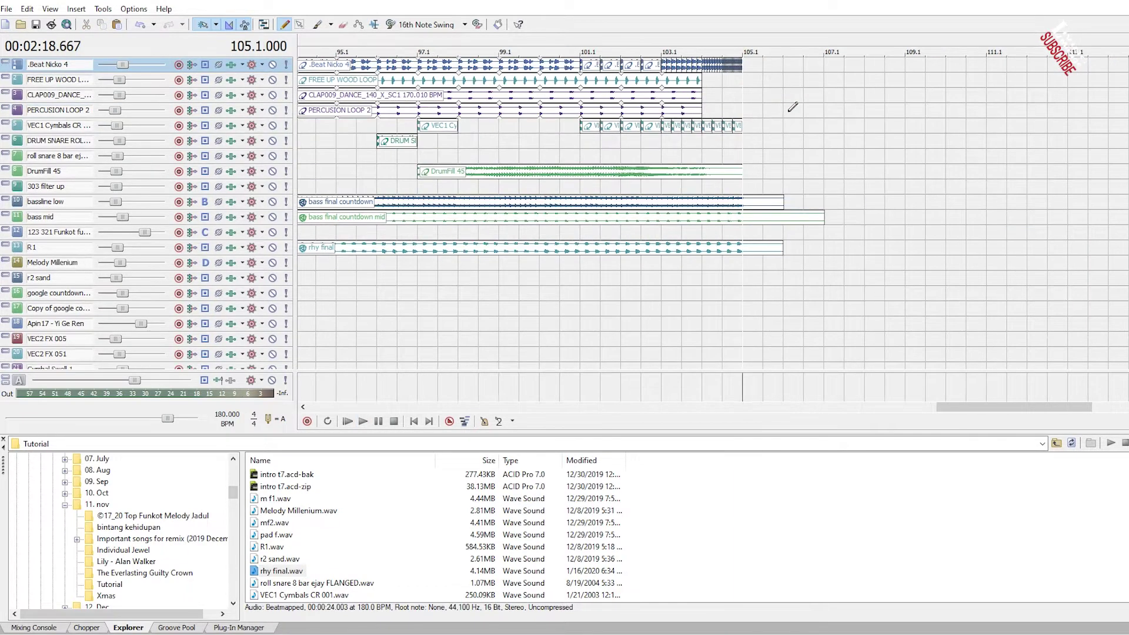
{"action": "left_click", "coordinate": [590, 290]}
{"action": "key", "text": "space"}
{"action": "scroll", "coordinate": [811, 244], "scroll_direction": "down", "scroll_amount": 2}
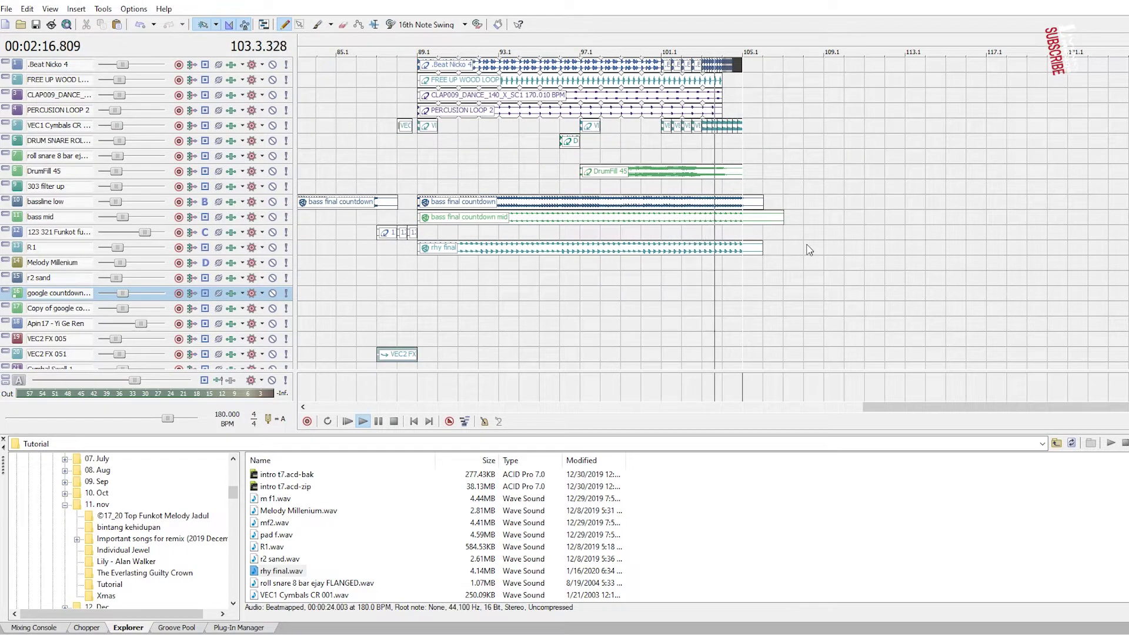
{"action": "scroll", "coordinate": [815, 235], "scroll_direction": "down", "scroll_amount": 3}
{"action": "key", "text": "Return"}
- Add a marker at 105.1 and name it Hard Melody
{"action": "scroll", "coordinate": [988, 184], "scroll_direction": "up", "scroll_amount": 3}
{"action": "scroll", "coordinate": [890, 151], "scroll_direction": "down", "scroll_amount": 1}
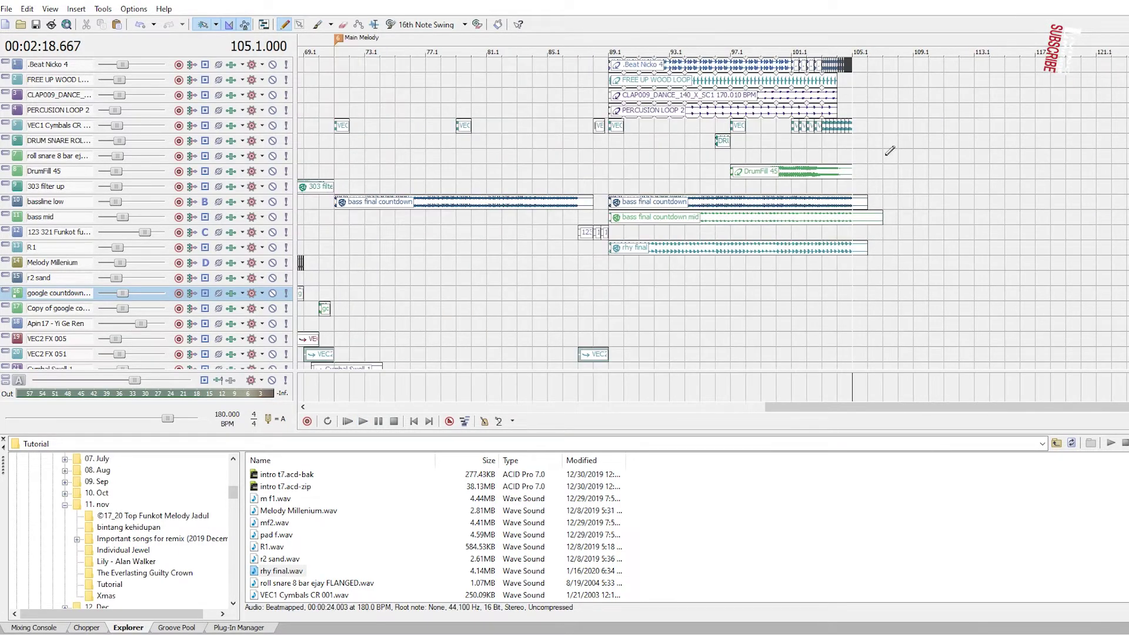
{"action": "scroll", "coordinate": [843, 210], "scroll_direction": "down", "scroll_amount": 2}
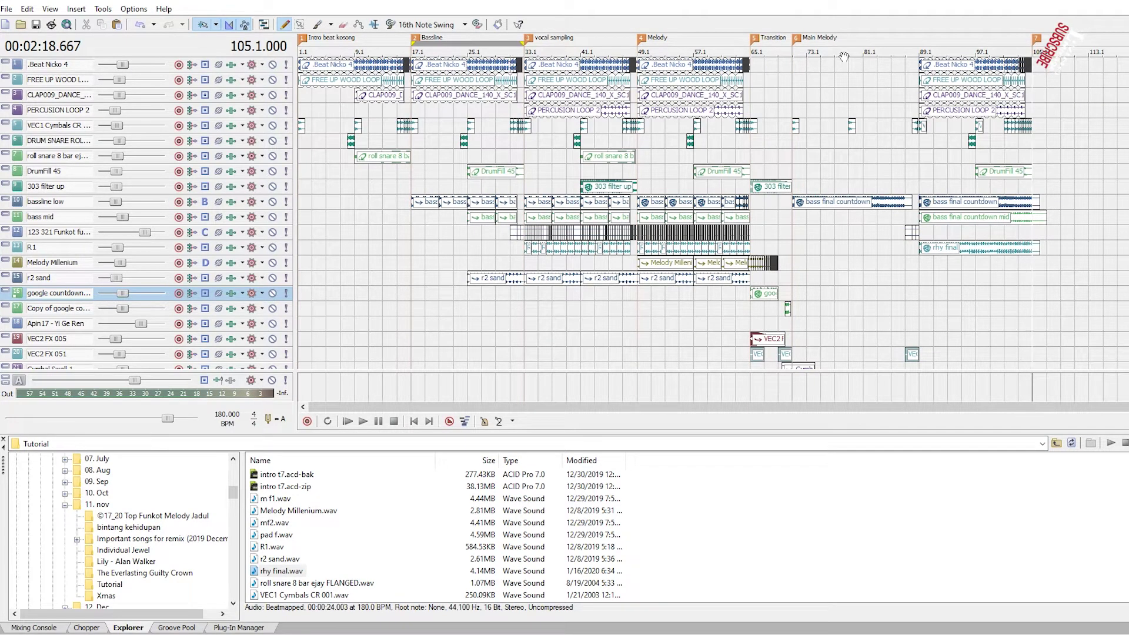
{"action": "left_click", "coordinate": [907, 394]}
{"action": "left_click", "coordinate": [1038, 395]}
{"action": "scroll", "coordinate": [928, 138], "scroll_direction": "up", "scroll_amount": 4}
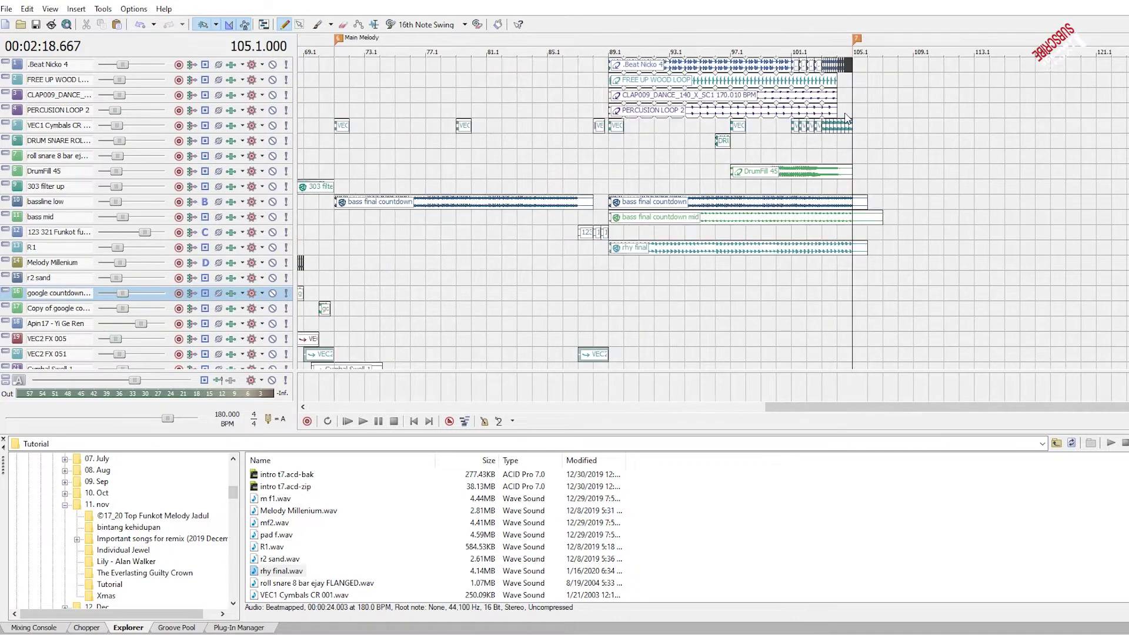
{"action": "left_click", "coordinate": [751, 38]}
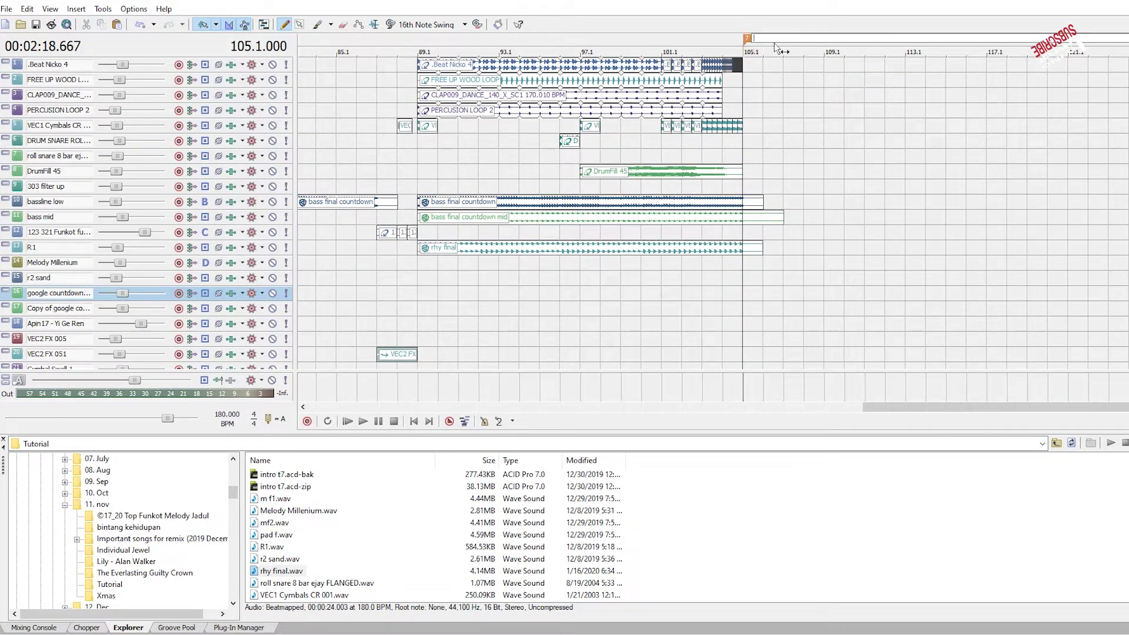
{"action": "type", "text": "Hard Melody"}
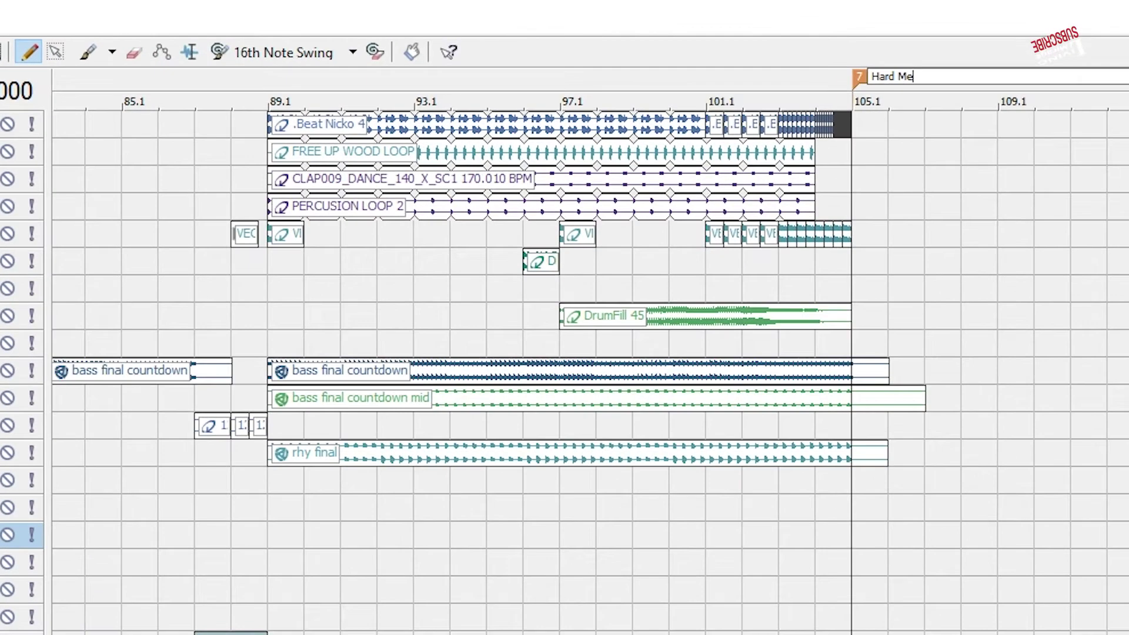
{"action": "key", "text": "Return"}
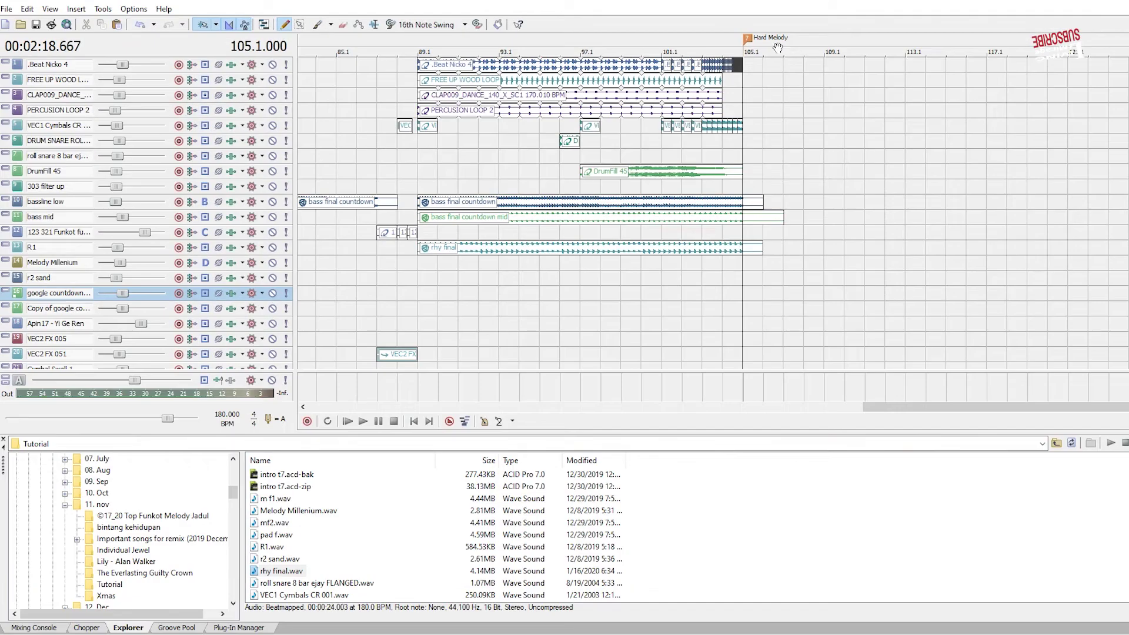
- Highlight the Bassline, Melody and vocal sampling sections with the Time Selection tool to review the arrangement
{"action": "scroll", "coordinate": [912, 184], "scroll_direction": "down", "scroll_amount": 3}
{"action": "left_click", "coordinate": [538, 386]}
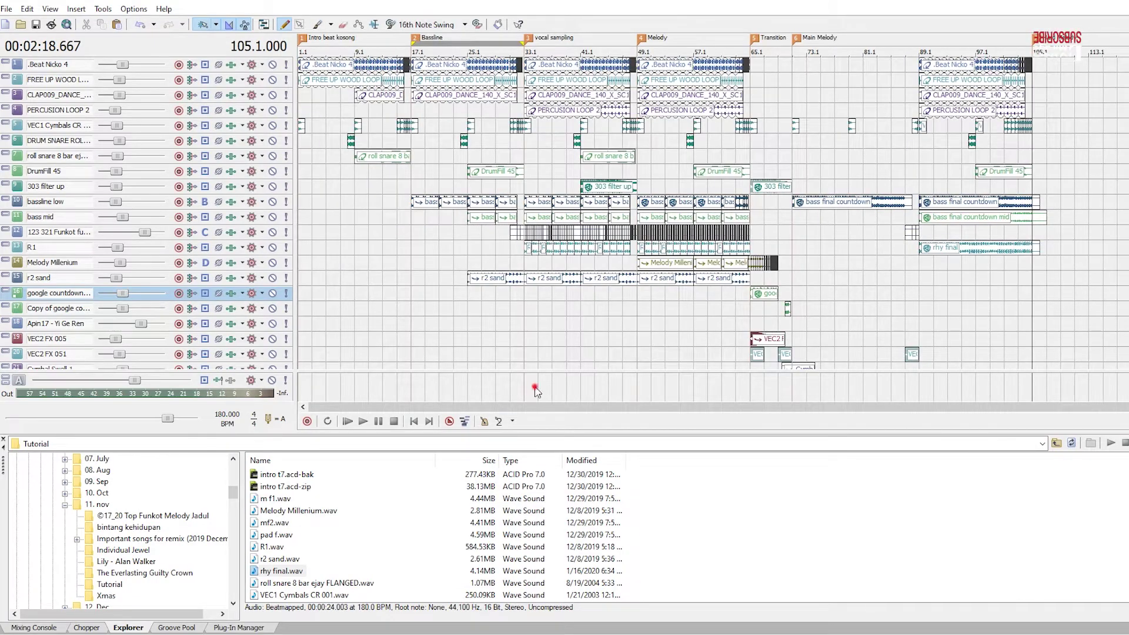
{"action": "left_click", "coordinate": [374, 24]}
{"action": "double_click", "coordinate": [517, 187]}
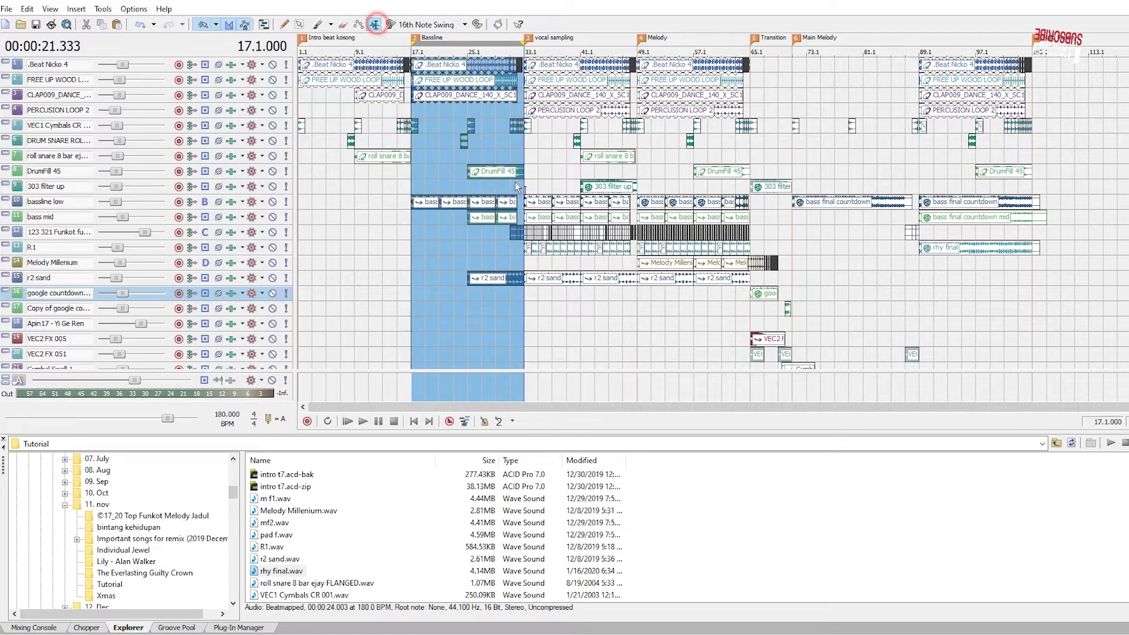
{"action": "left_click", "coordinate": [538, 321]}
{"action": "left_click_drag", "start_coordinate": [638, 171], "coordinate": [755, 171]}
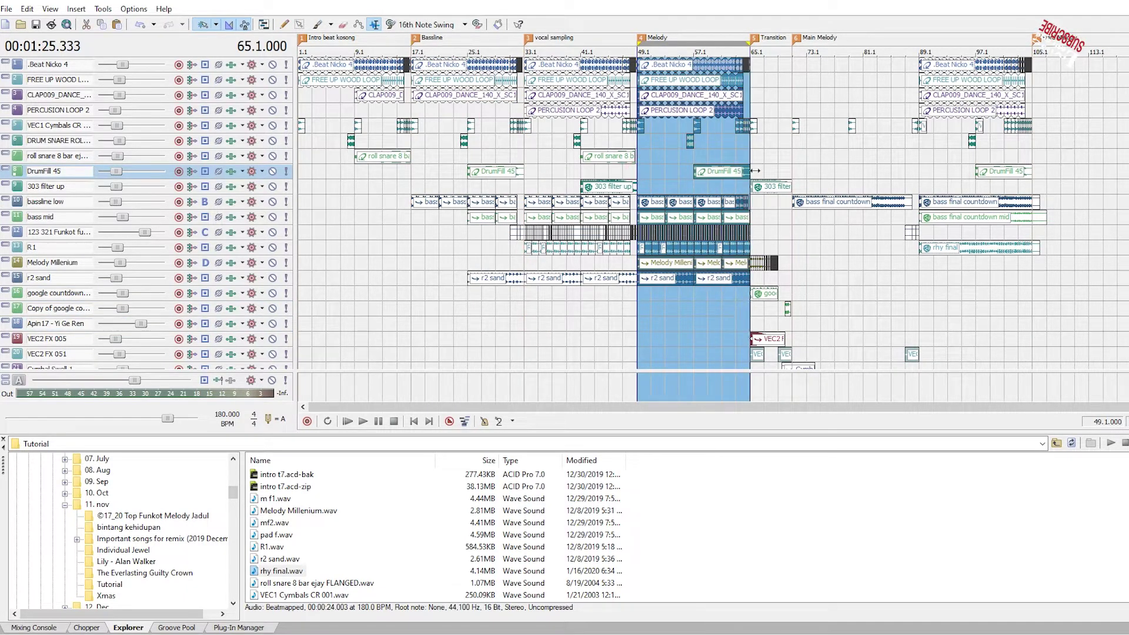
{"action": "left_click", "coordinate": [1006, 174]}
{"action": "left_click_drag", "start_coordinate": [523, 157], "coordinate": [636, 171]}
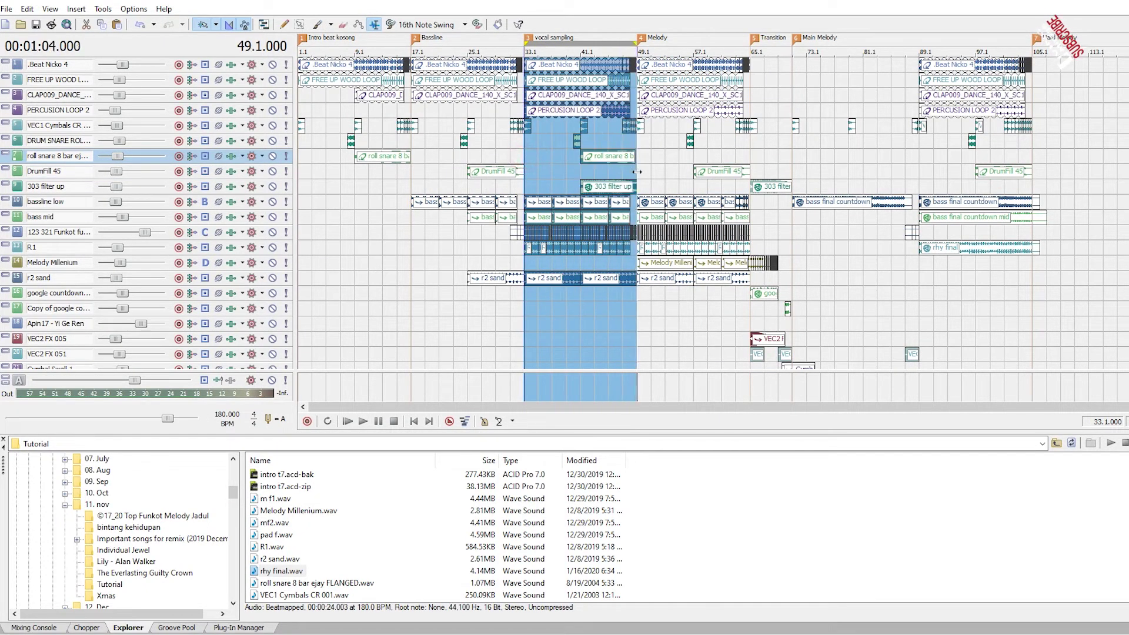
- Play the end of the beat roll and paste the copied vocal sampling section at the Hard Melody marker at 105.1
{"action": "left_click", "coordinate": [1025, 392]}
{"action": "key", "text": "space"}
{"action": "key", "text": "space"}
{"action": "left_click", "coordinate": [1018, 392]}
{"action": "key", "text": "space"}
{"action": "left_click", "coordinate": [1038, 391]}
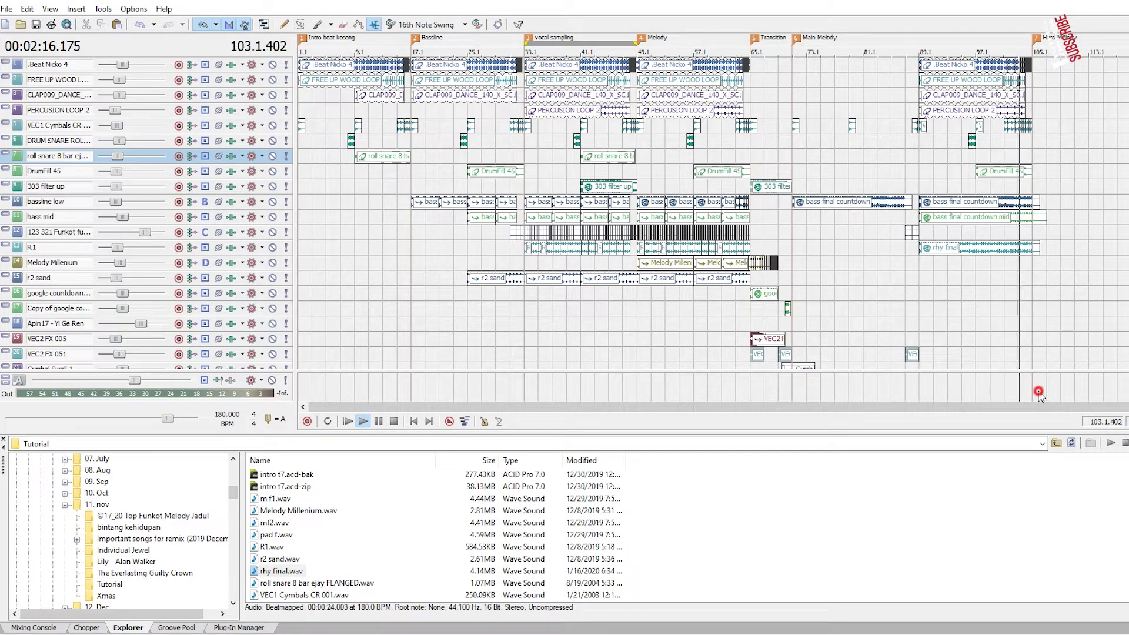
{"action": "scroll", "coordinate": [902, 325], "scroll_direction": "up", "scroll_amount": 4}
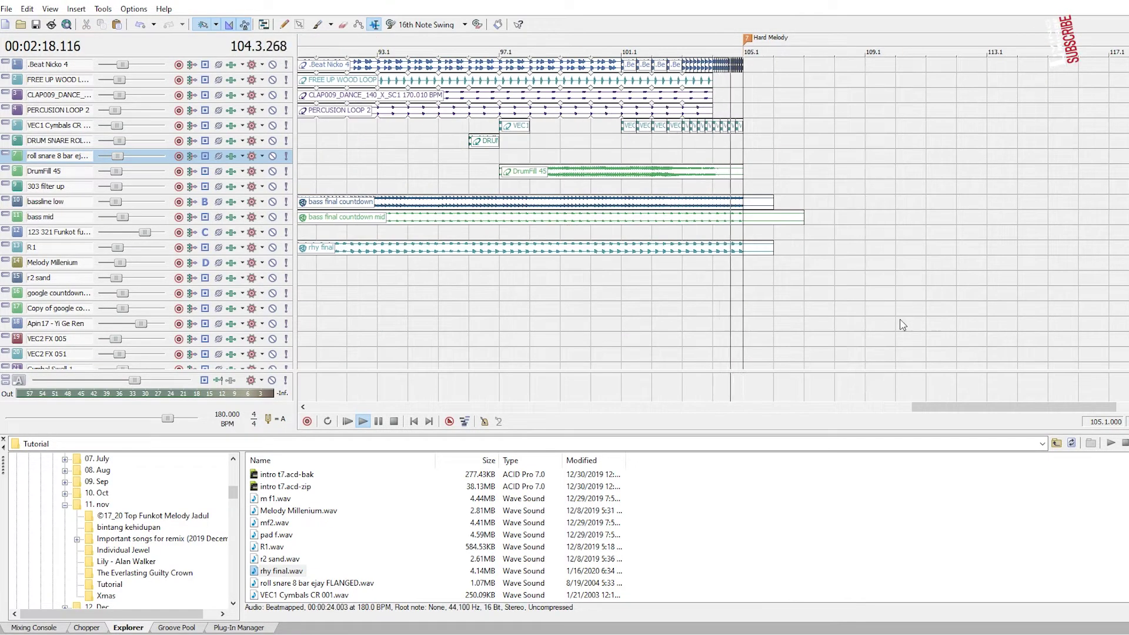
{"action": "scroll", "coordinate": [902, 325], "scroll_direction": "down", "scroll_amount": 2}
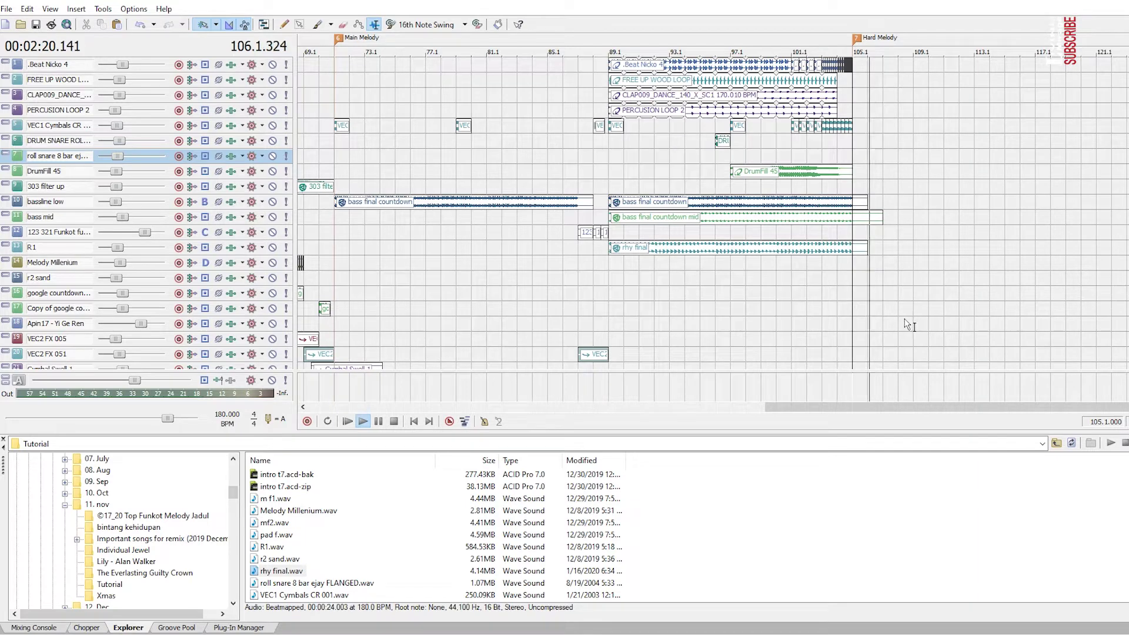
{"action": "key", "text": "ctrl+v"}
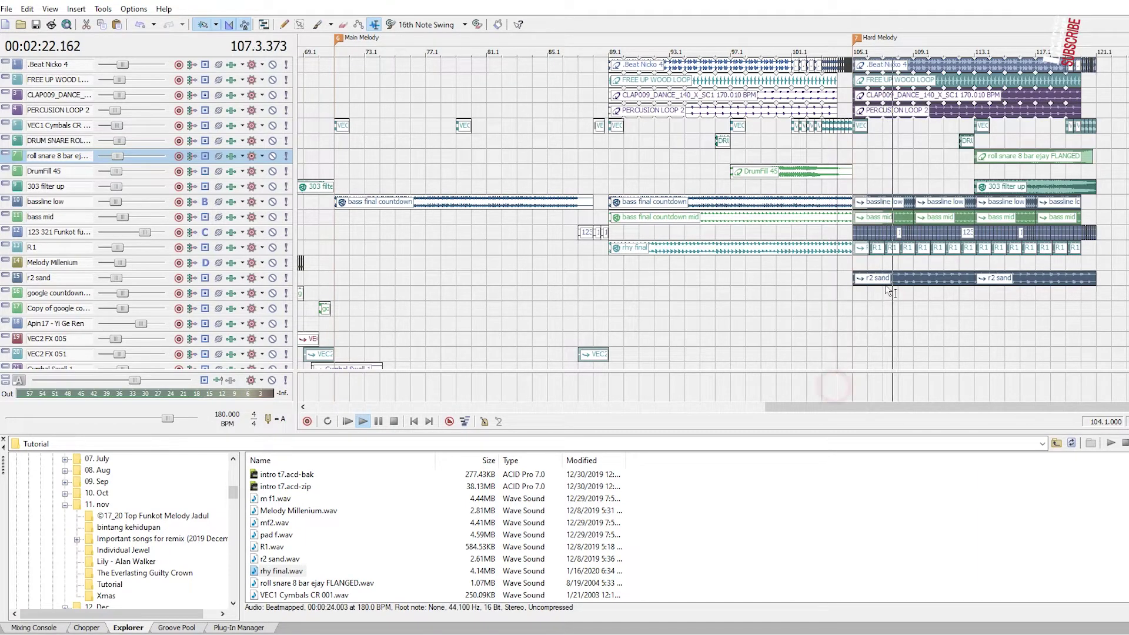
- Erase all 123 321 Funkot events from the pasted Hard Melody section with the Erase tool, and play from 104.1
{"action": "left_click", "coordinate": [343, 24]}
{"action": "left_click_drag", "start_coordinate": [842, 233], "coordinate": [1124, 235]}
{"action": "key", "text": "space"}
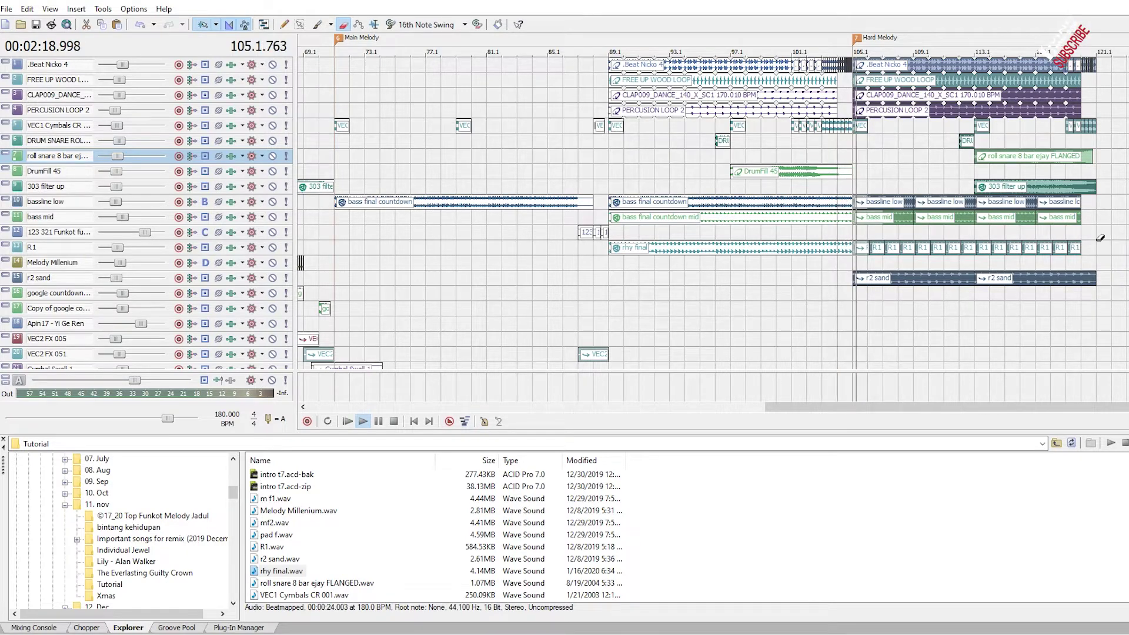
{"action": "key", "text": "space"}
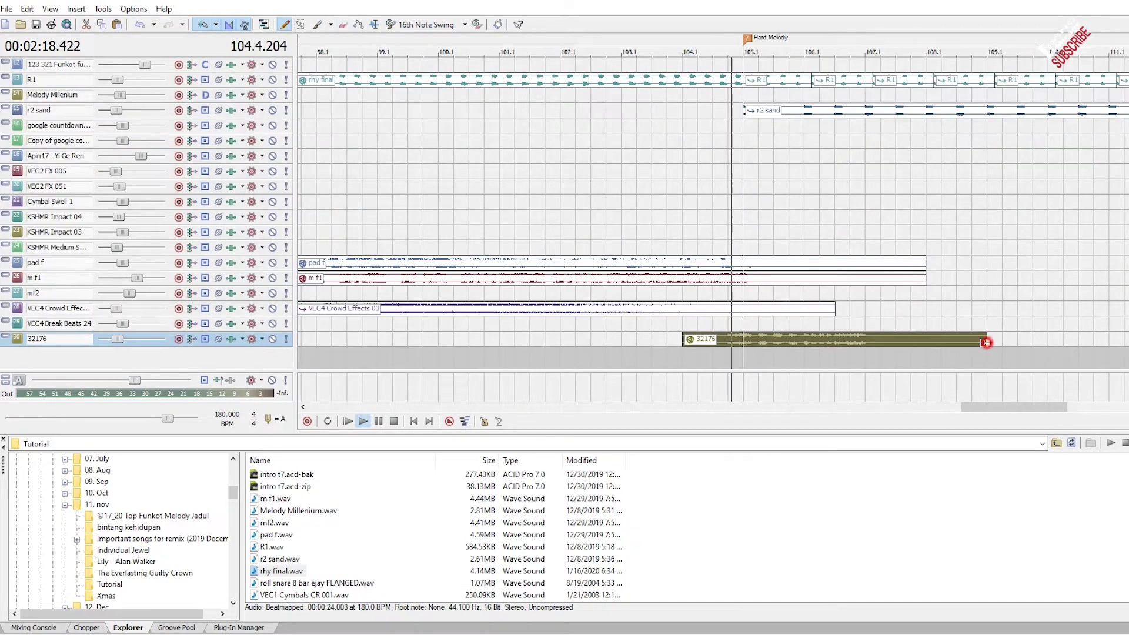
- Shorten the 32176 vocal event starting at 104.1 by trimming its end back toward 105.1, and play the transition
{"action": "left_click_drag", "start_coordinate": [973, 338], "coordinate": [820, 338]}
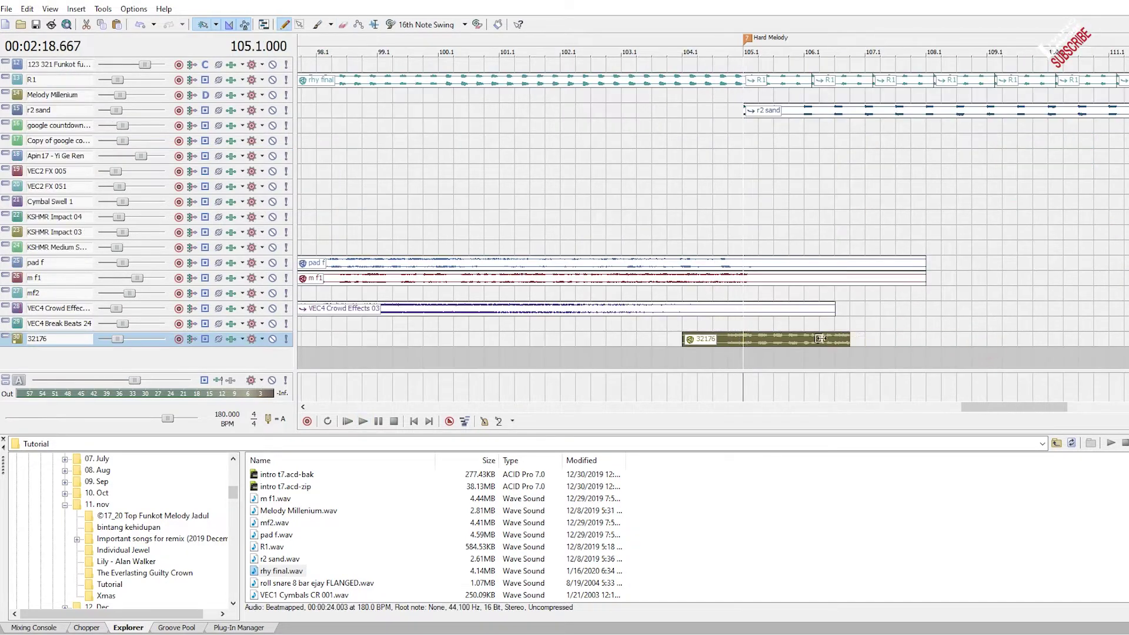
{"action": "key", "text": "space"}
{"action": "left_click", "coordinate": [673, 358]}
{"action": "key", "text": "space"}
{"action": "left_click", "coordinate": [746, 390]}
{"action": "scroll", "coordinate": [814, 359], "scroll_direction": "up", "scroll_amount": 3}
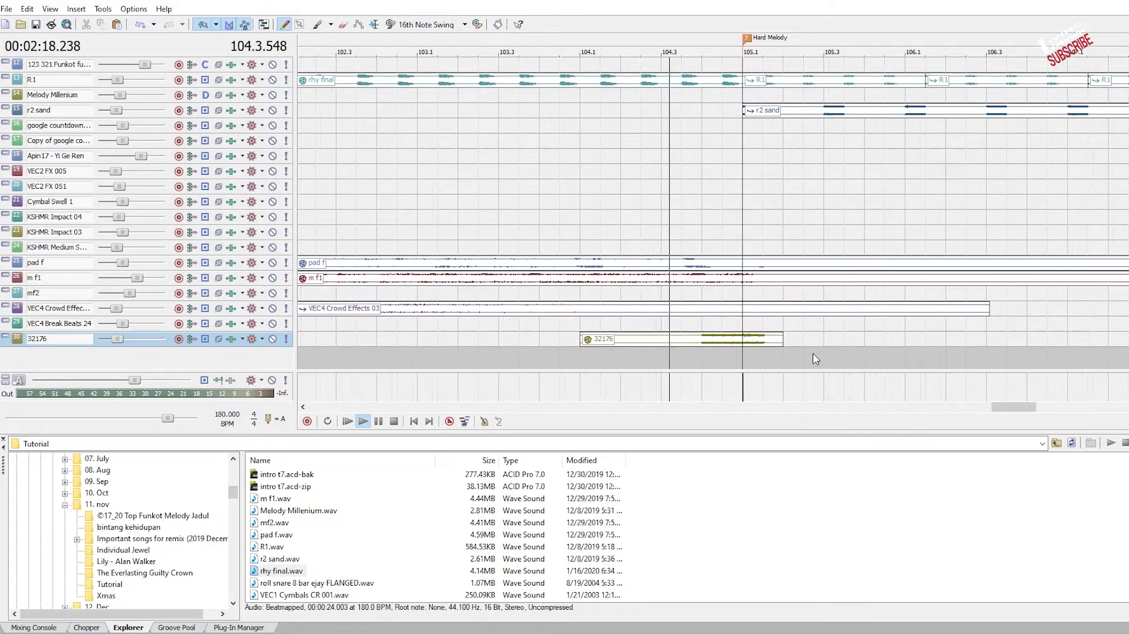
- Examine the event layout across all tracks around bars 101.1, 105.1 and 113.1 while playing into the Hard Melody section
{"action": "scroll", "coordinate": [835, 341], "scroll_direction": "down", "scroll_amount": 5}
{"action": "scroll", "coordinate": [860, 320], "scroll_direction": "up", "scroll_amount": 2}
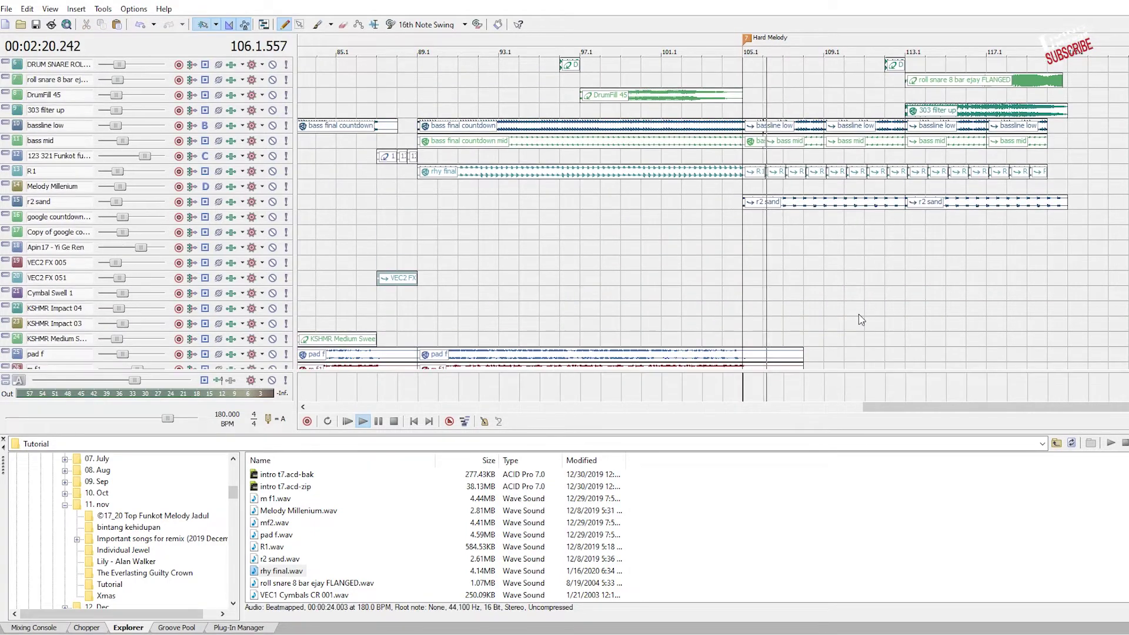
{"action": "scroll", "coordinate": [859, 319], "scroll_direction": "up", "scroll_amount": 3}
{"action": "scroll", "coordinate": [864, 330], "scroll_direction": "down", "scroll_amount": 2}
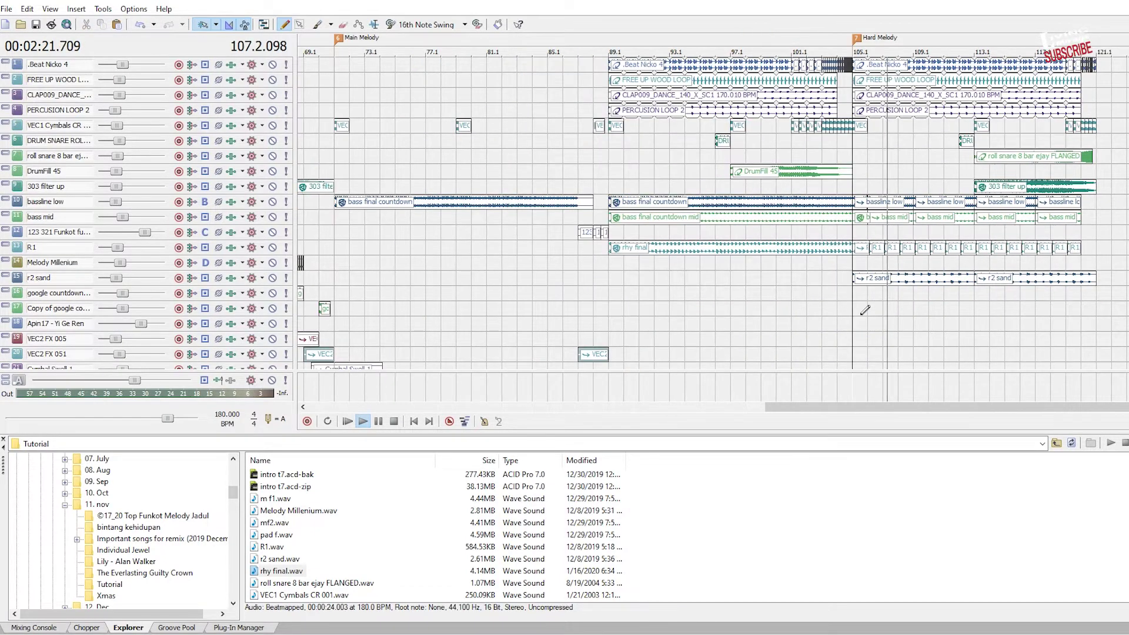
{"action": "left_click", "coordinate": [971, 320]}
{"action": "scroll", "coordinate": [971, 318], "scroll_direction": "up", "scroll_amount": 2}
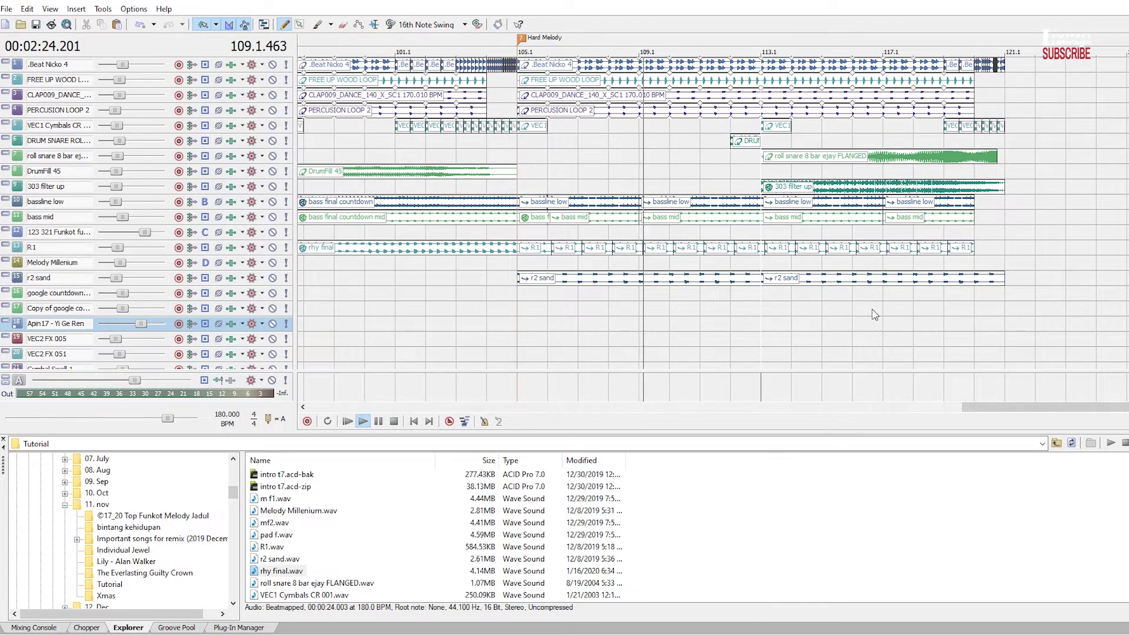
{"action": "scroll", "coordinate": [876, 305], "scroll_direction": "down", "scroll_amount": 2}
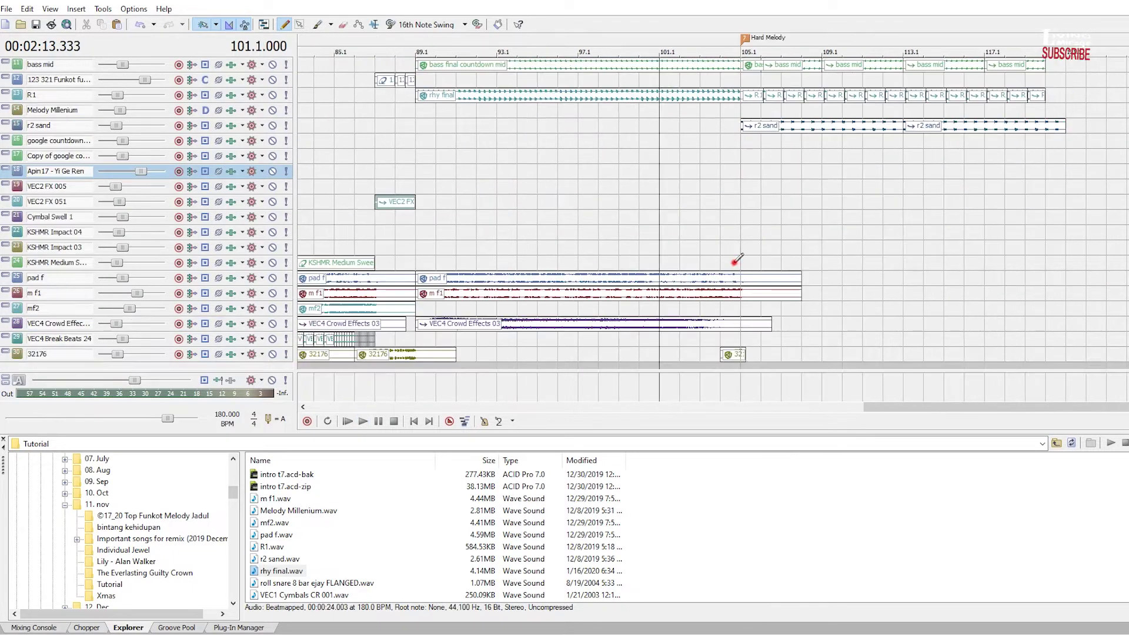
{"action": "left_click", "coordinate": [737, 262]}
{"action": "scroll", "coordinate": [917, 228], "scroll_direction": "down", "scroll_amount": 1}
{"action": "scroll", "coordinate": [950, 233], "scroll_direction": "up", "scroll_amount": 2}
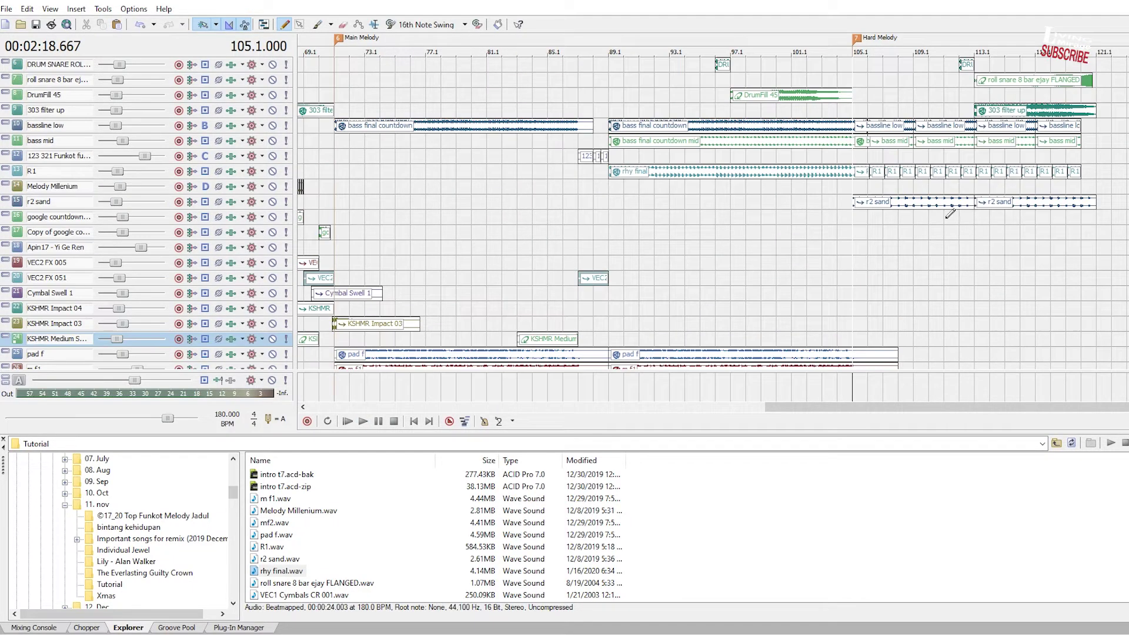
{"action": "scroll", "coordinate": [957, 225], "scroll_direction": "down", "scroll_amount": 2}
{"action": "scroll", "coordinate": [968, 271], "scroll_direction": "down", "scroll_amount": 2}
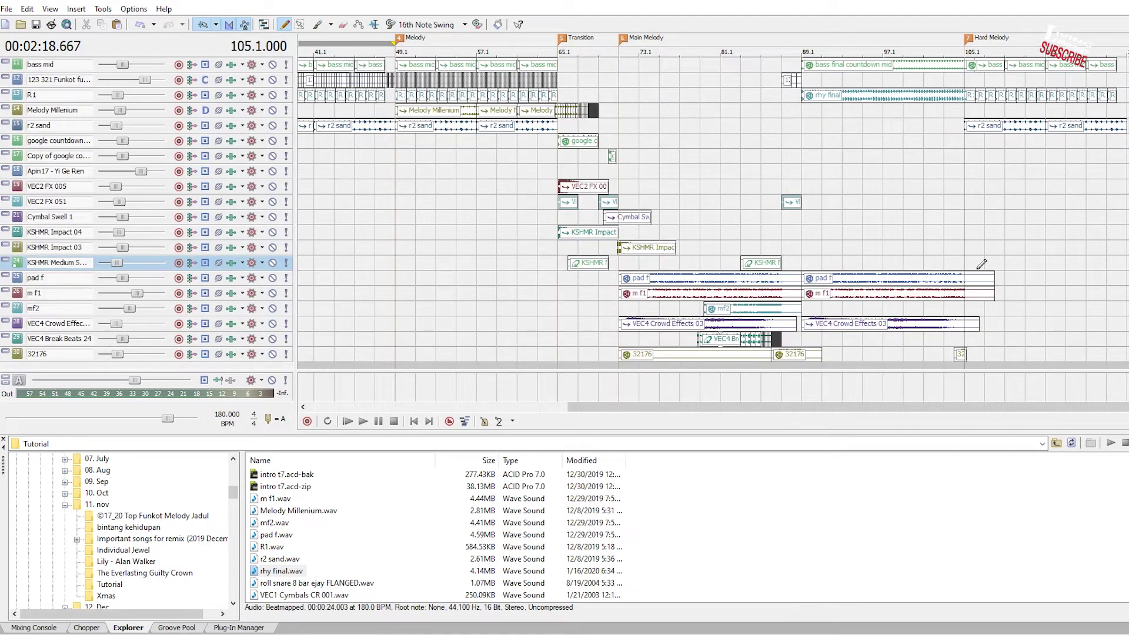
{"action": "scroll", "coordinate": [978, 275], "scroll_direction": "down", "scroll_amount": 1}
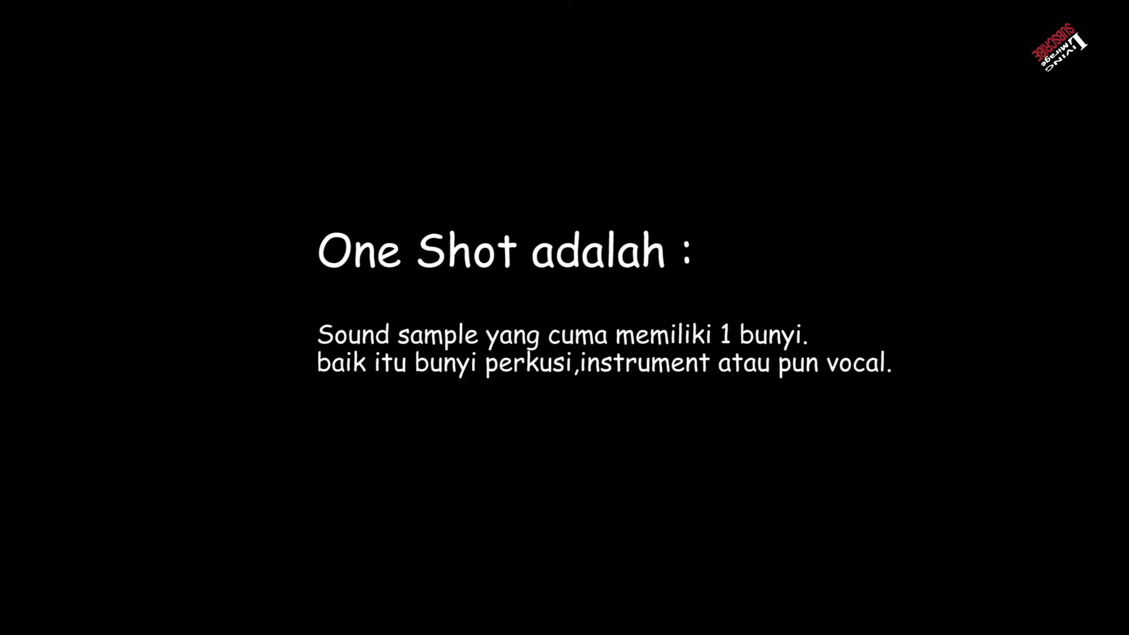
- Preview the VEC5 Synth Oneshots samples and add VEC5 Synth Shots 068 C.wav to the project as a new track
{"action": "left_click", "coordinate": [359, 512]}
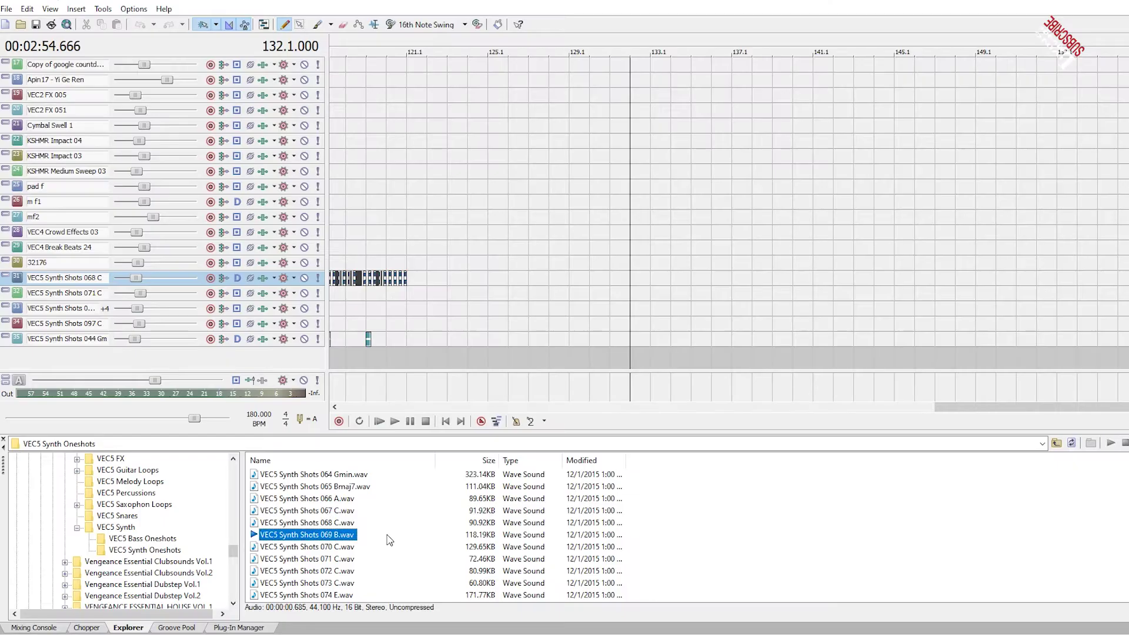
{"action": "left_click", "coordinate": [437, 517]}
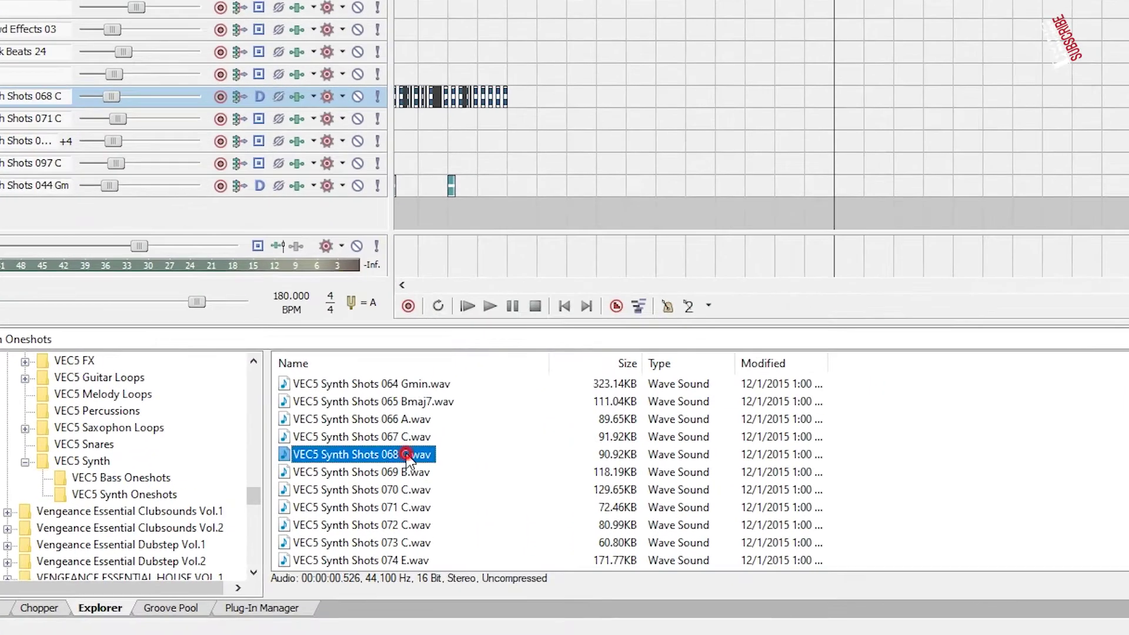
{"action": "double_click", "coordinate": [338, 523]}
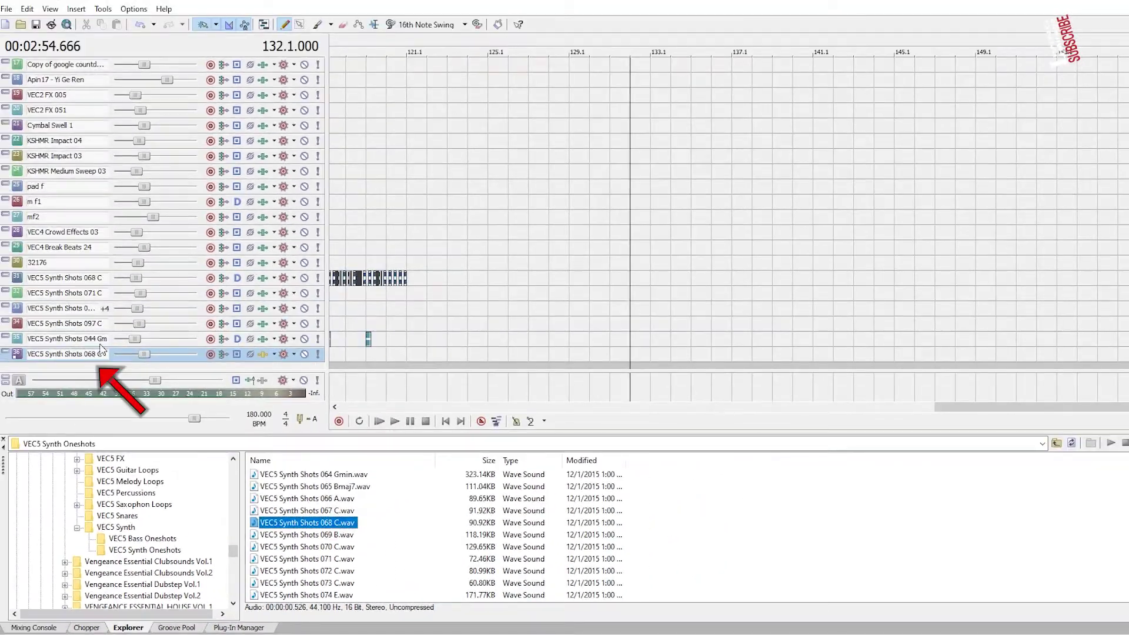
- Set the ACID type of the new track's VEC5 Synth Shots 068 C clip to One-Shot and select the clip in the clip pool
{"action": "double_click", "coordinate": [17, 354]}
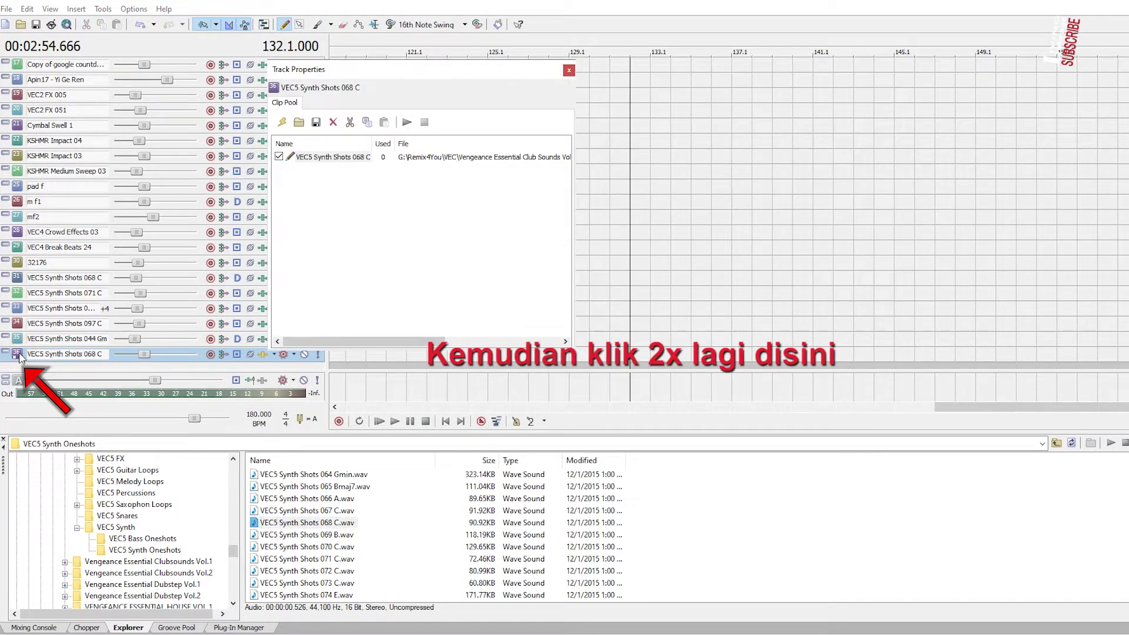
{"action": "double_click", "coordinate": [333, 157]}
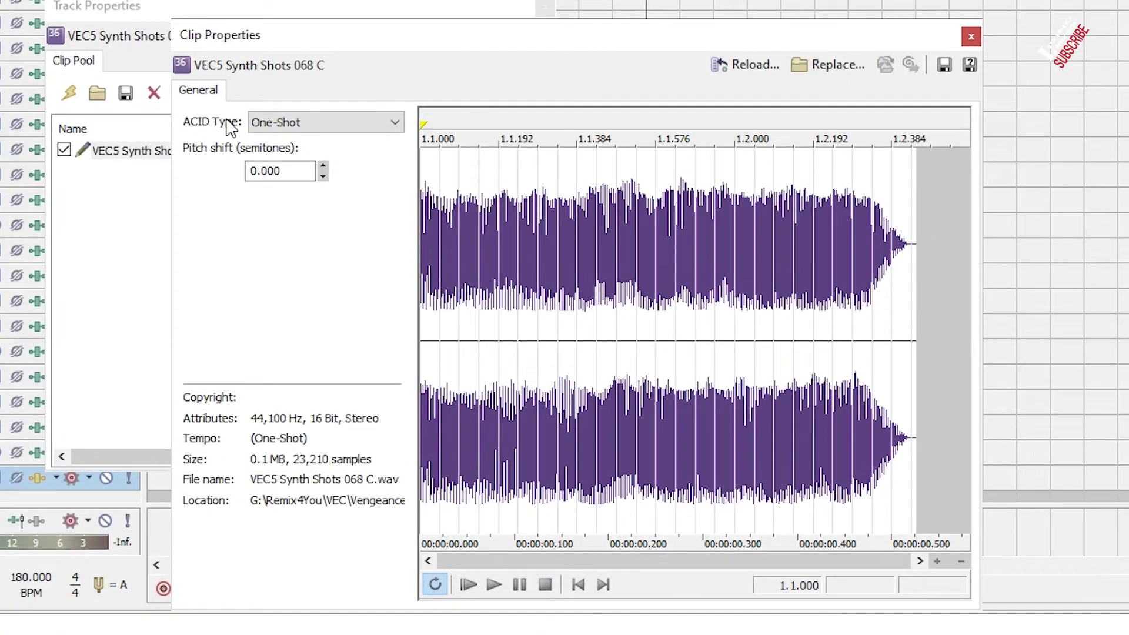
{"action": "left_click", "coordinate": [328, 126]}
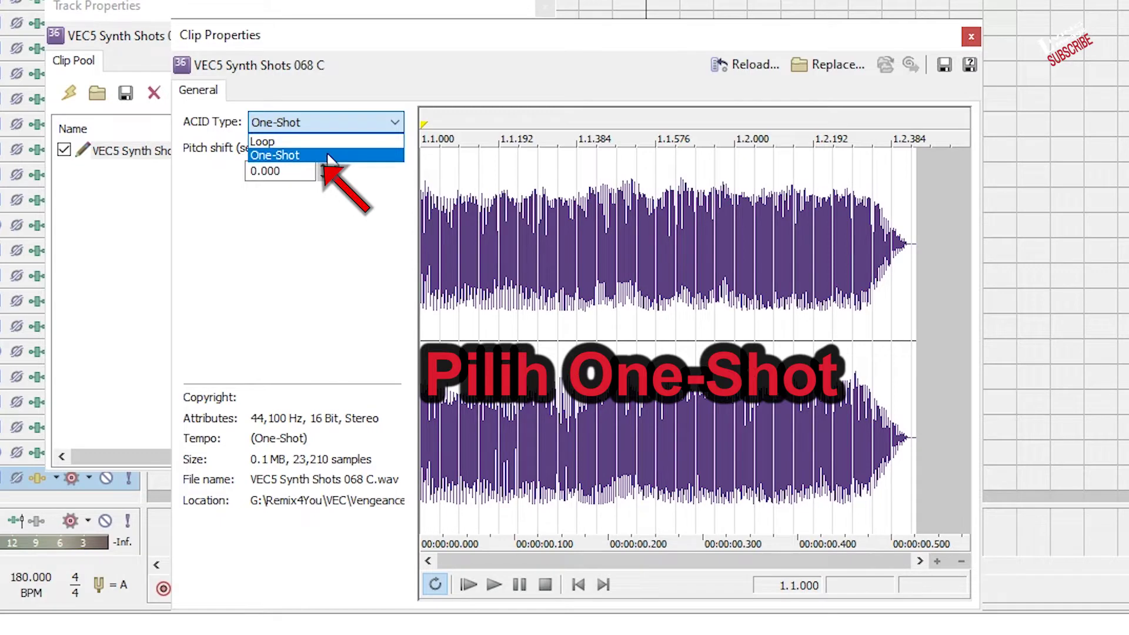
{"action": "left_click", "coordinate": [327, 155]}
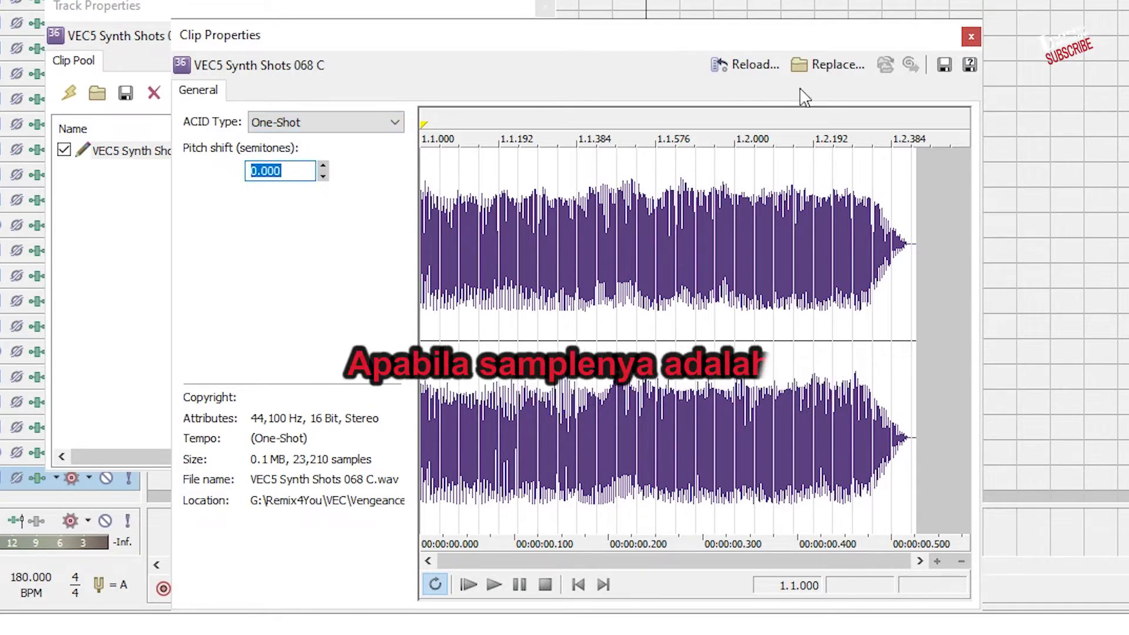
{"action": "left_click", "coordinate": [971, 36]}
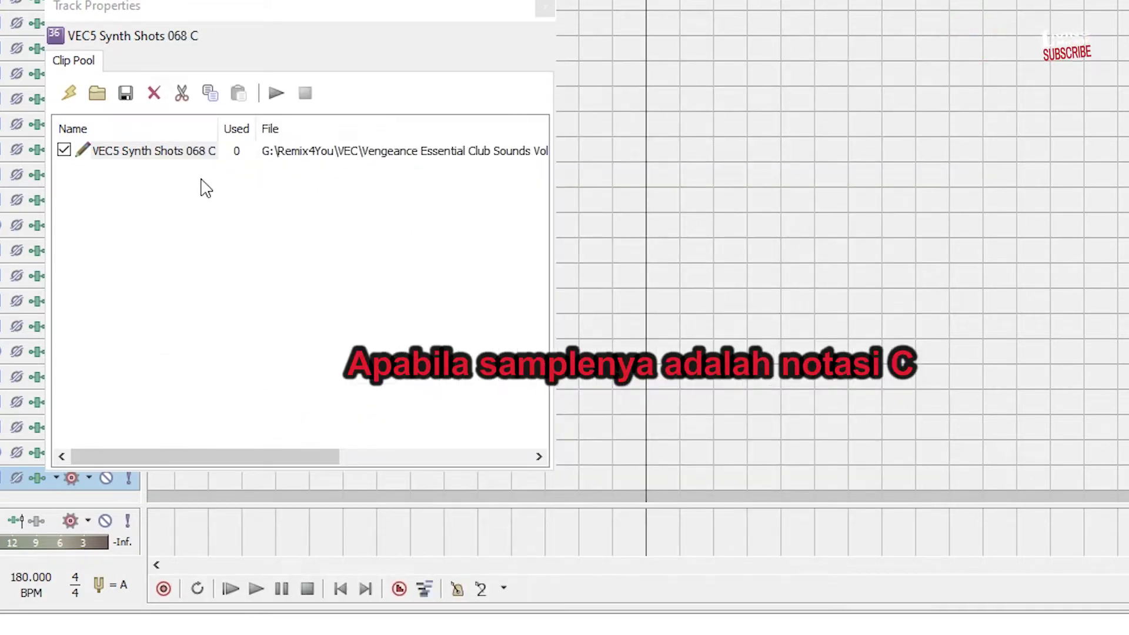
{"action": "left_click", "coordinate": [211, 154]}
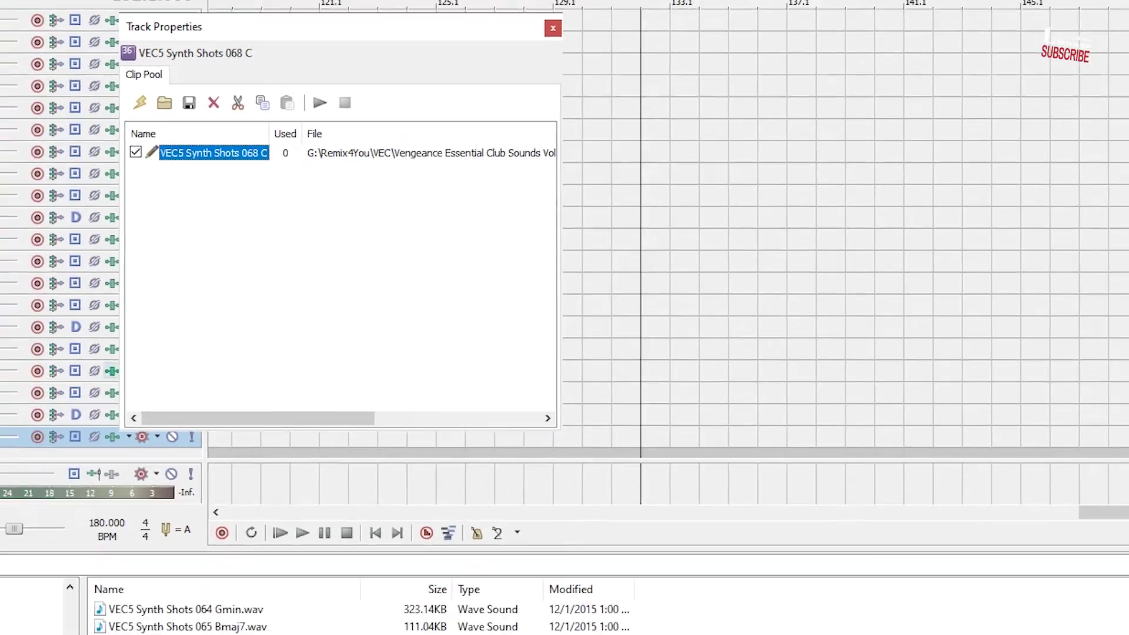